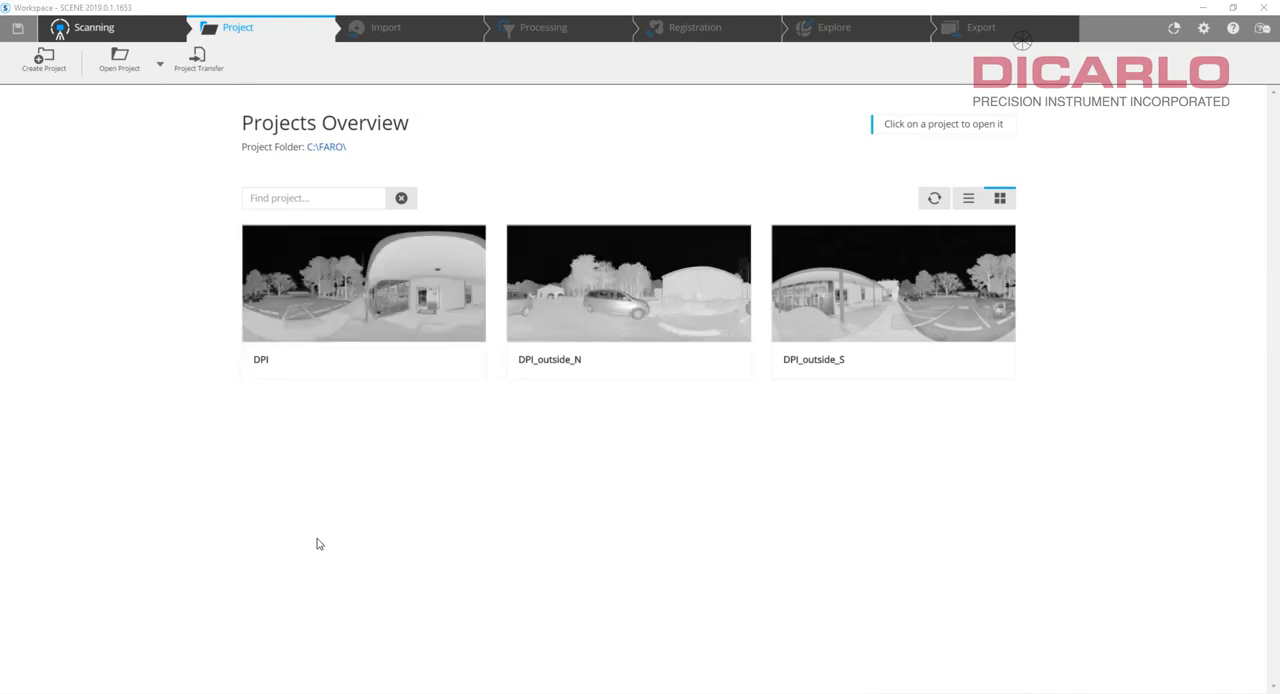
Open the DPI project and view its full point cloud in 3D from the top.
{"action": "left_click", "coordinate": [351, 300]}
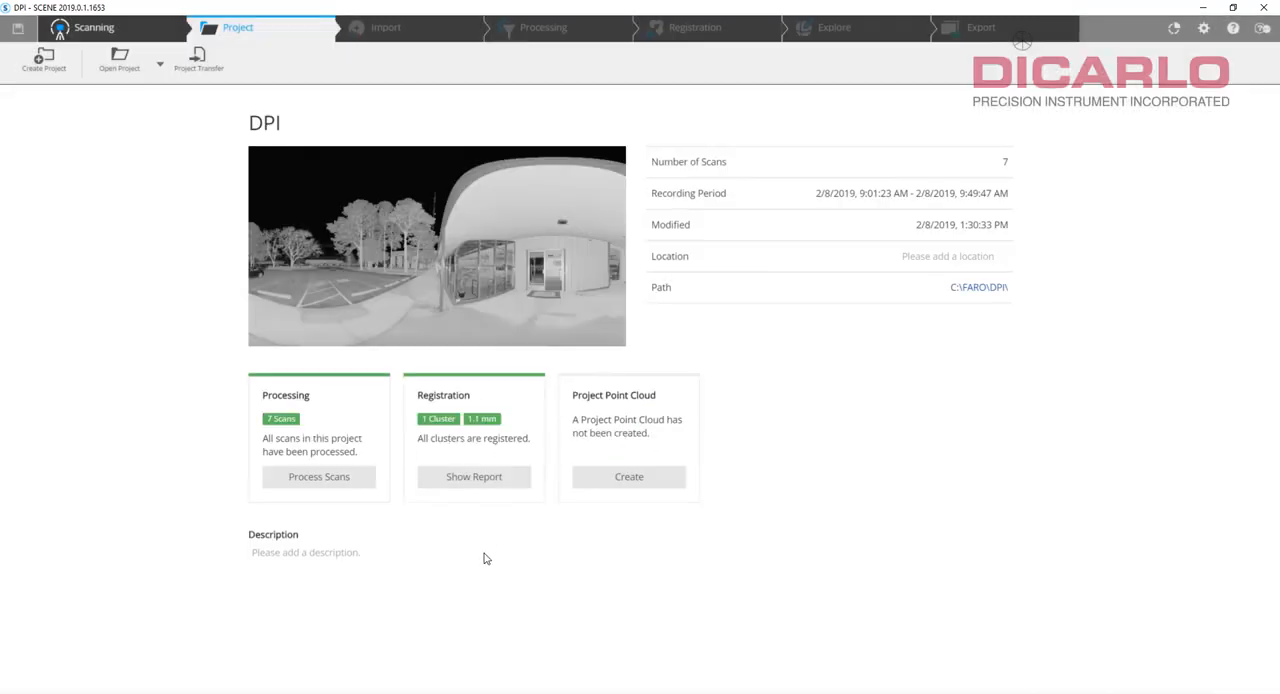
{"action": "left_click", "coordinate": [824, 28]}
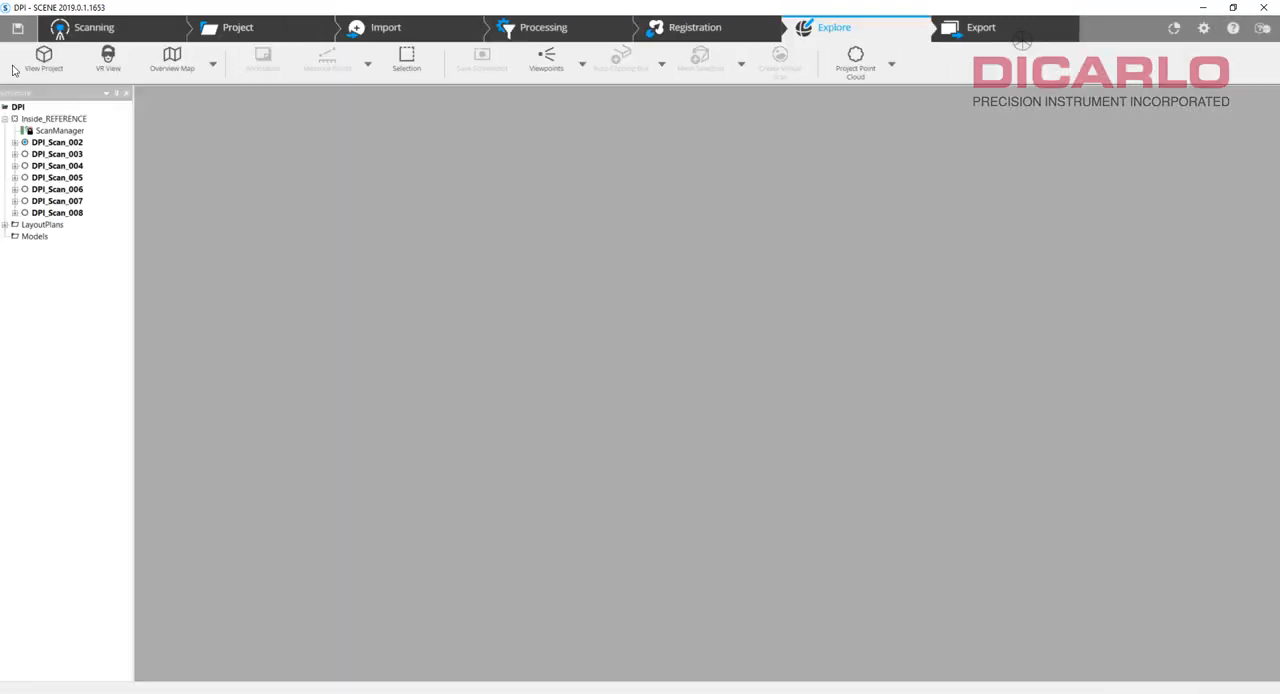
{"action": "left_click", "coordinate": [43, 58]}
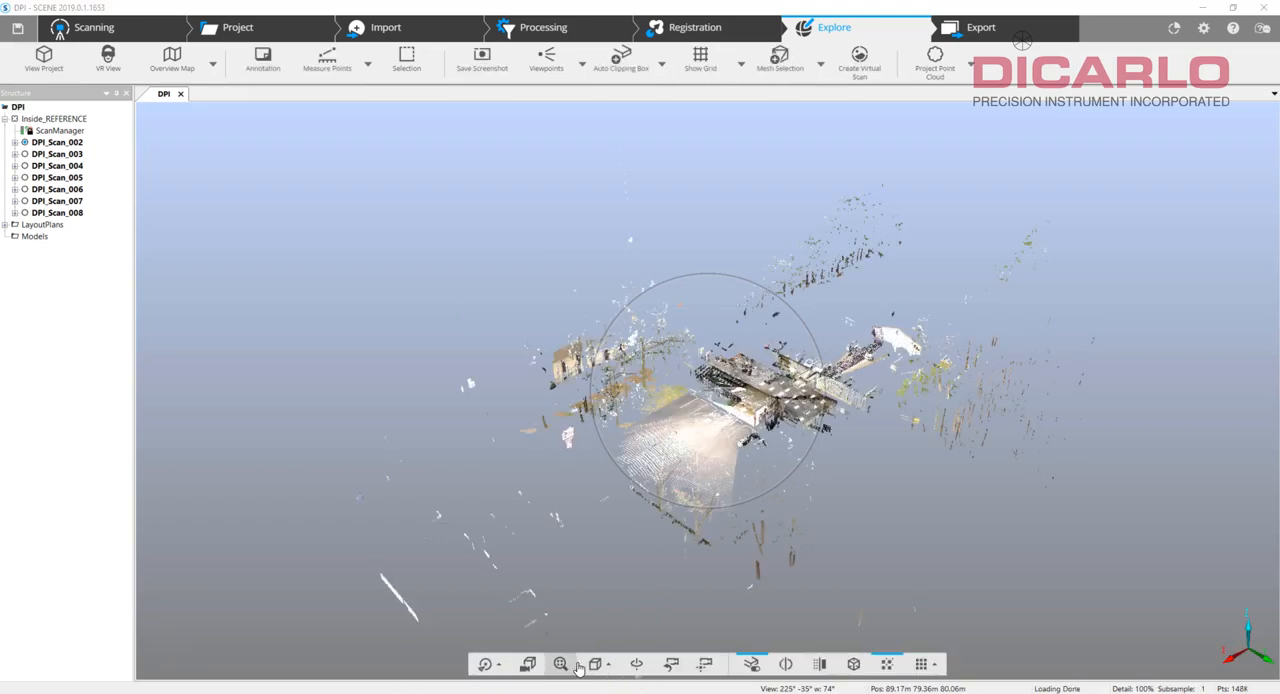
{"action": "left_click", "coordinate": [596, 664]}
{"action": "left_click", "coordinate": [612, 486]}
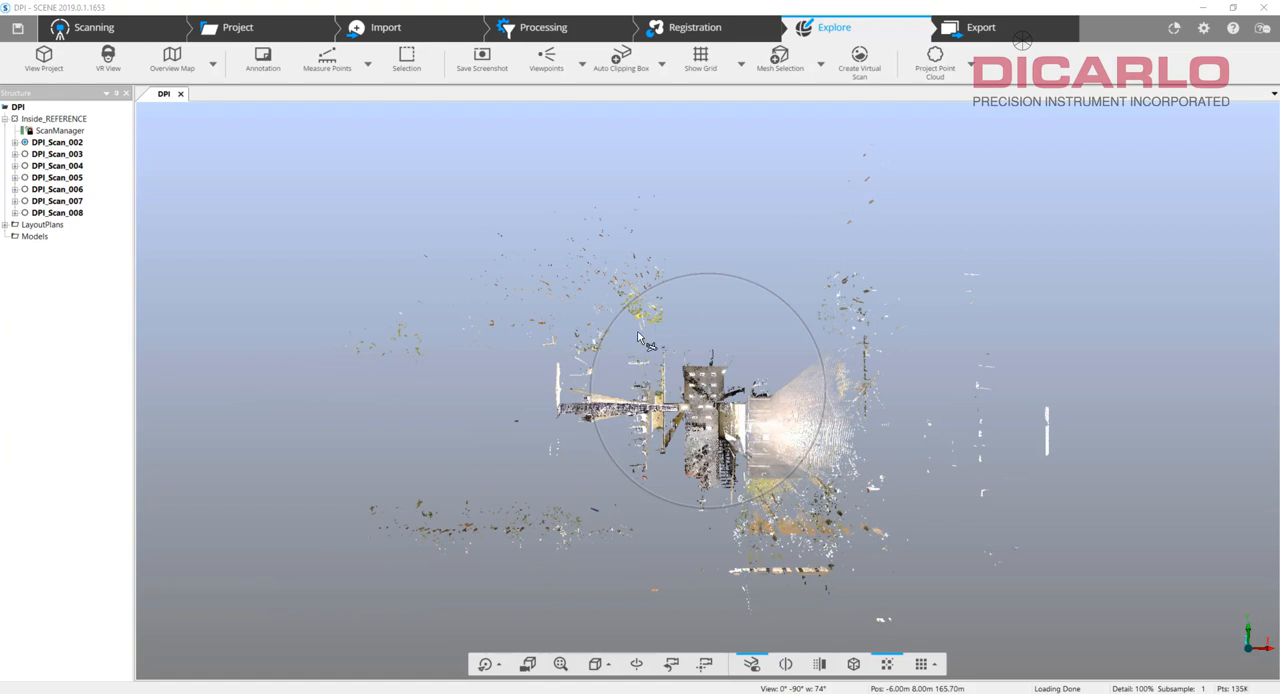
Switch from the DPI project to DPI_outside_N and view its full point cloud in 3D from the top.
{"action": "left_click", "coordinate": [236, 30]}
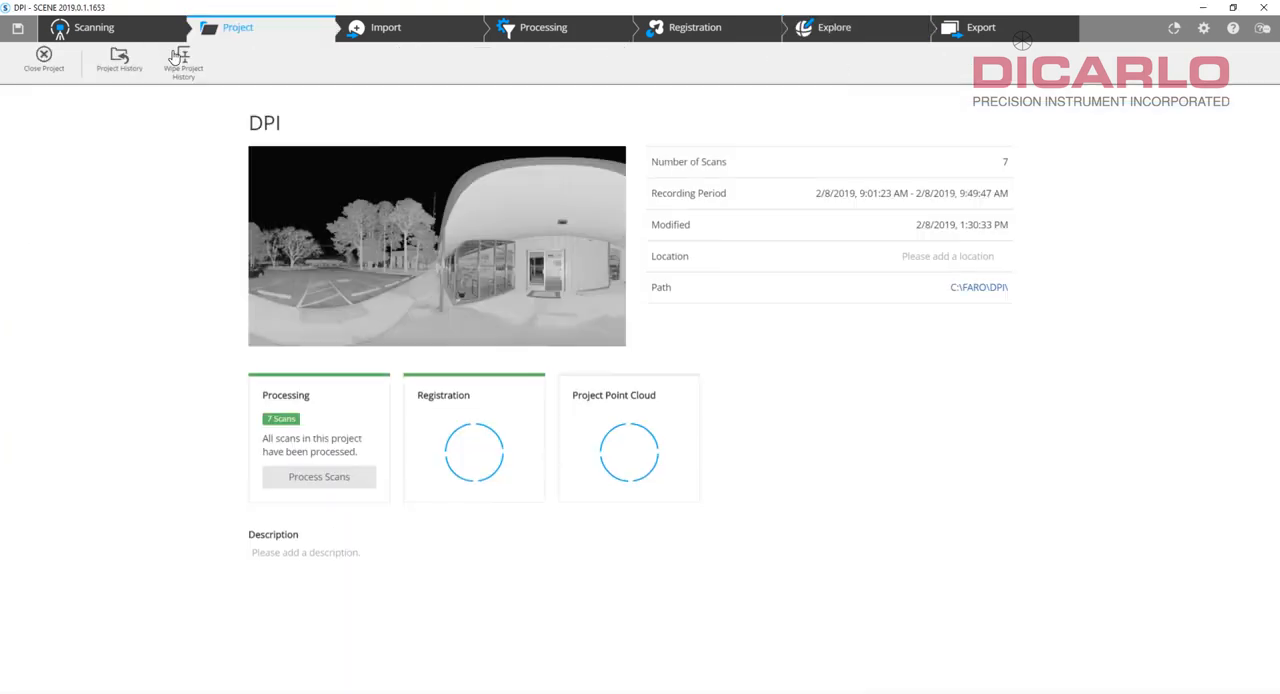
{"action": "left_click", "coordinate": [49, 66]}
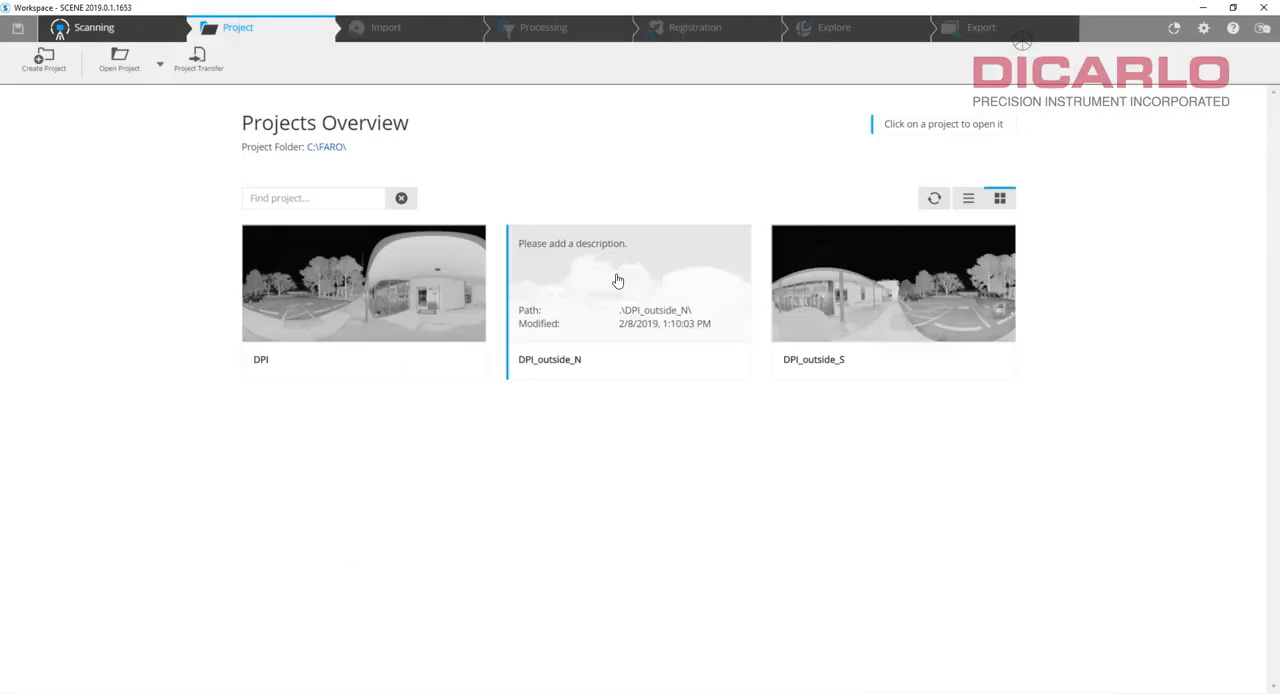
{"action": "left_click", "coordinate": [618, 282]}
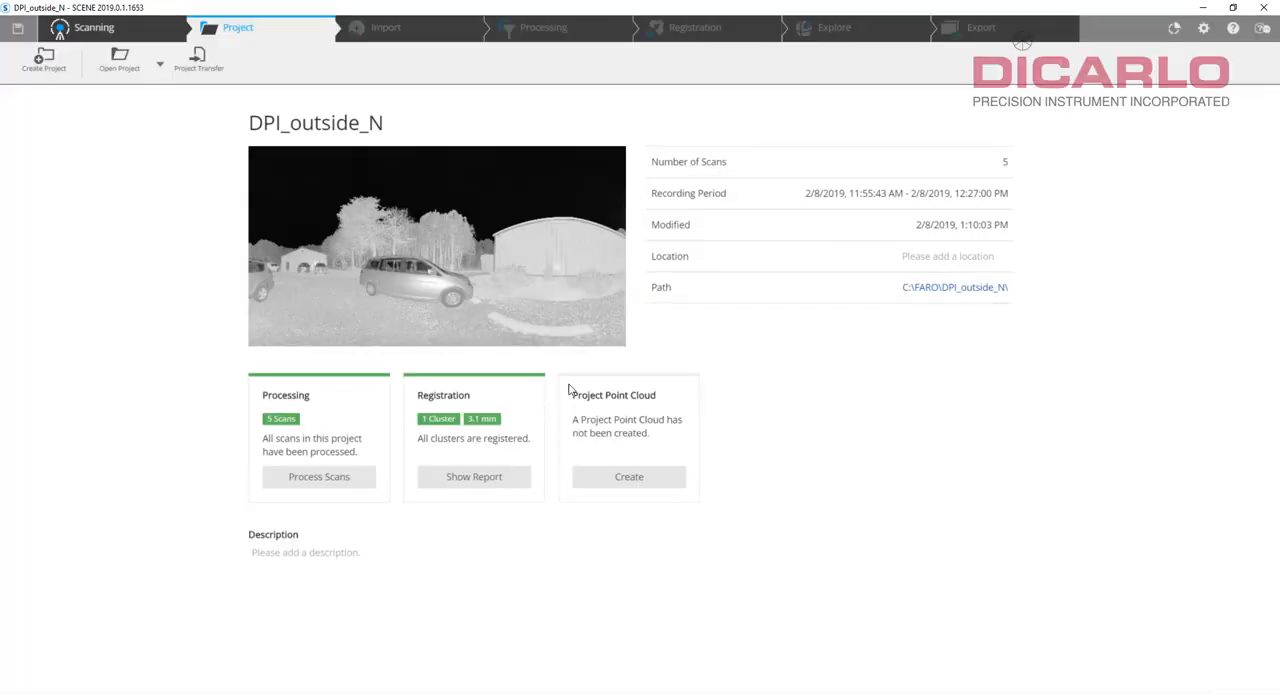
{"action": "left_click", "coordinate": [830, 28]}
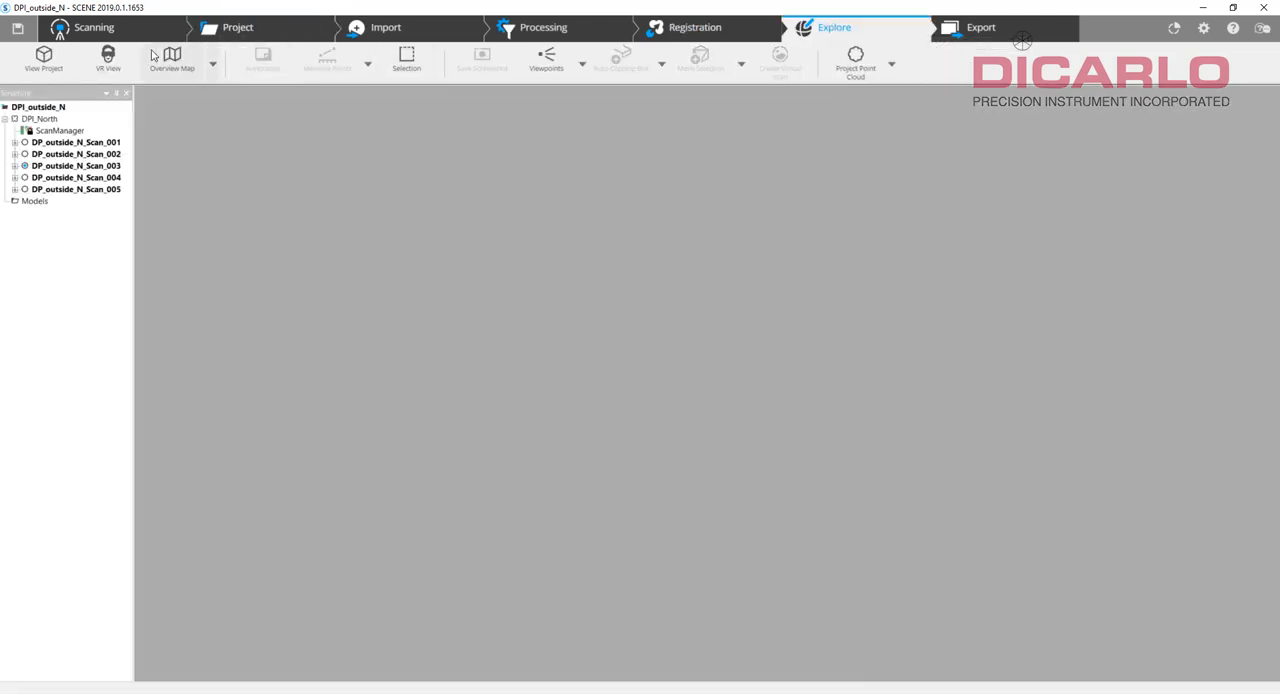
{"action": "left_click", "coordinate": [43, 57]}
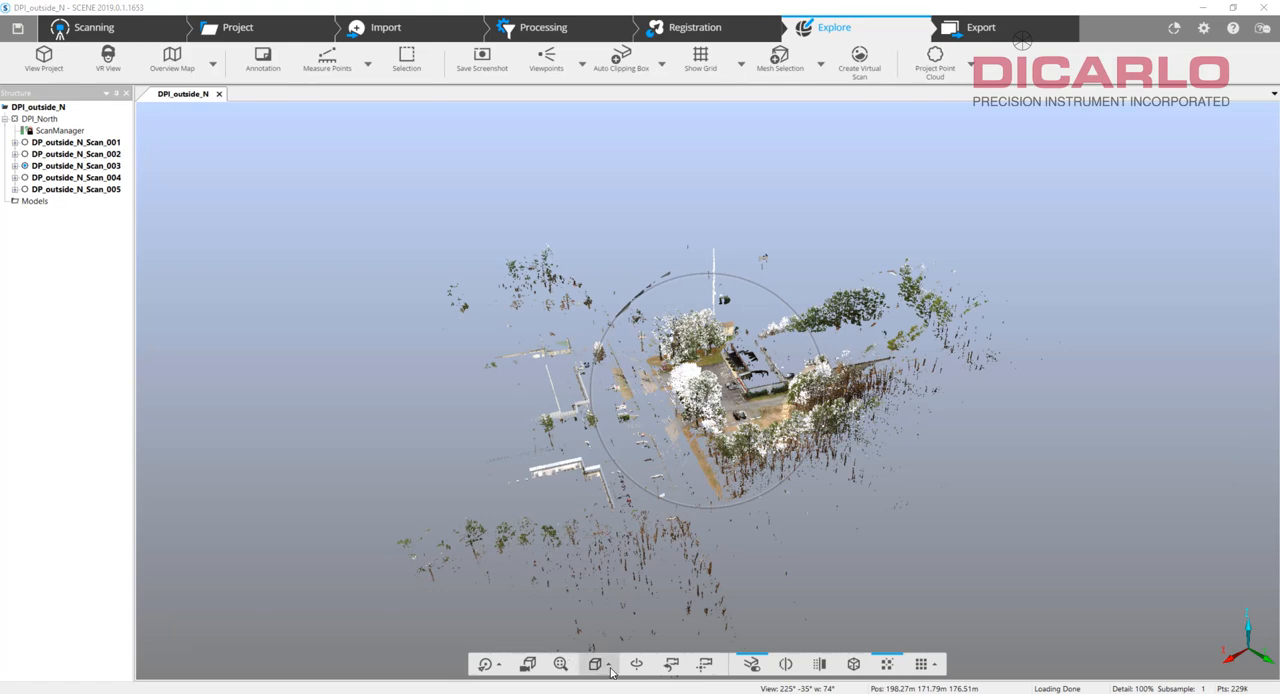
{"action": "left_click", "coordinate": [597, 664]}
{"action": "left_click", "coordinate": [614, 486]}
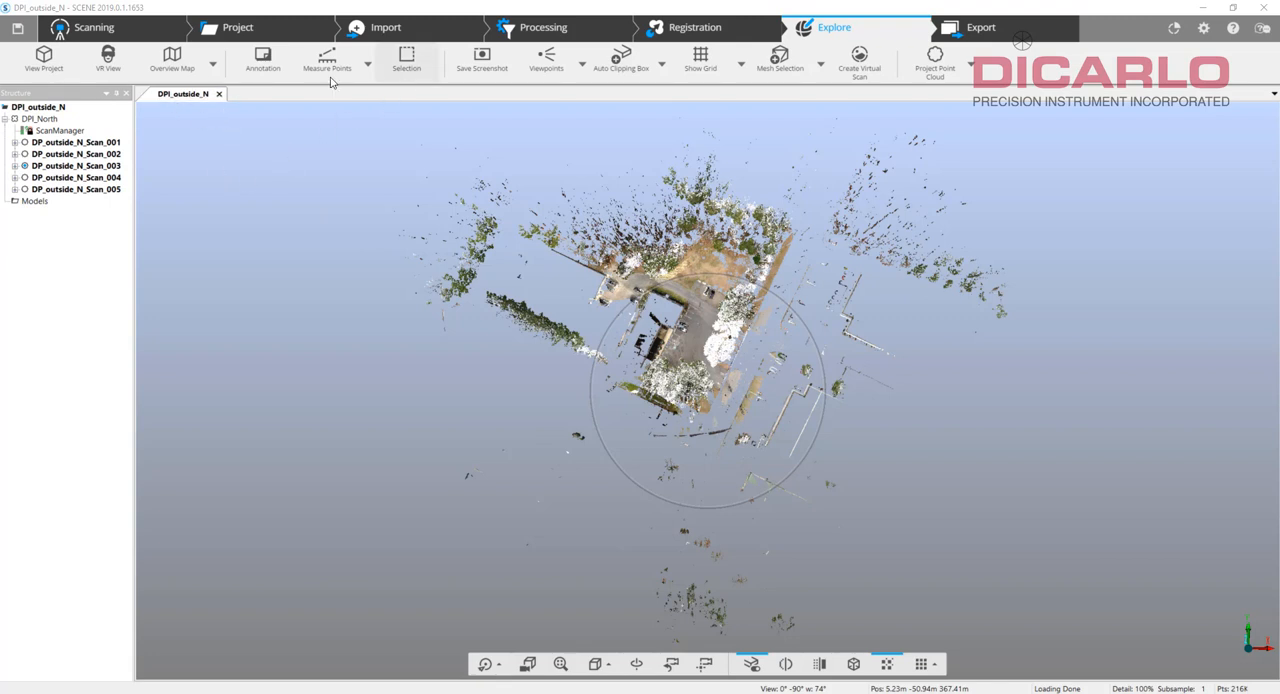
Close DPI_outside_N, reopen the DPI project and display its point cloud in 3D from the top.
{"action": "left_click", "coordinate": [234, 26]}
{"action": "left_click", "coordinate": [44, 55]}
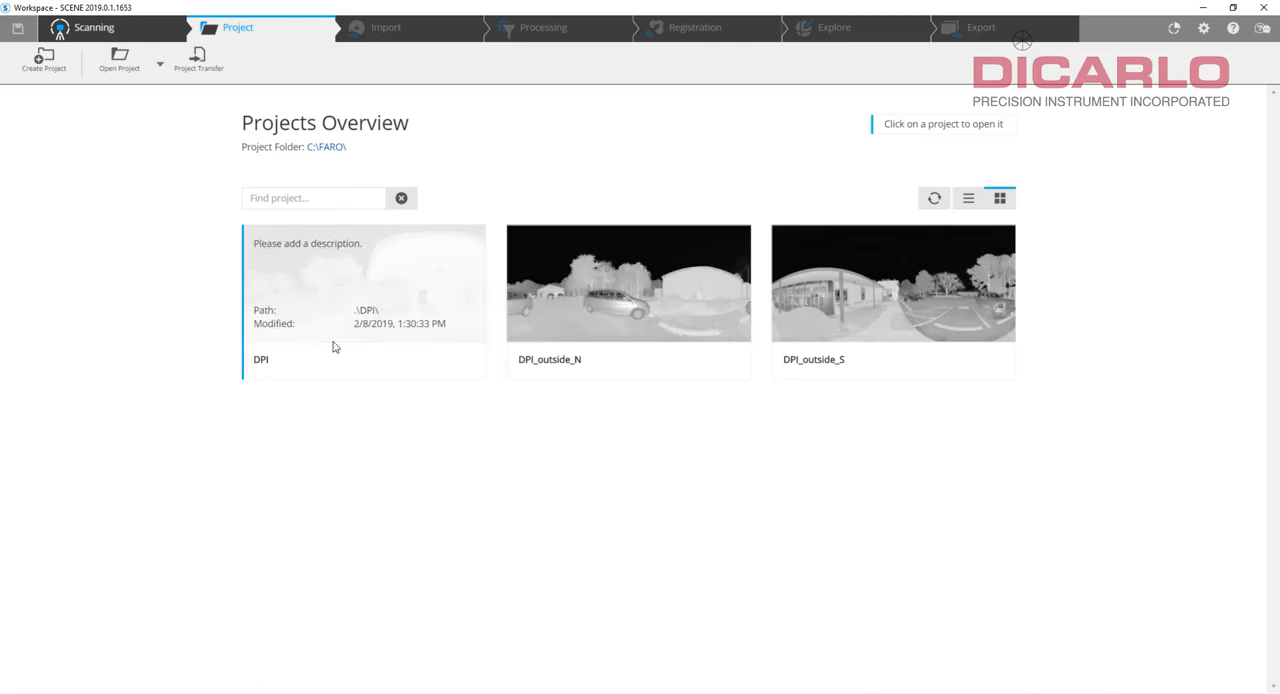
{"action": "left_click", "coordinate": [348, 290]}
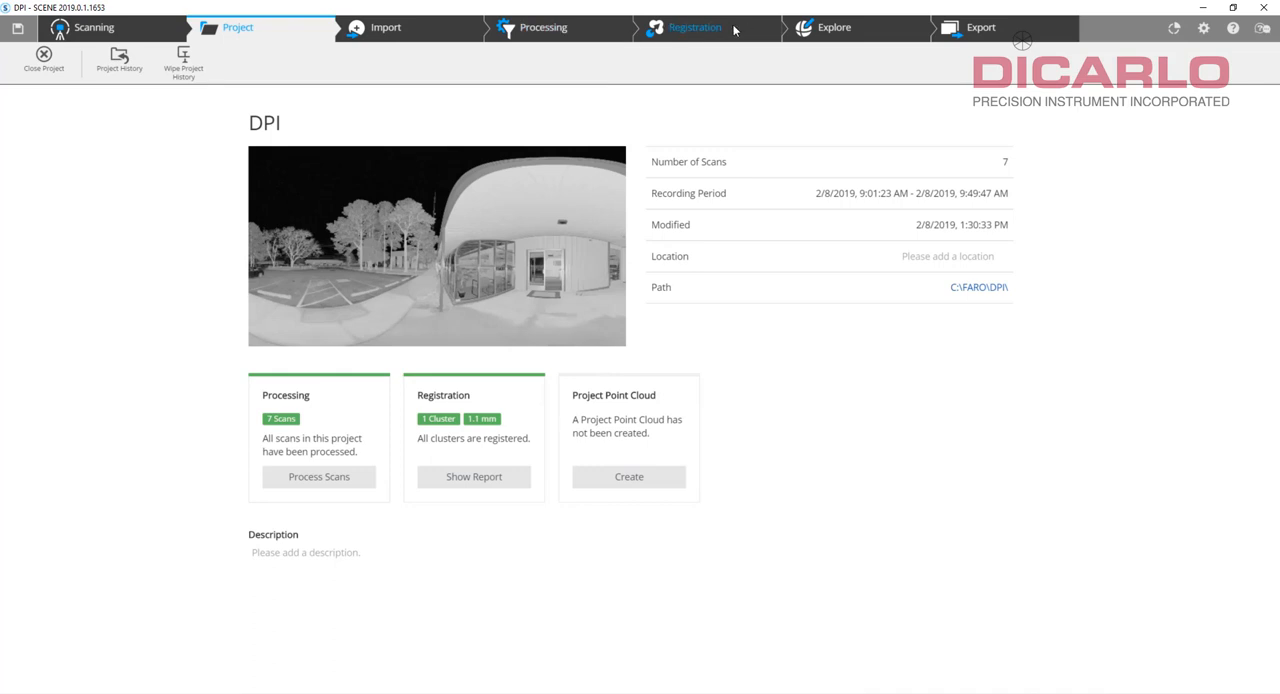
{"action": "left_click", "coordinate": [831, 30]}
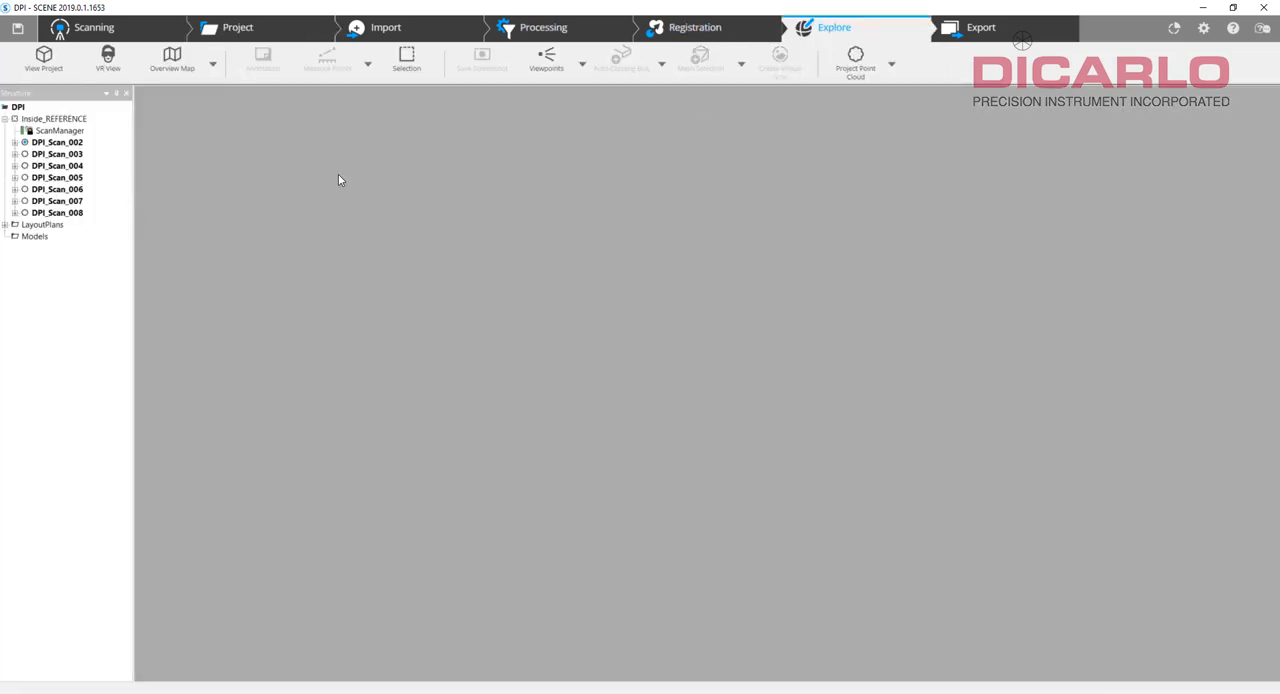
{"action": "left_click", "coordinate": [44, 58]}
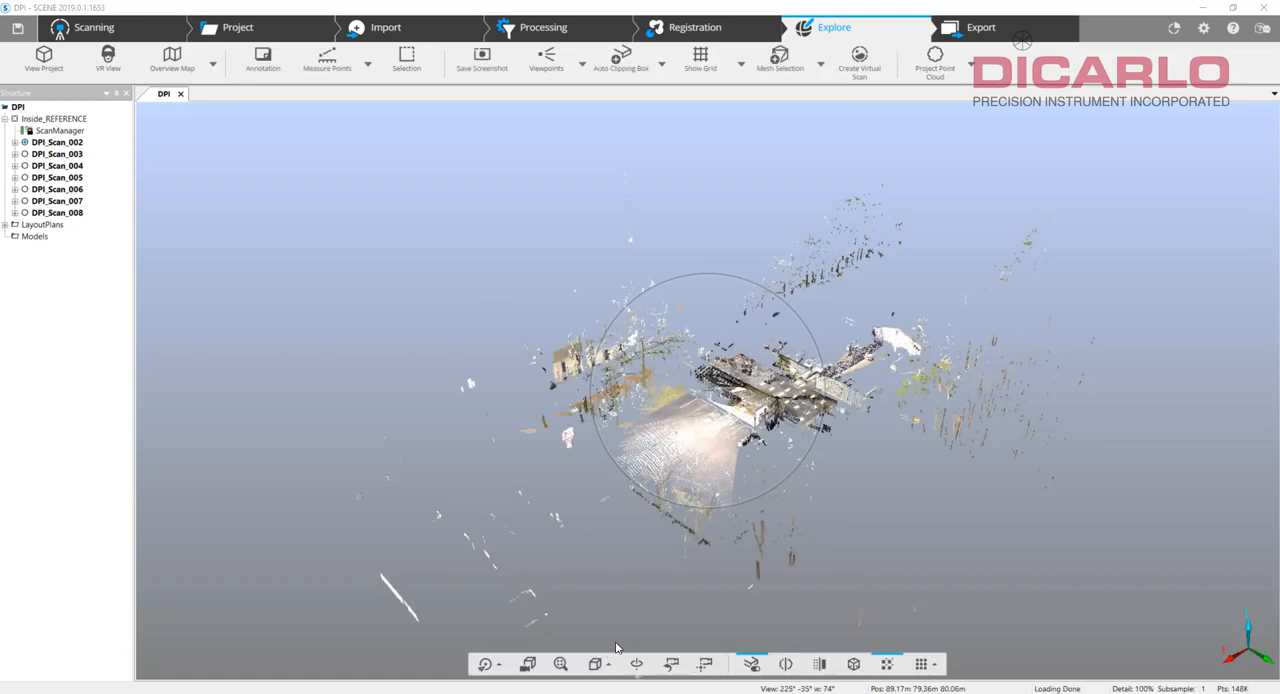
{"action": "left_click", "coordinate": [597, 664]}
{"action": "left_click", "coordinate": [600, 484]}
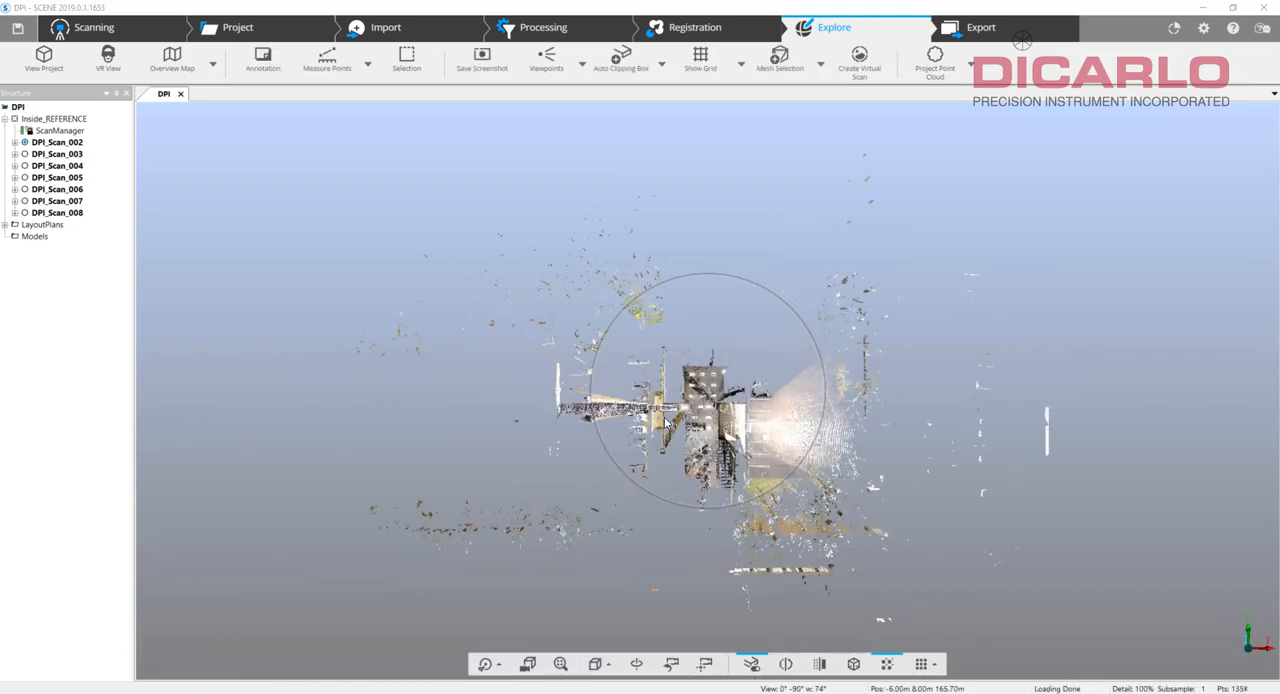
Select DPI_Scan_002, the scan at the parking-lot entrance, and start an ordered scan export of it.
{"action": "left_click_drag", "start_coordinate": [730, 430], "coordinate": [265, 458]}
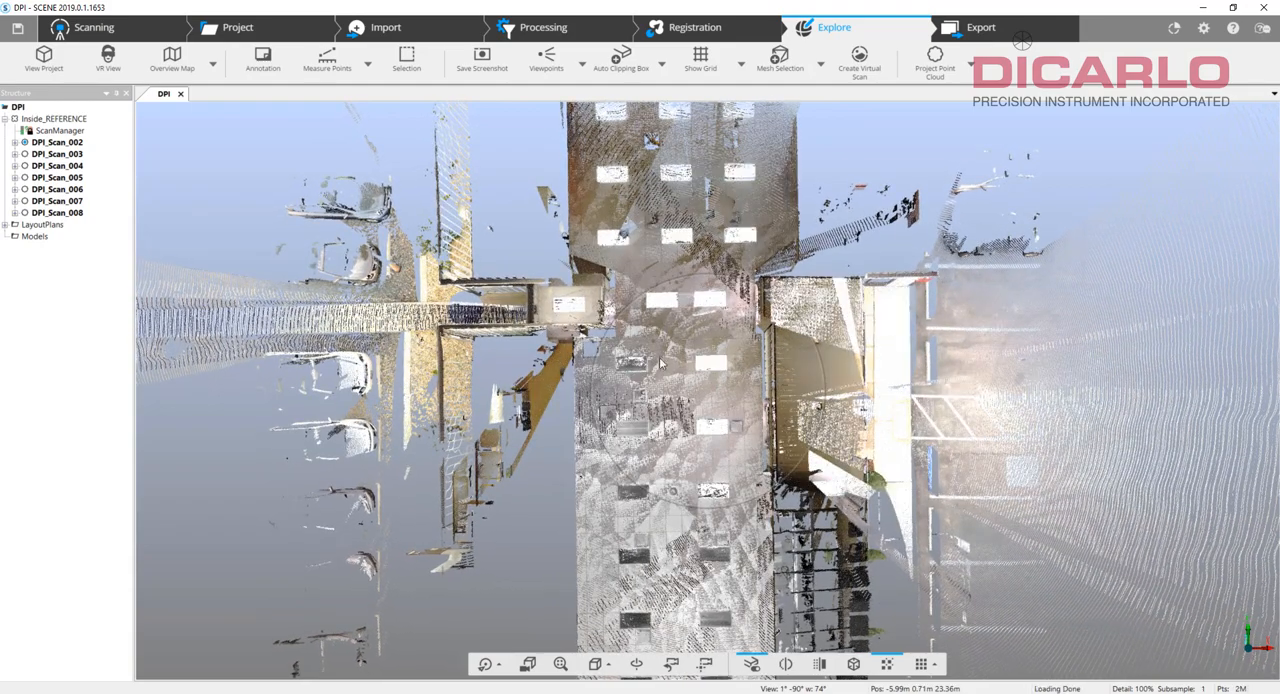
{"action": "left_click_drag", "start_coordinate": [975, 402], "coordinate": [655, 375]}
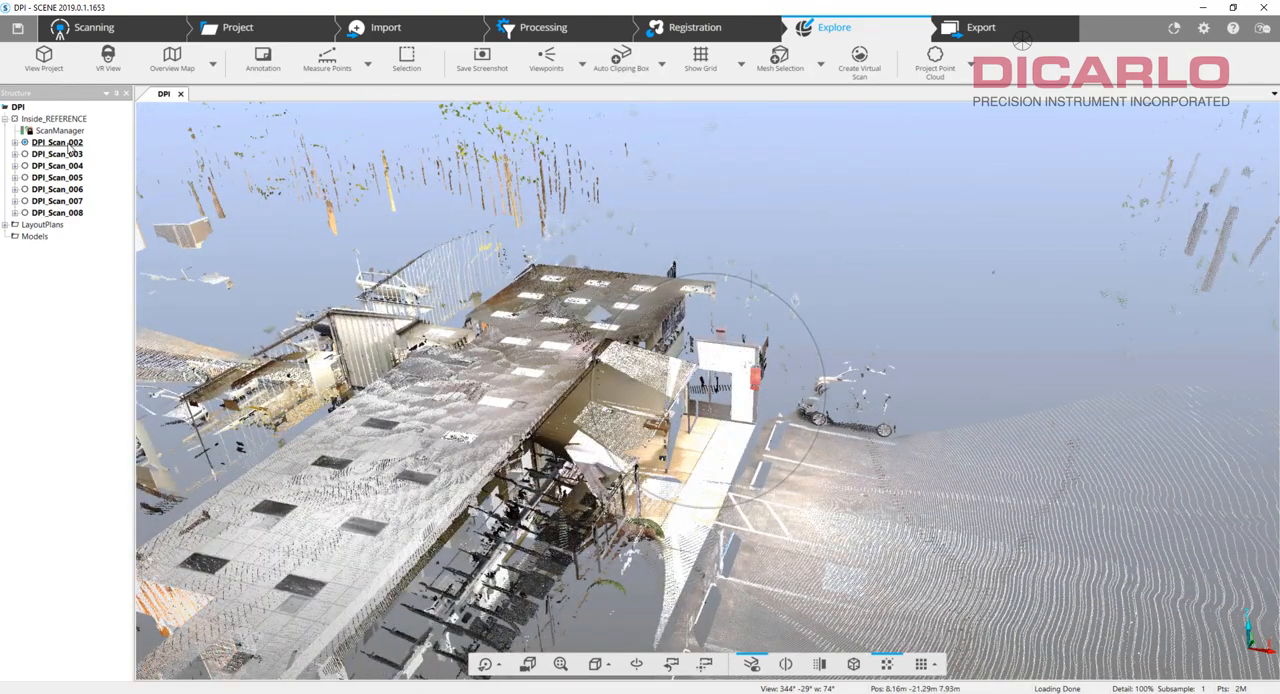
{"action": "left_click", "coordinate": [60, 142]}
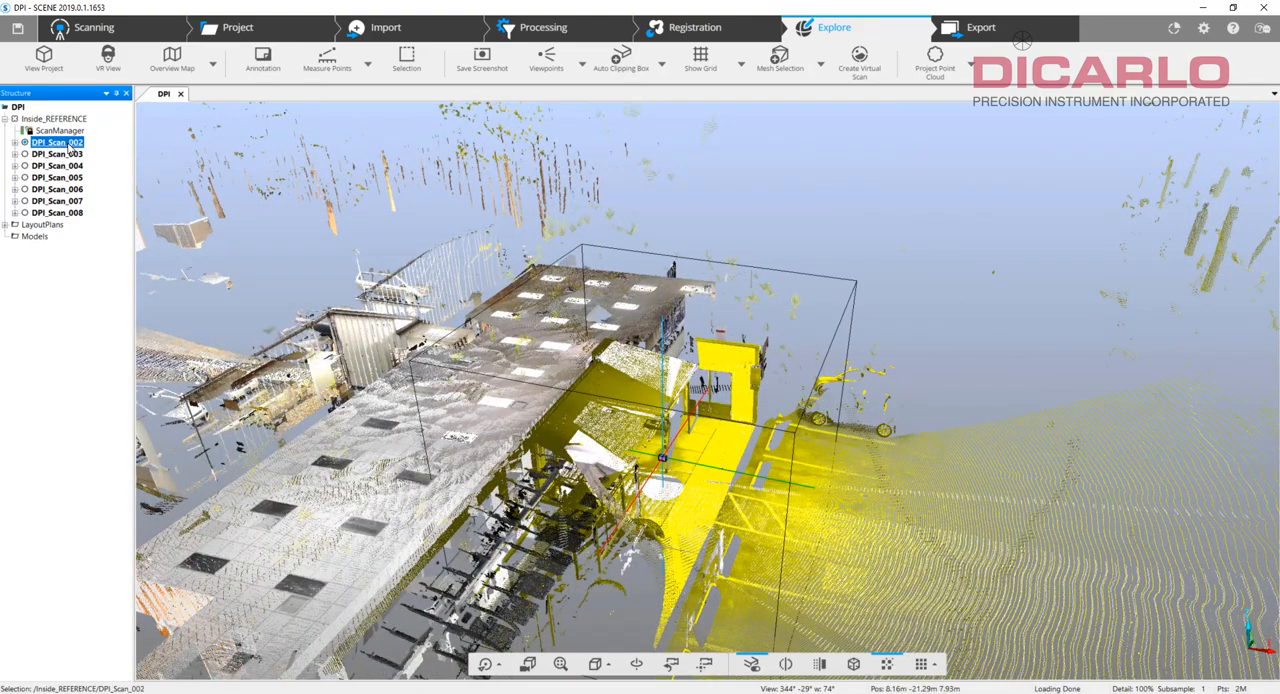
{"action": "right_click", "coordinate": [69, 146]}
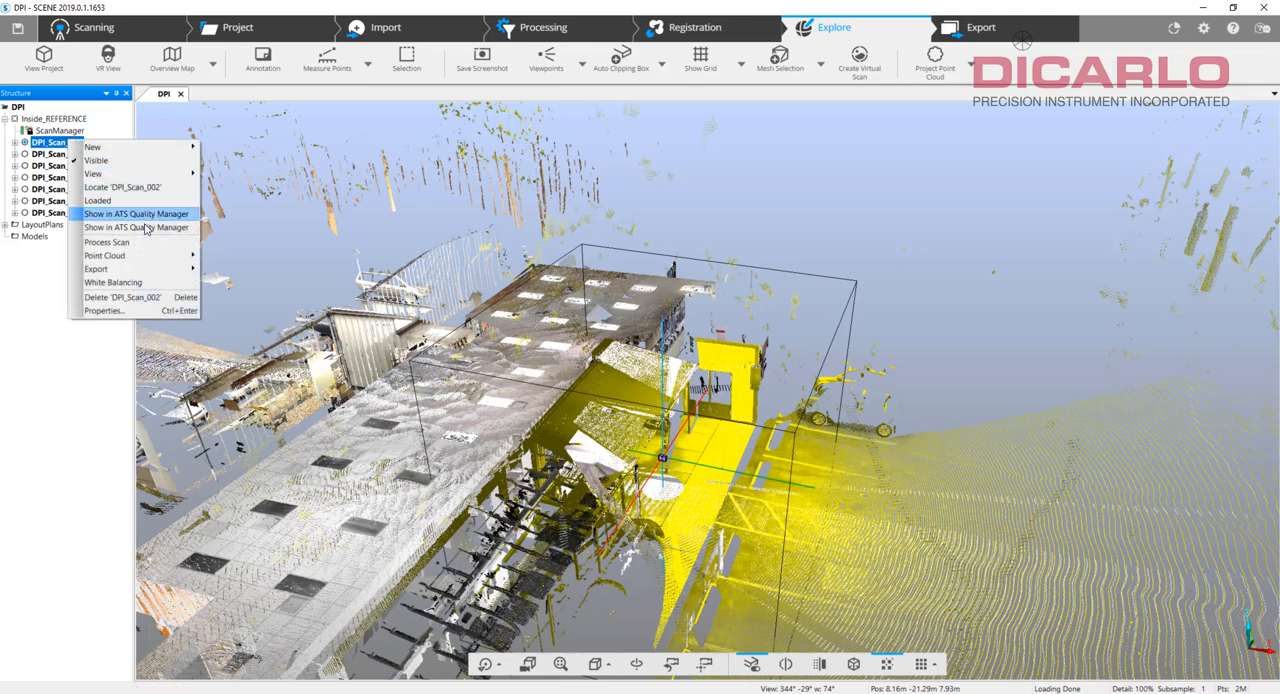
{"action": "mouse_move", "coordinate": [150, 272]}
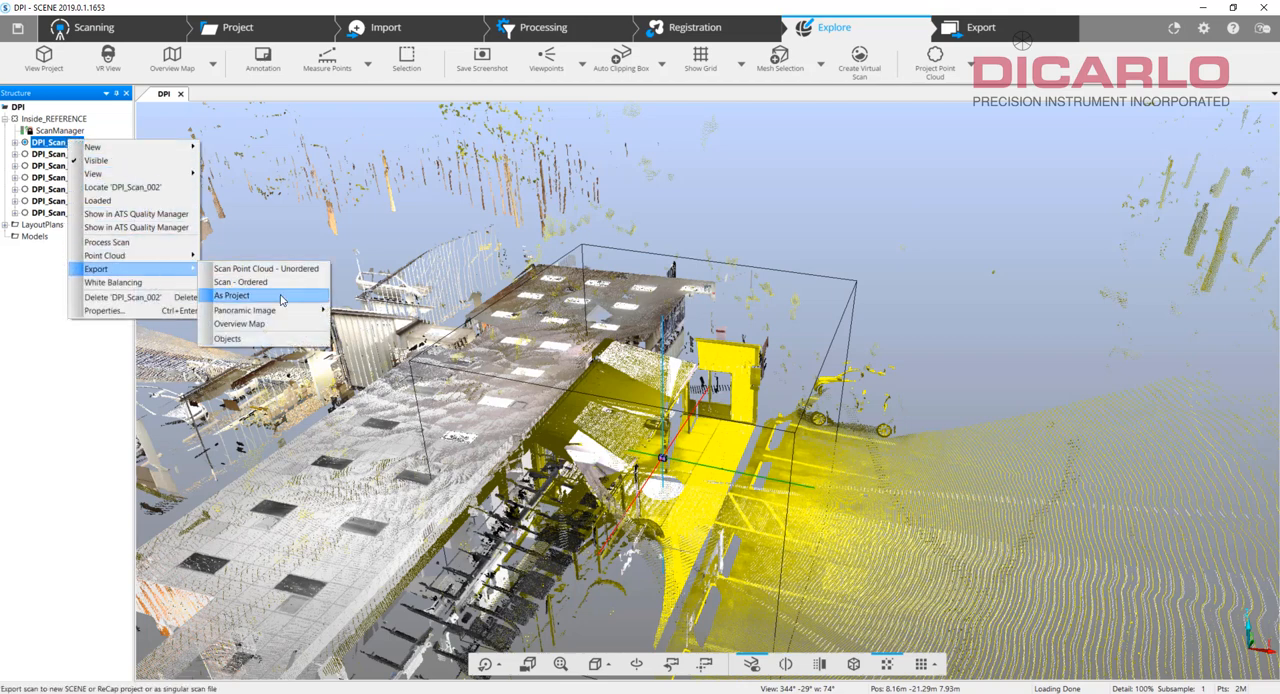
{"action": "left_click", "coordinate": [276, 284]}
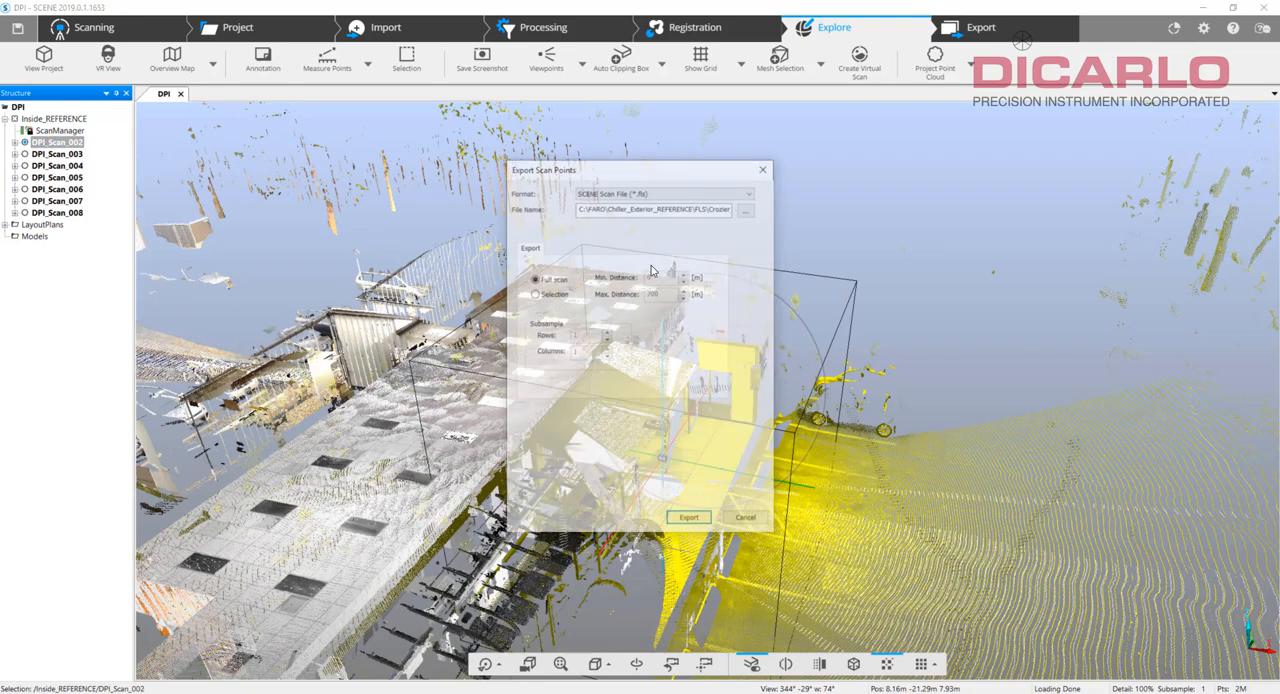
Browse to the C:\FARO\DPI\FLS folder as the destination for the exported scan file.
{"action": "left_click", "coordinate": [747, 208]}
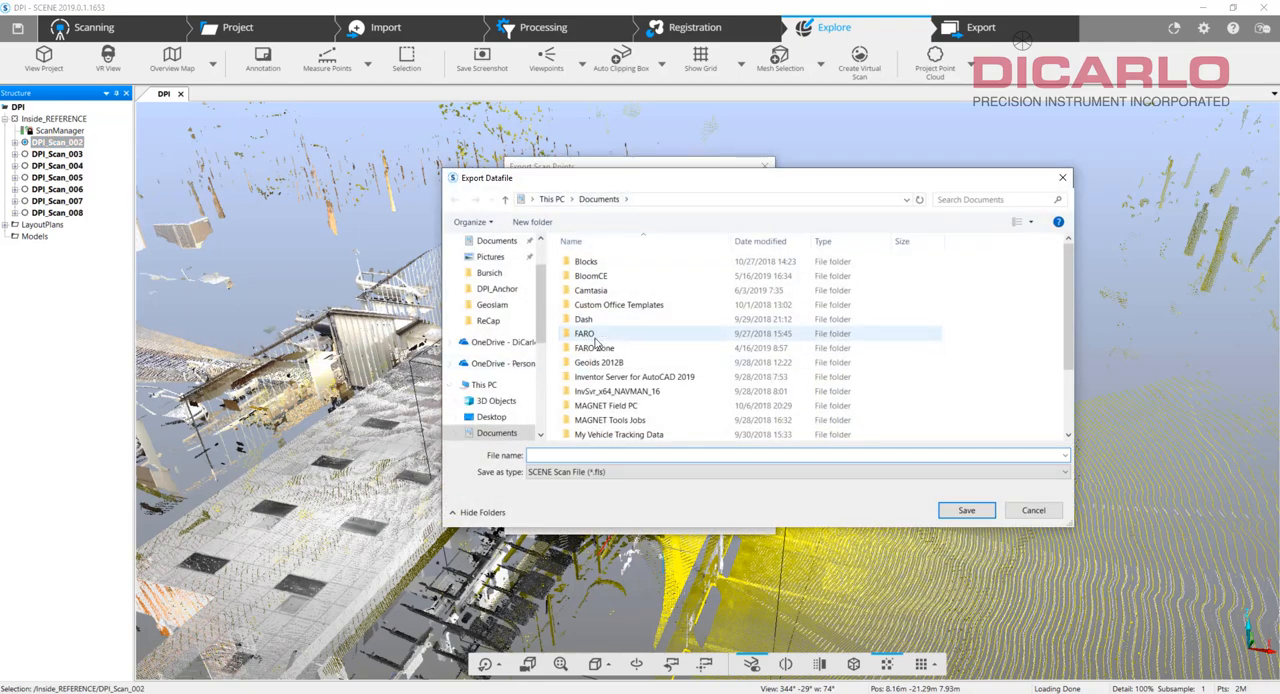
{"action": "double_click", "coordinate": [585, 333]}
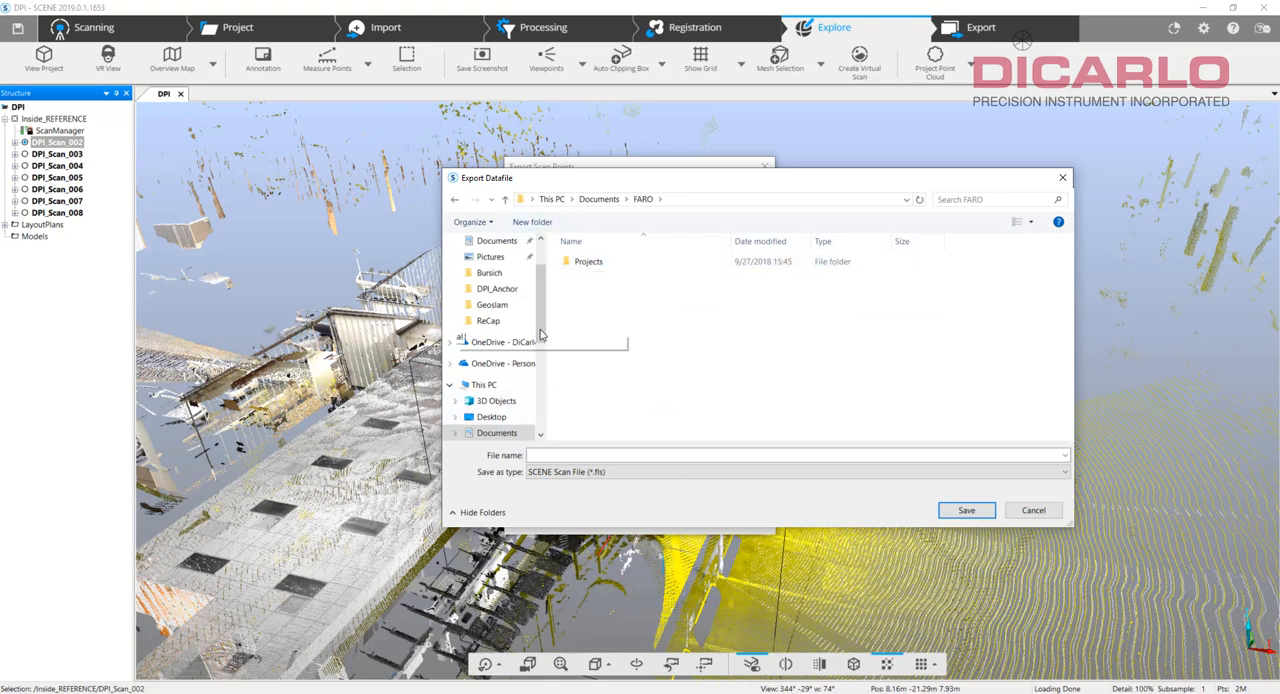
{"action": "scroll", "coordinate": [505, 390], "scroll_direction": "down", "scroll_amount": 3}
{"action": "left_click", "coordinate": [509, 401]}
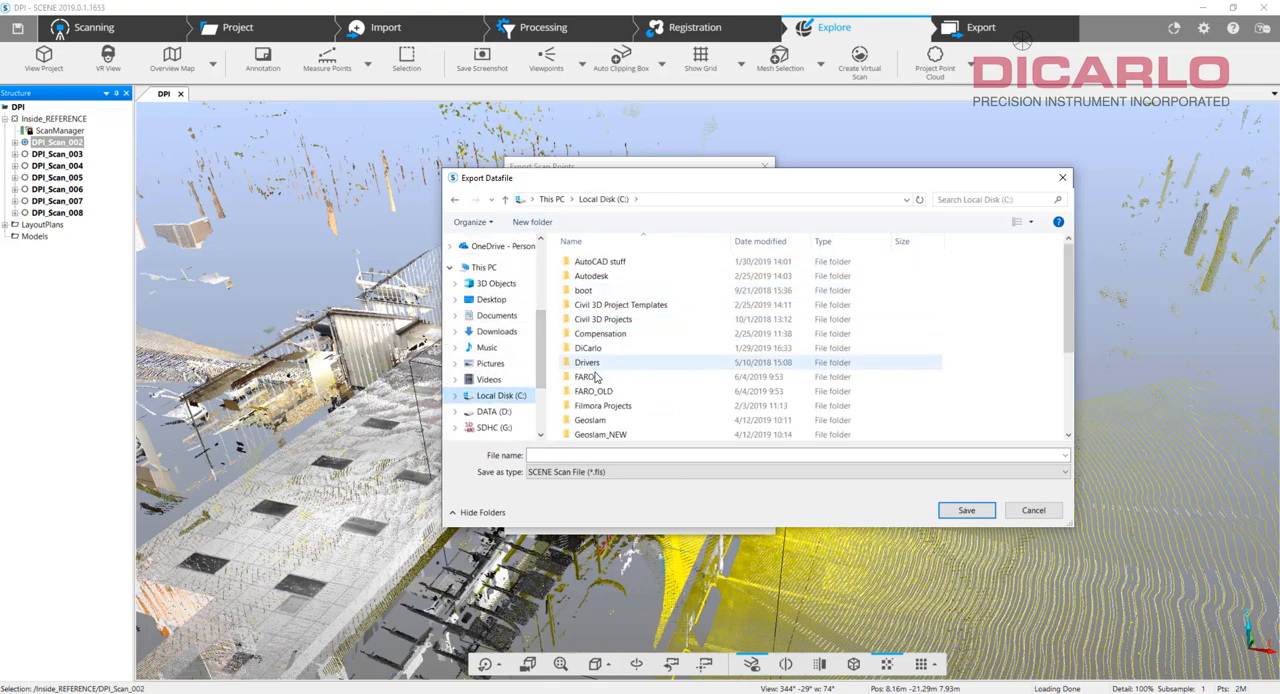
{"action": "double_click", "coordinate": [600, 376]}
{"action": "double_click", "coordinate": [603, 262]}
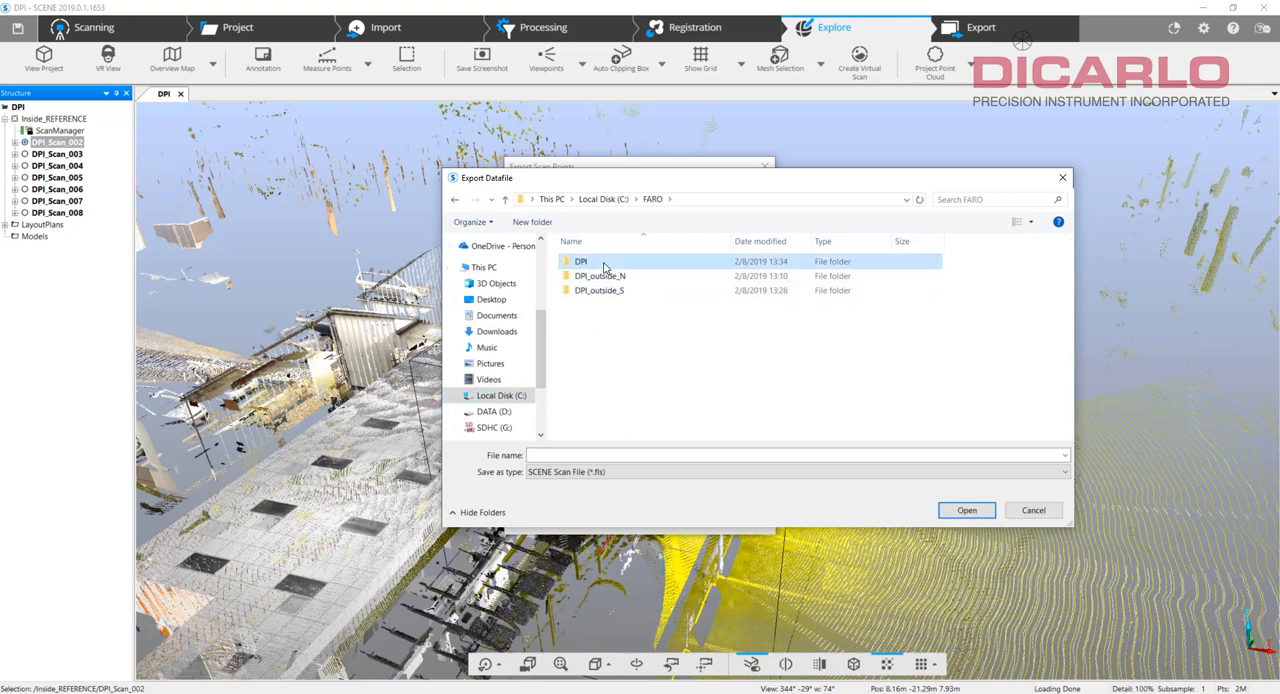
{"action": "double_click", "coordinate": [592, 264]}
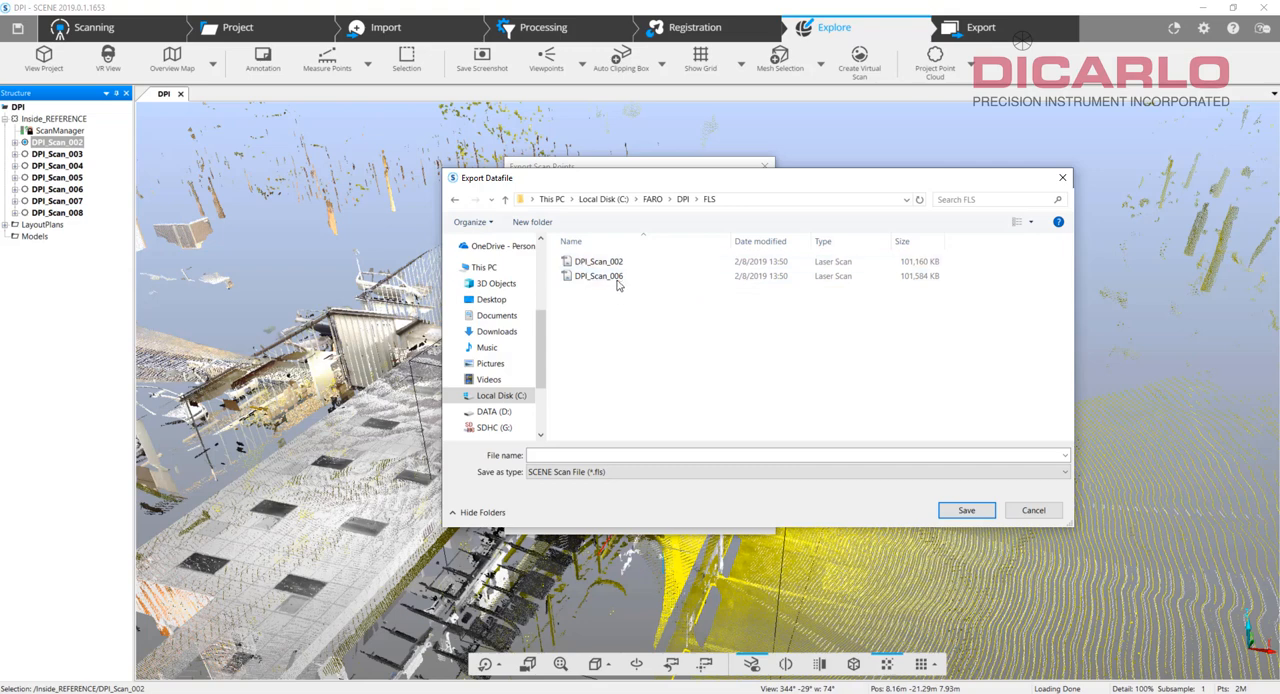
Delete the existing DPI_Scan_002 and DPI_Scan_006 laser scan files from the FLS folder.
{"action": "left_click", "coordinate": [591, 267]}
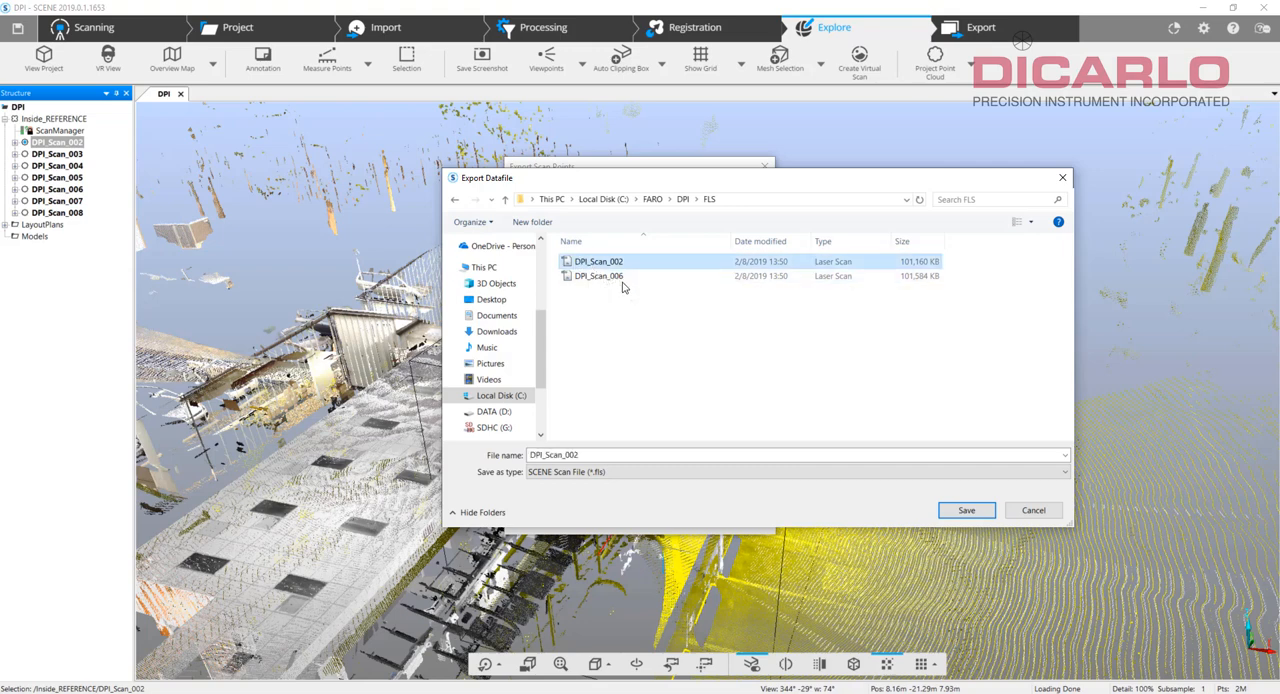
{"action": "key", "text": "Delete"}
{"action": "left_click", "coordinate": [613, 262]}
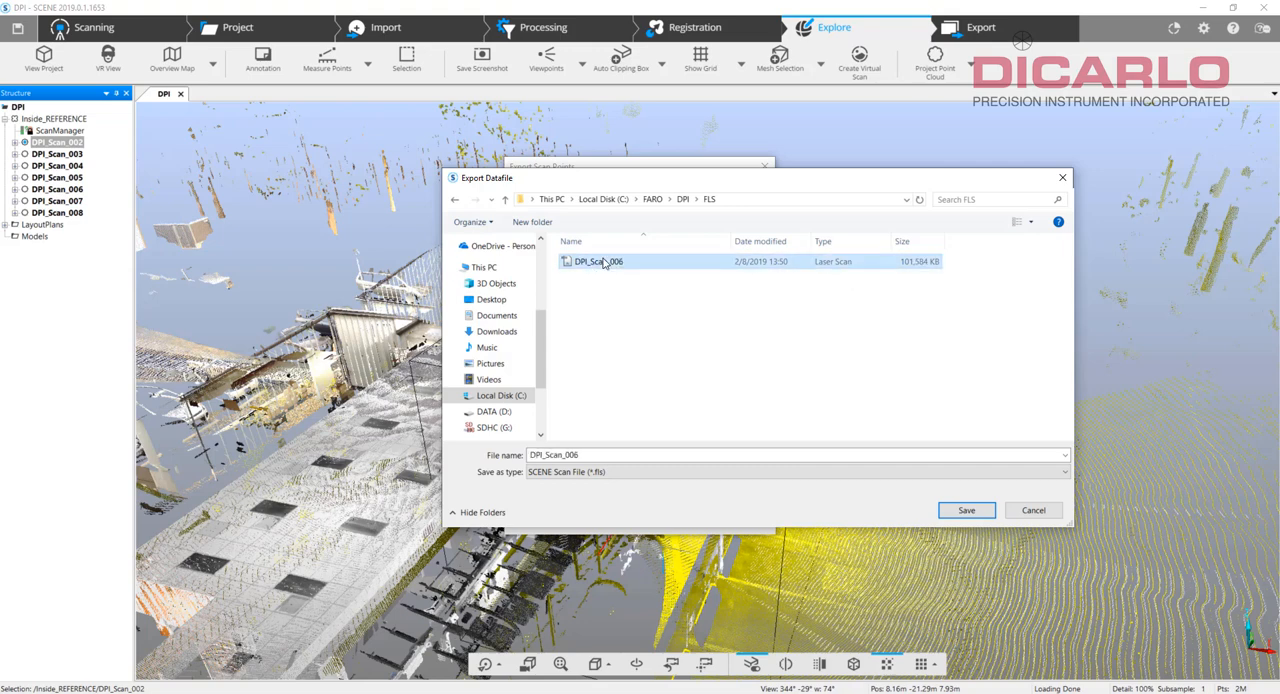
Name the export file DPI_Scan_002 and export the full scan as a SCENE Scan File (*.fls).
{"action": "double_click", "coordinate": [595, 455]}
{"action": "left_click", "coordinate": [603, 459]}
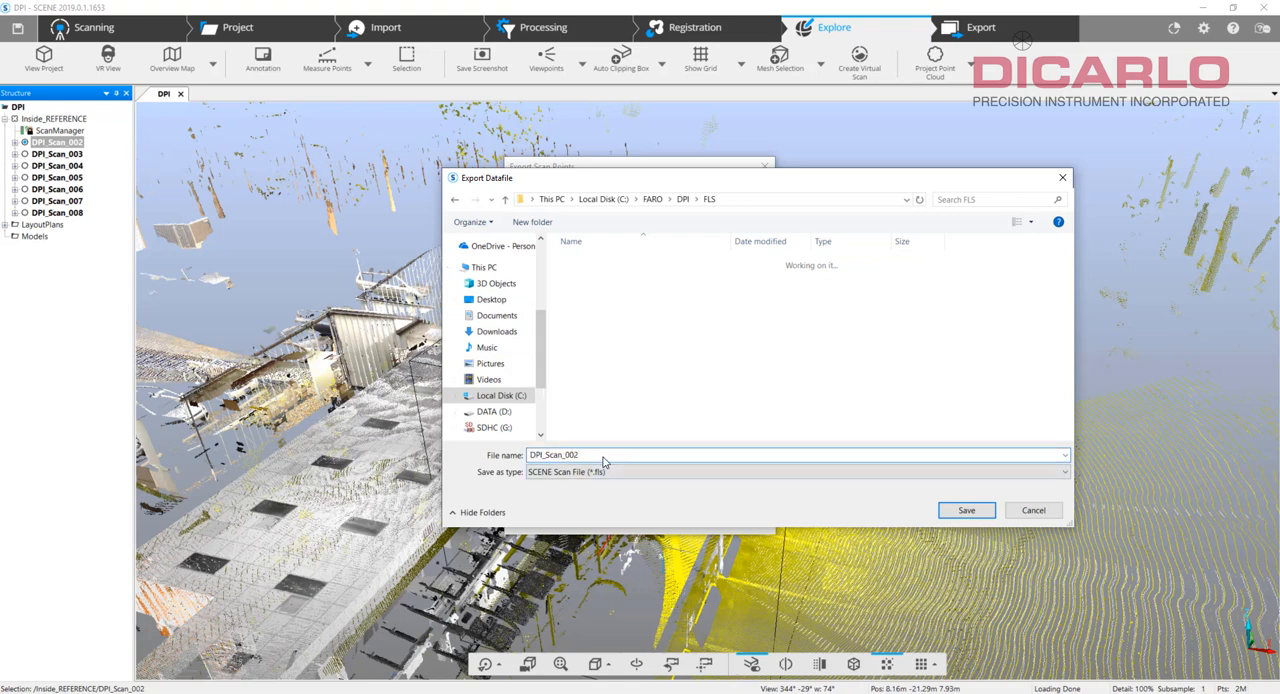
{"action": "left_click", "coordinate": [967, 510]}
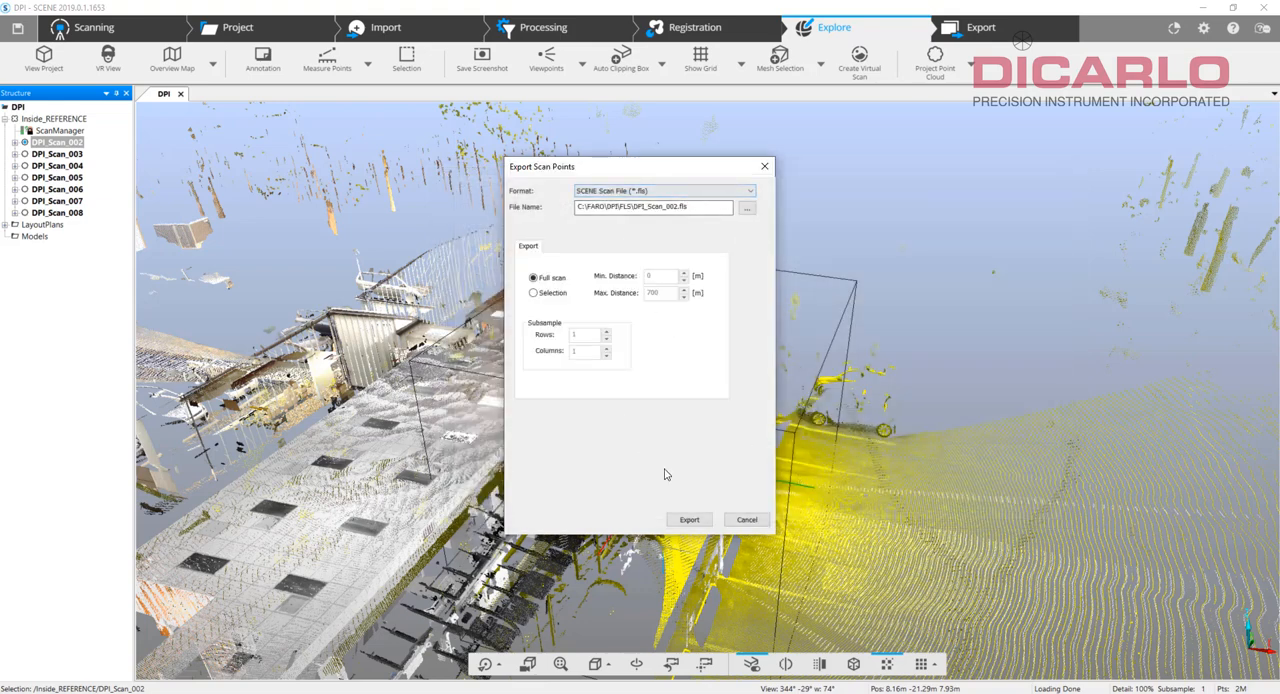
{"action": "left_click", "coordinate": [689, 520]}
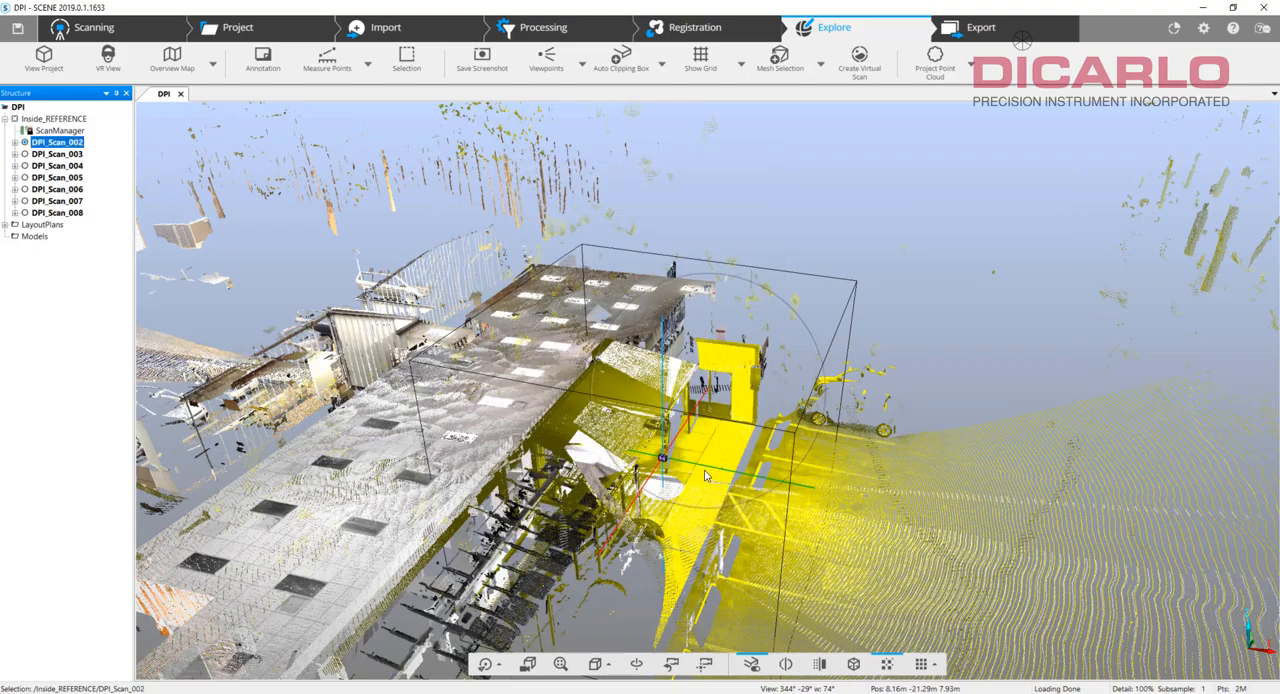
Locate and select DPI_Scan_006, the outdoor scan at the fence and parked cars on the building's opposite side.
{"action": "left_click_drag", "start_coordinate": [705, 476], "coordinate": [891, 448]}
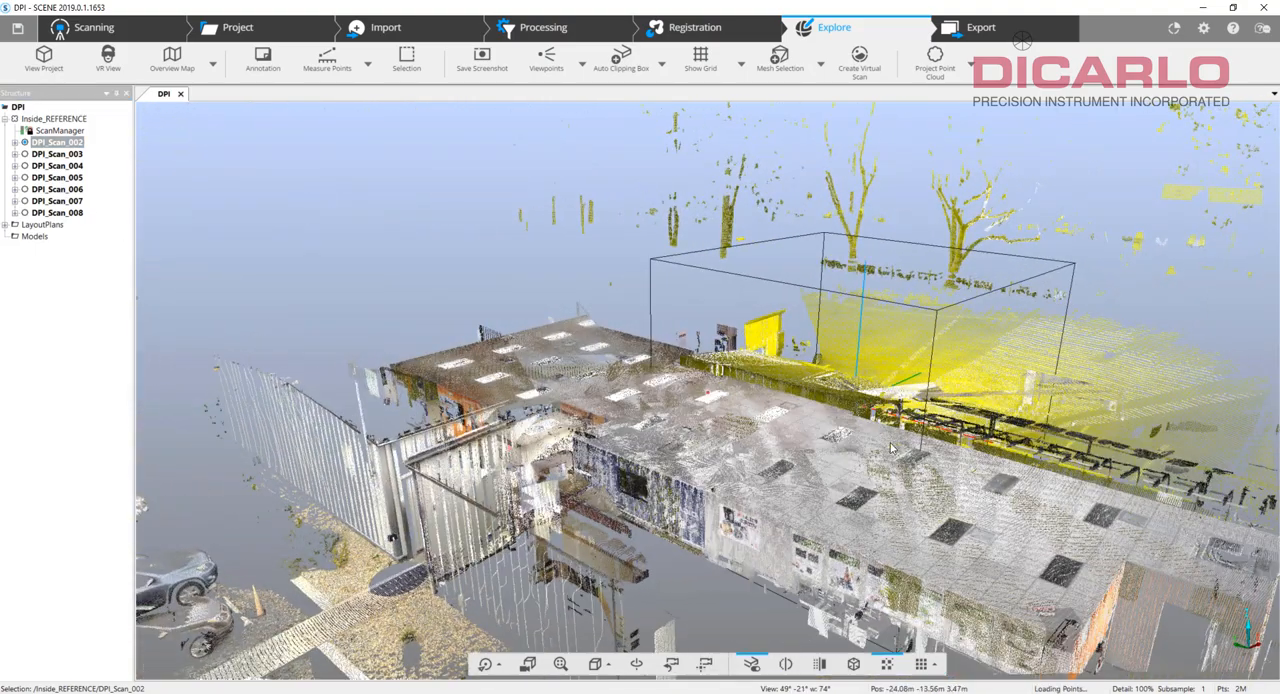
{"action": "left_click", "coordinate": [392, 545]}
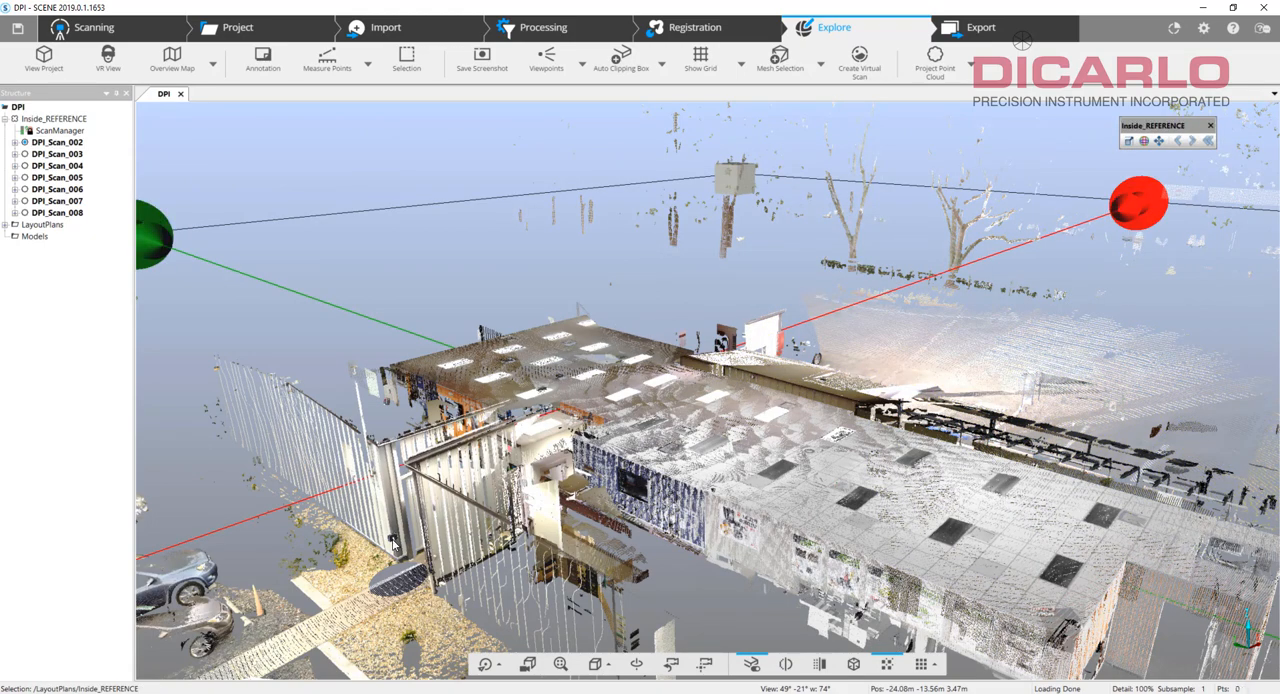
{"action": "left_click", "coordinate": [57, 189]}
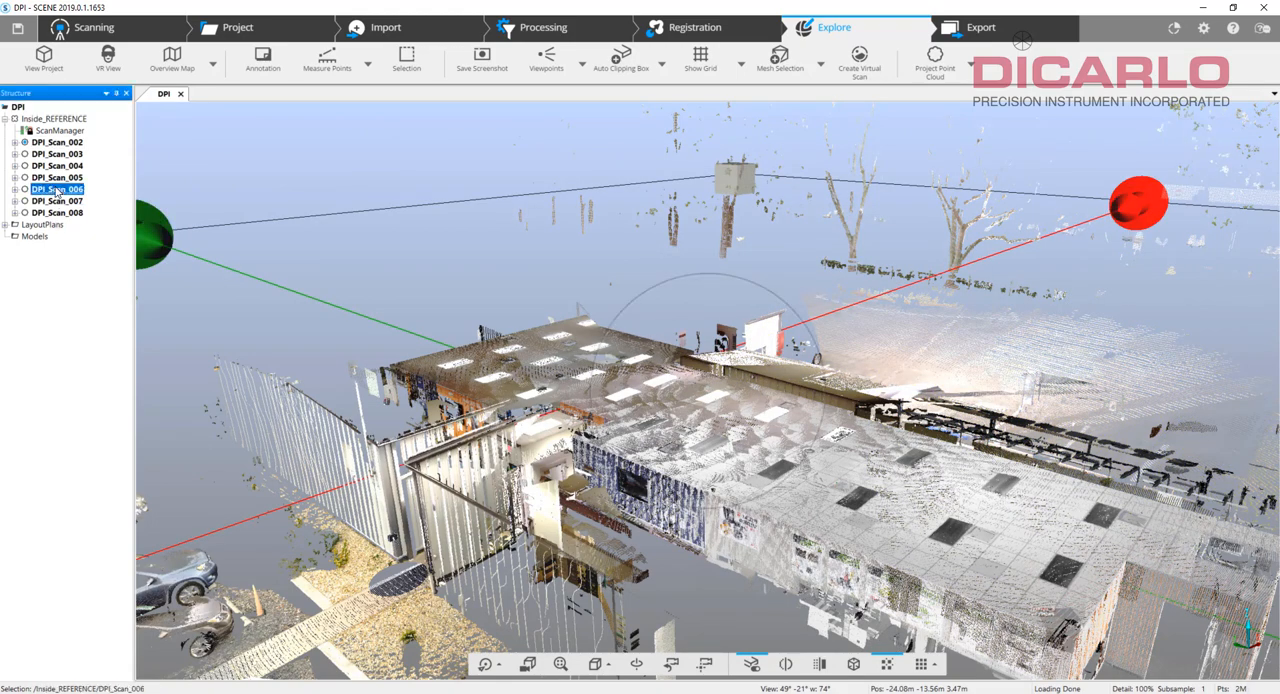
{"action": "left_click_drag", "start_coordinate": [781, 531], "coordinate": [333, 636]}
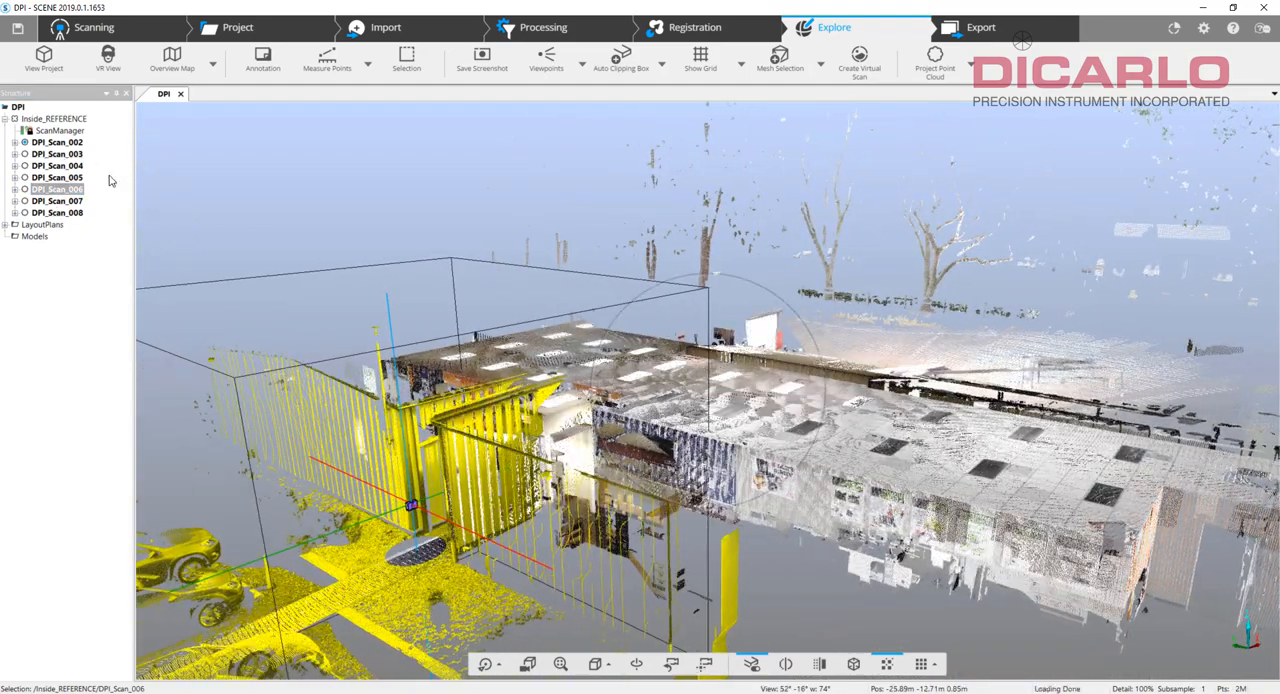
Export the full DPI_Scan_006 as an ordered SCENE Scan File (*.fls) named DPI_Scan_006 in C:\FARO\DPI\FLS.
{"action": "right_click", "coordinate": [43, 192]}
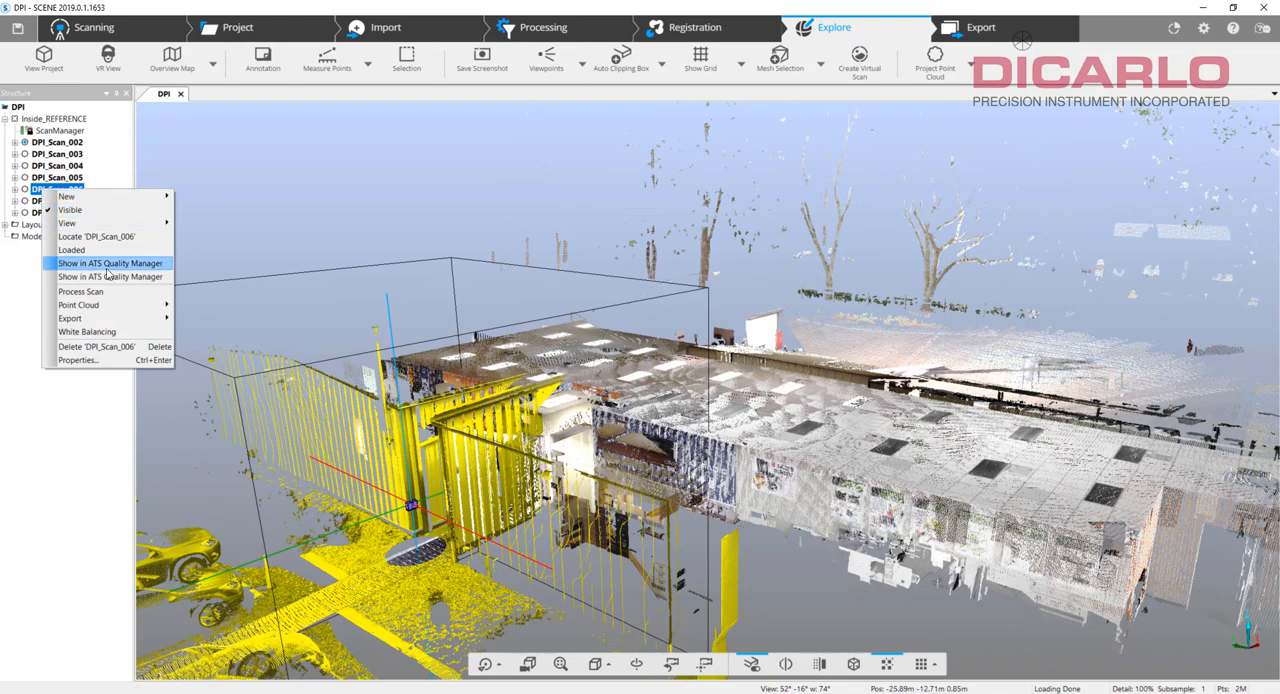
{"action": "mouse_move", "coordinate": [122, 310]}
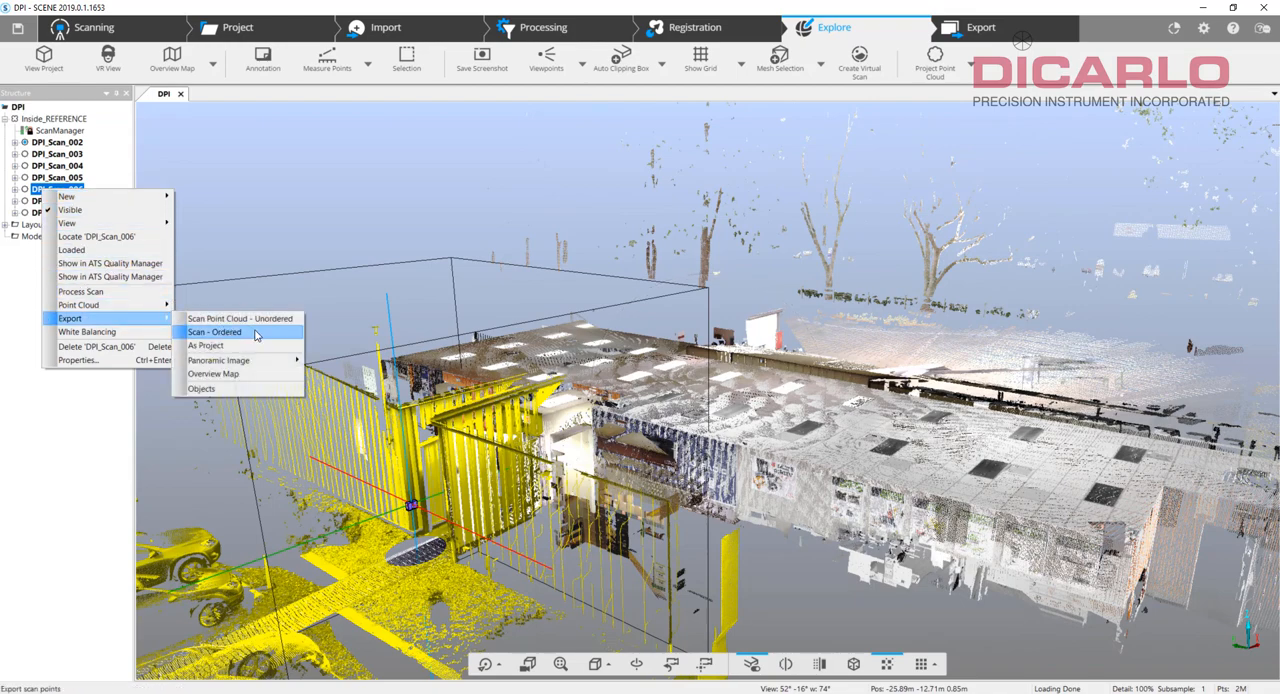
{"action": "left_click", "coordinate": [257, 335]}
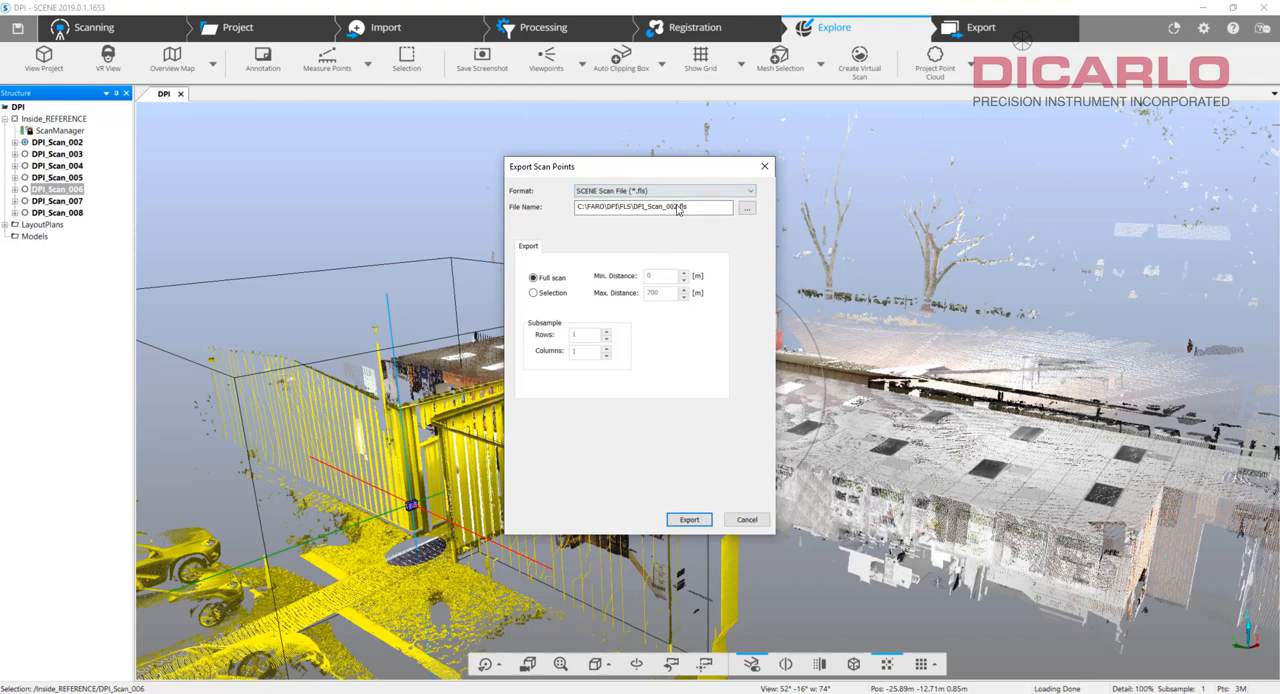
{"action": "left_click", "coordinate": [677, 207]}
{"action": "left_click", "coordinate": [698, 520]}
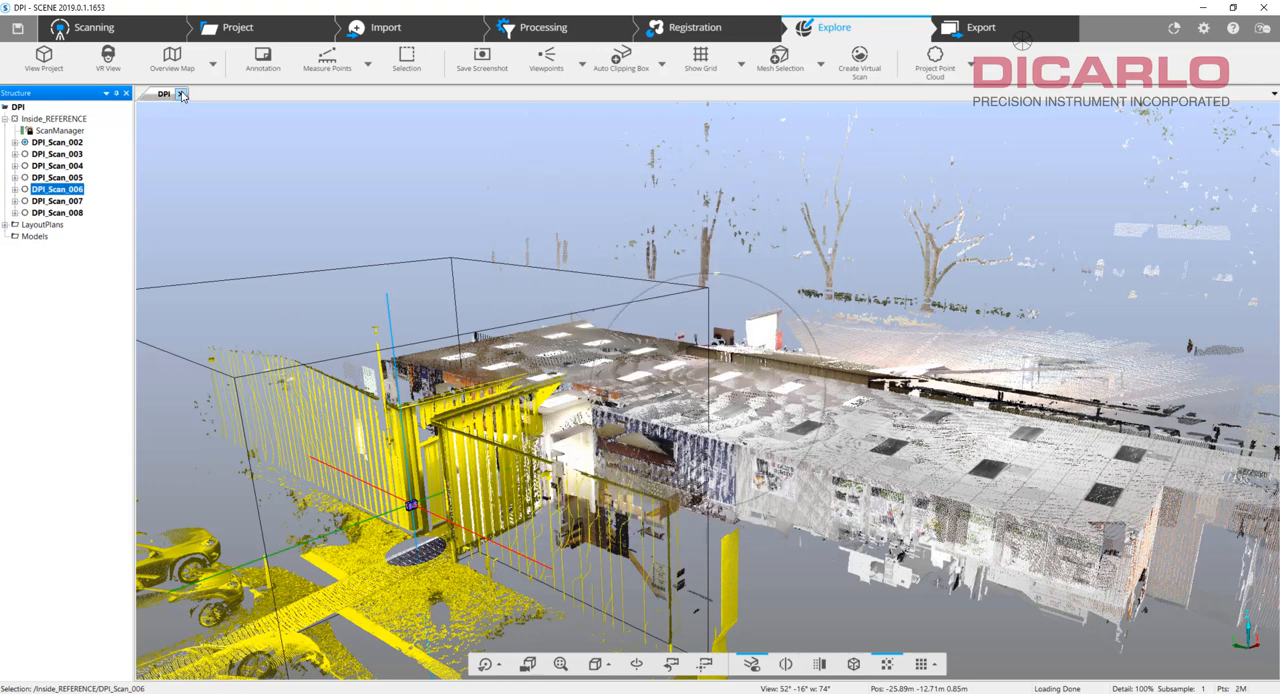
Close the DPI project and create a new scan project named DPI_Anchor in C:\FARO\.
{"action": "left_click", "coordinate": [182, 94]}
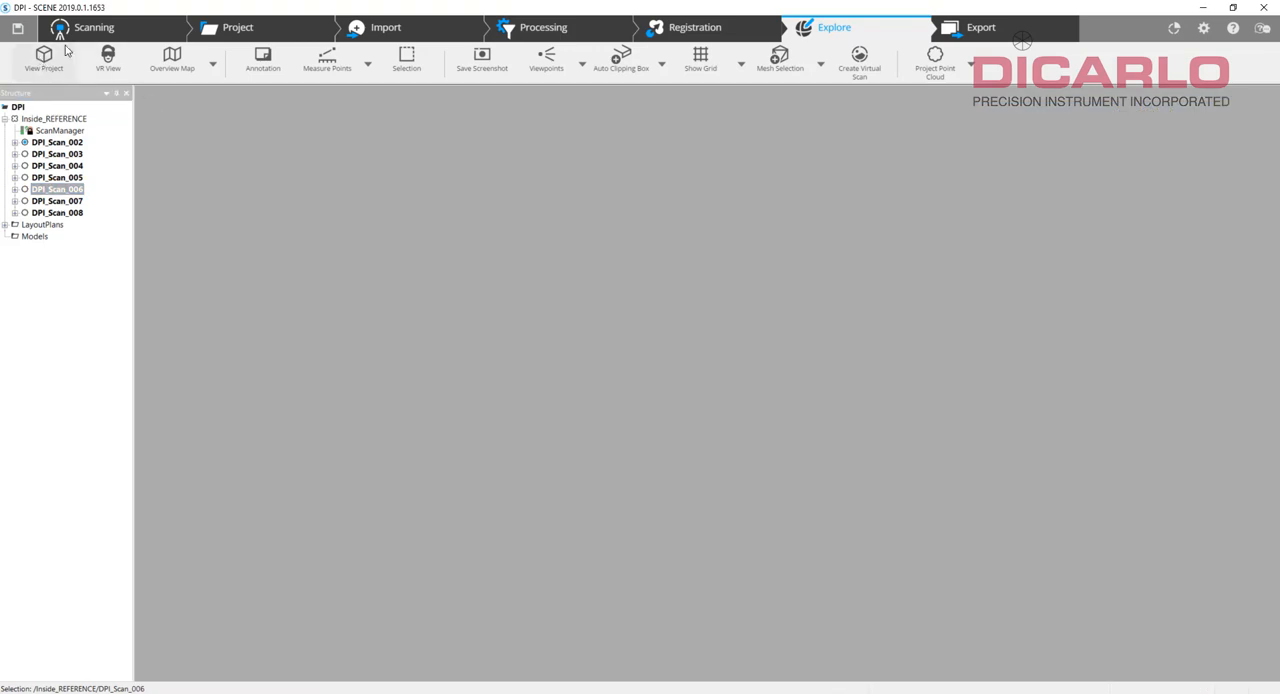
{"action": "left_click", "coordinate": [32, 66]}
{"action": "left_click", "coordinate": [31, 69]}
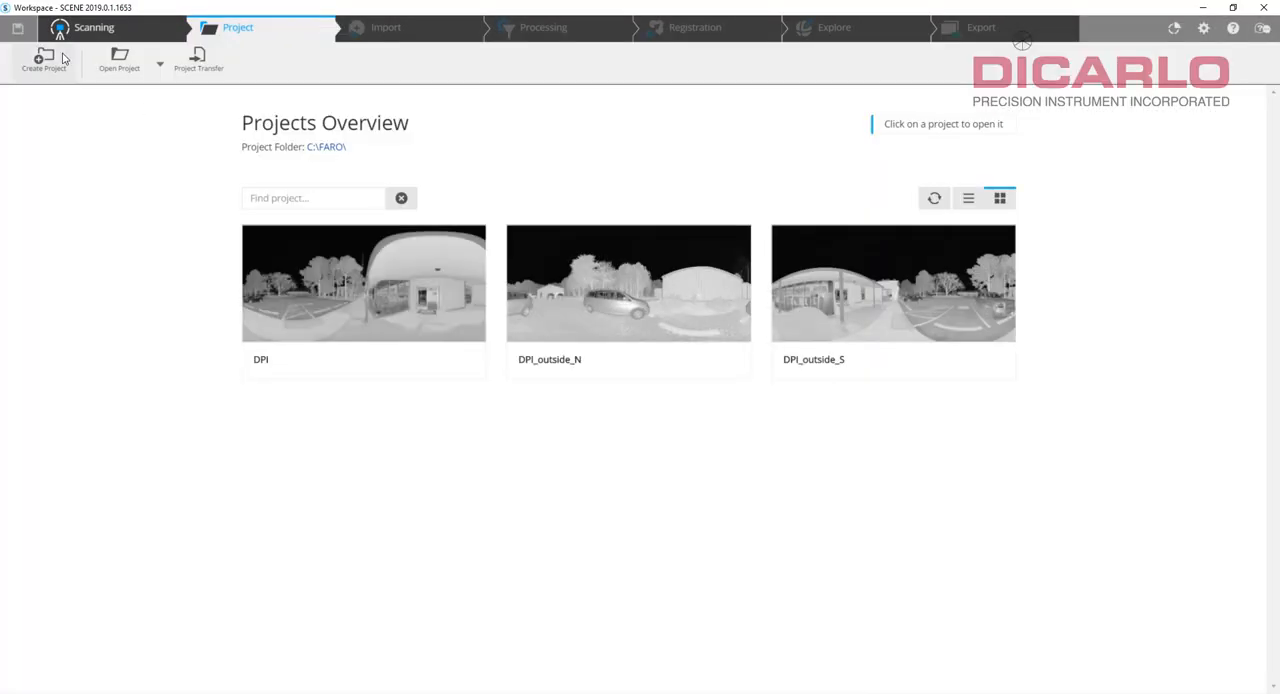
{"action": "left_click", "coordinate": [40, 60]}
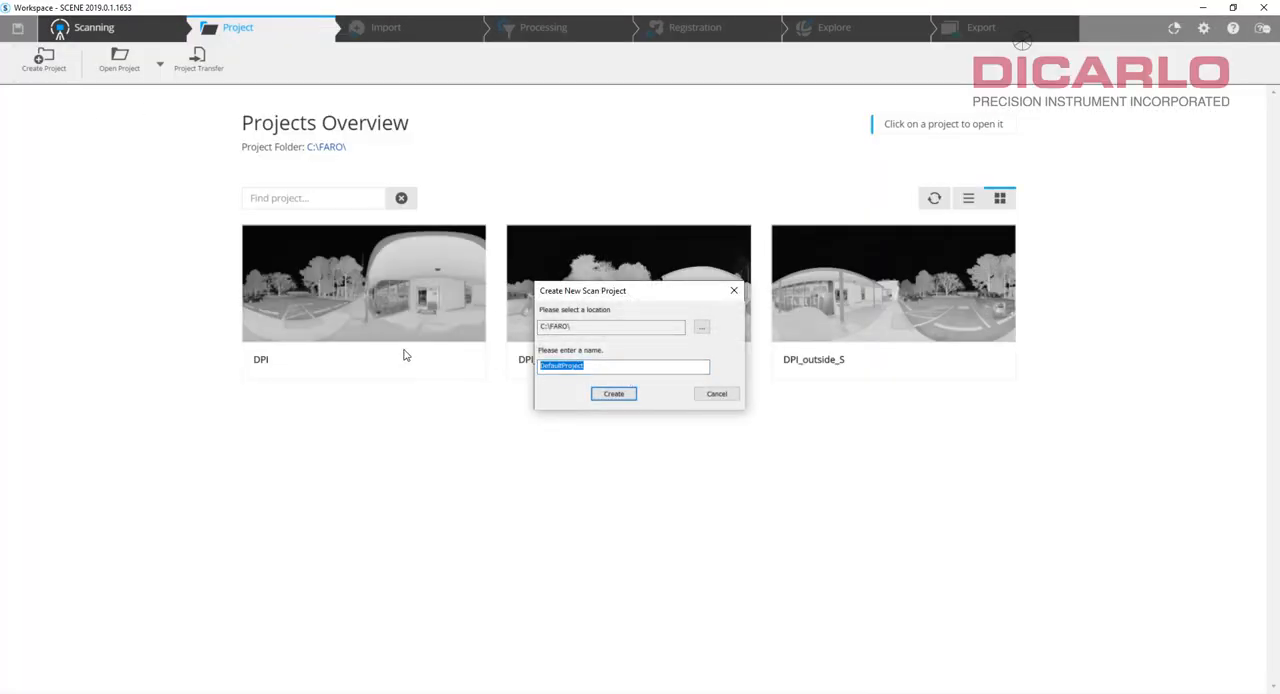
{"action": "type", "text": "DPI_Anchor"}
{"action": "key", "text": "Return"}
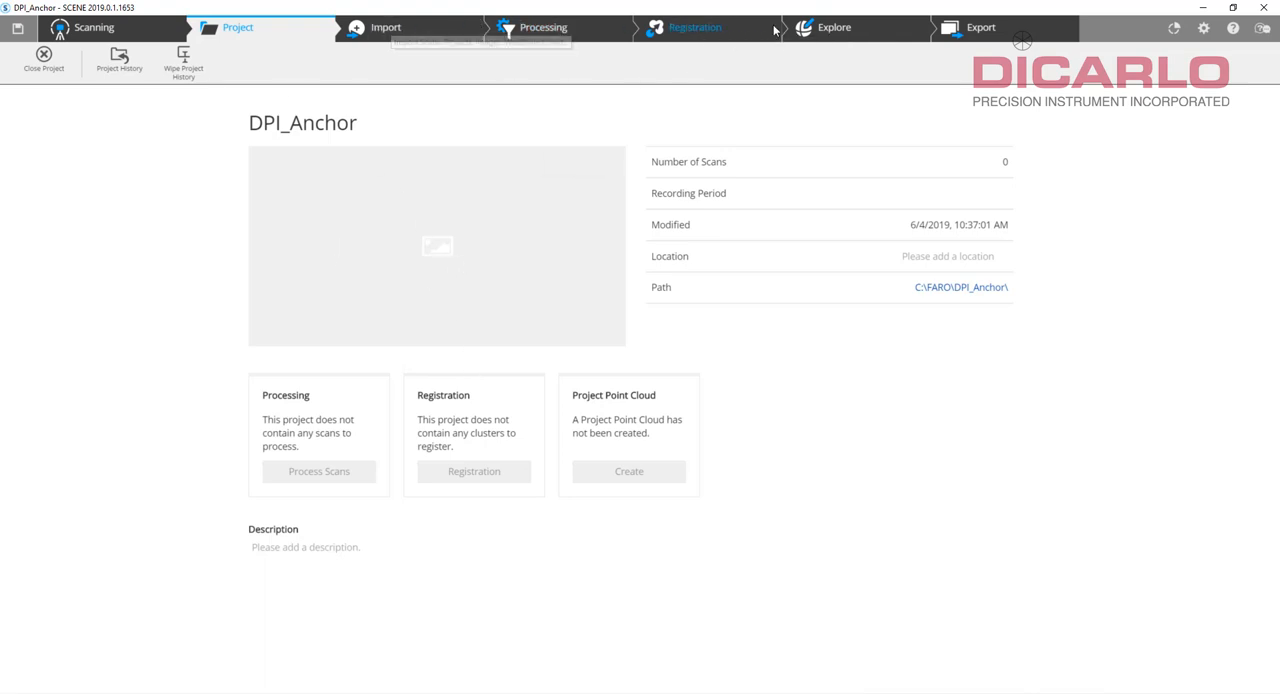
Import the DPI_Scan_002 and DPI_Scan_006 laser scan files from C:\FARO\DPI\FLS into the DPI_Anchor project.
{"action": "left_click", "coordinate": [396, 36]}
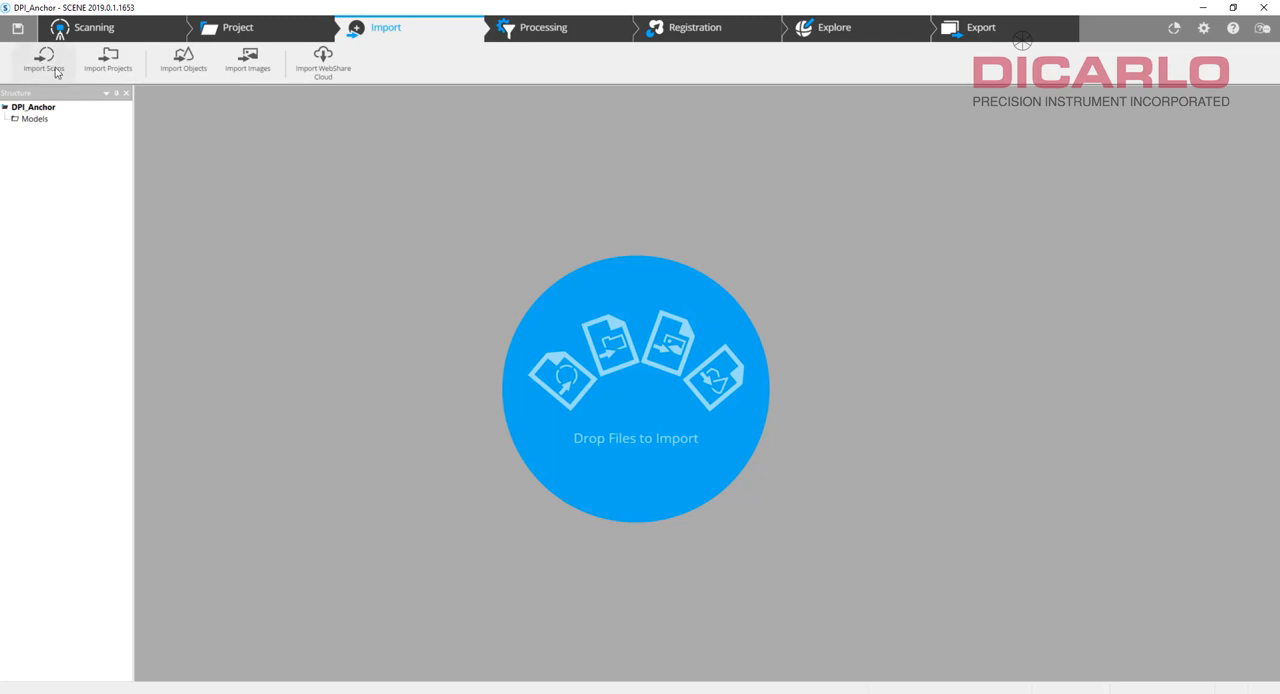
{"action": "left_click", "coordinate": [43, 60]}
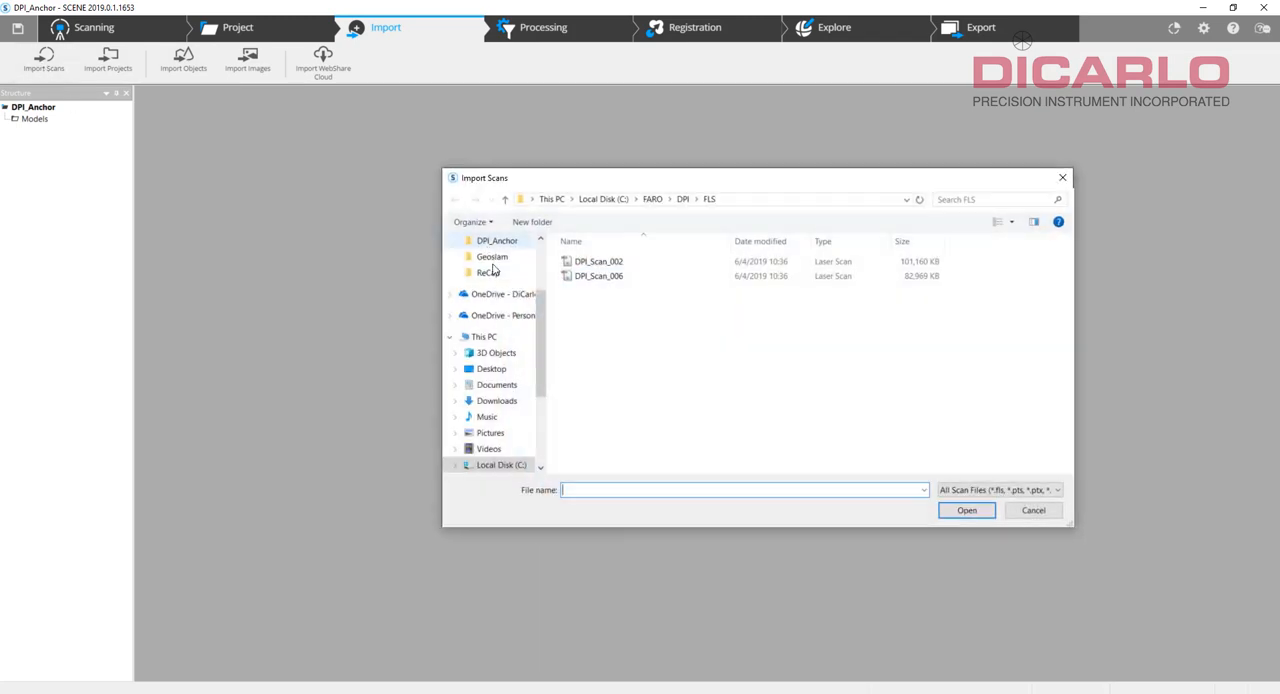
{"action": "left_click", "coordinate": [684, 199]}
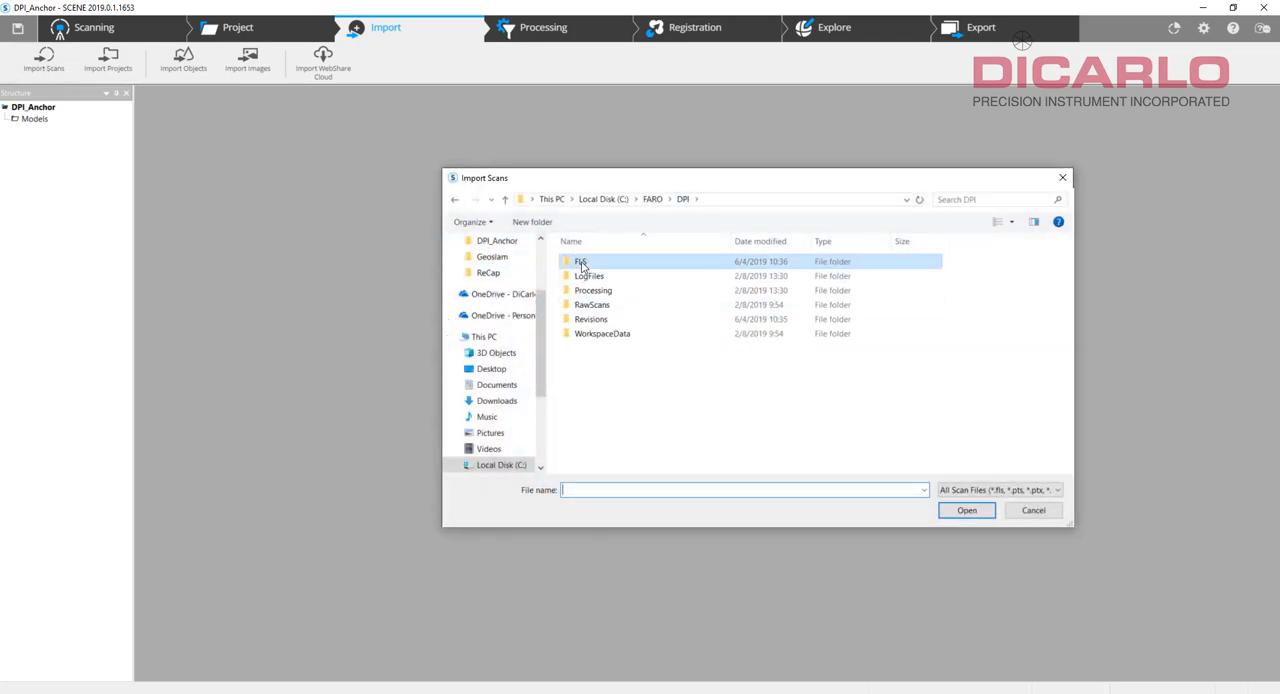
{"action": "double_click", "coordinate": [582, 265]}
{"action": "left_click_drag", "start_coordinate": [671, 323], "coordinate": [585, 260]}
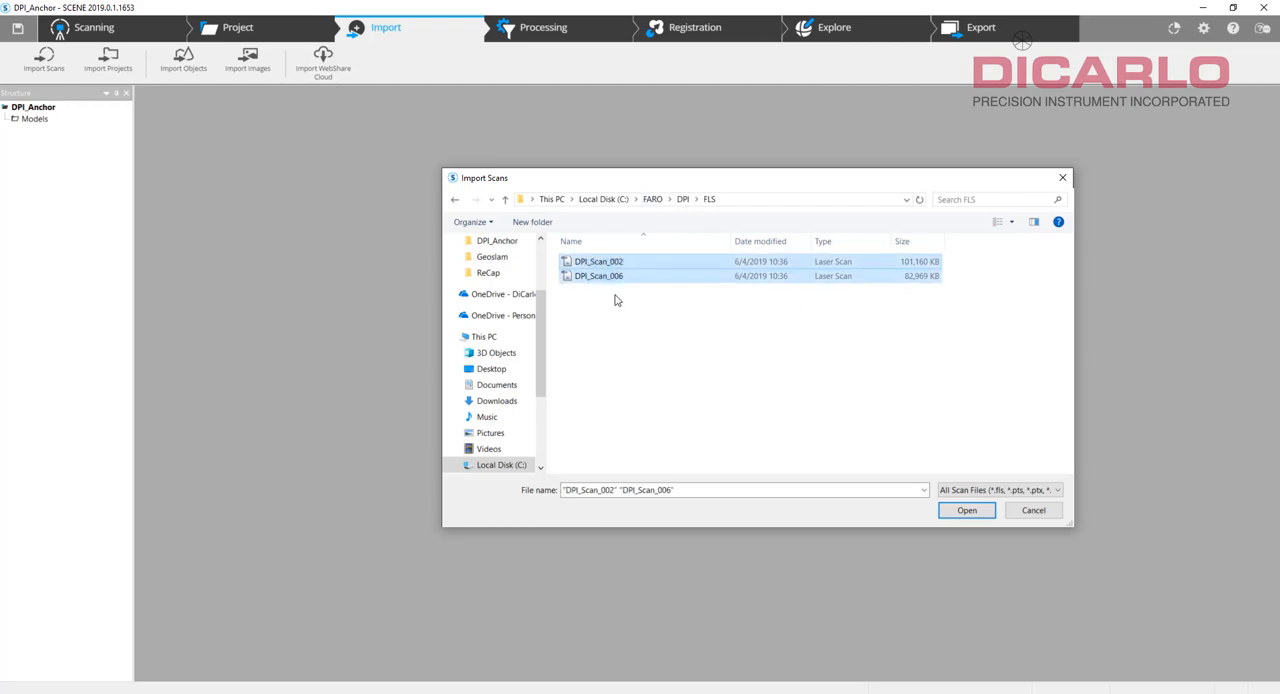
{"action": "left_click", "coordinate": [968, 513]}
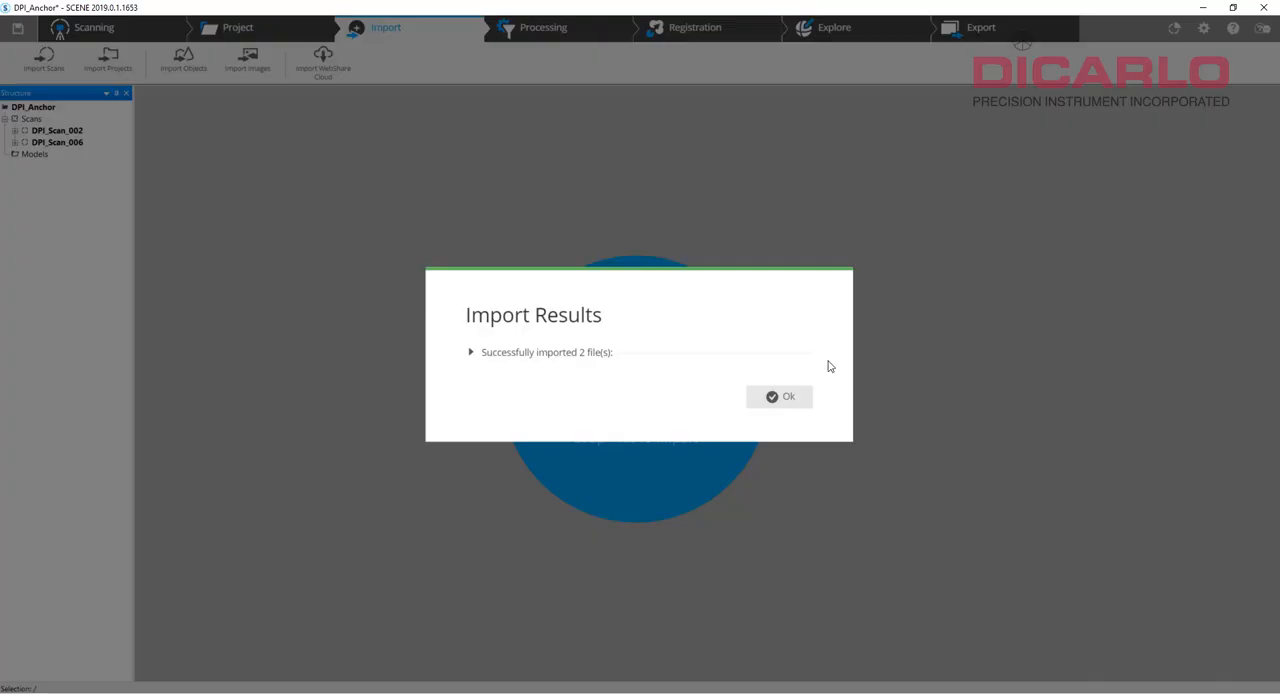
{"action": "left_click", "coordinate": [762, 398]}
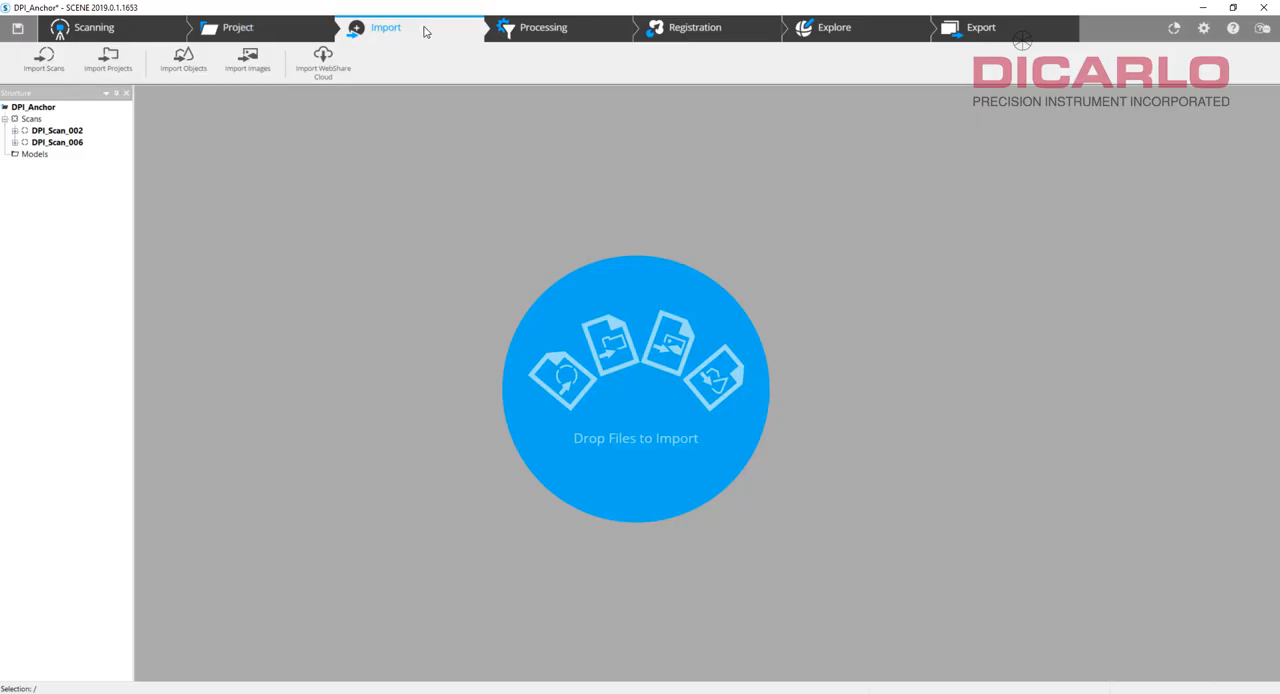
Process both scans in the Scans cluster, creating scan point clouds without colorization or filters.
{"action": "left_click", "coordinate": [559, 31]}
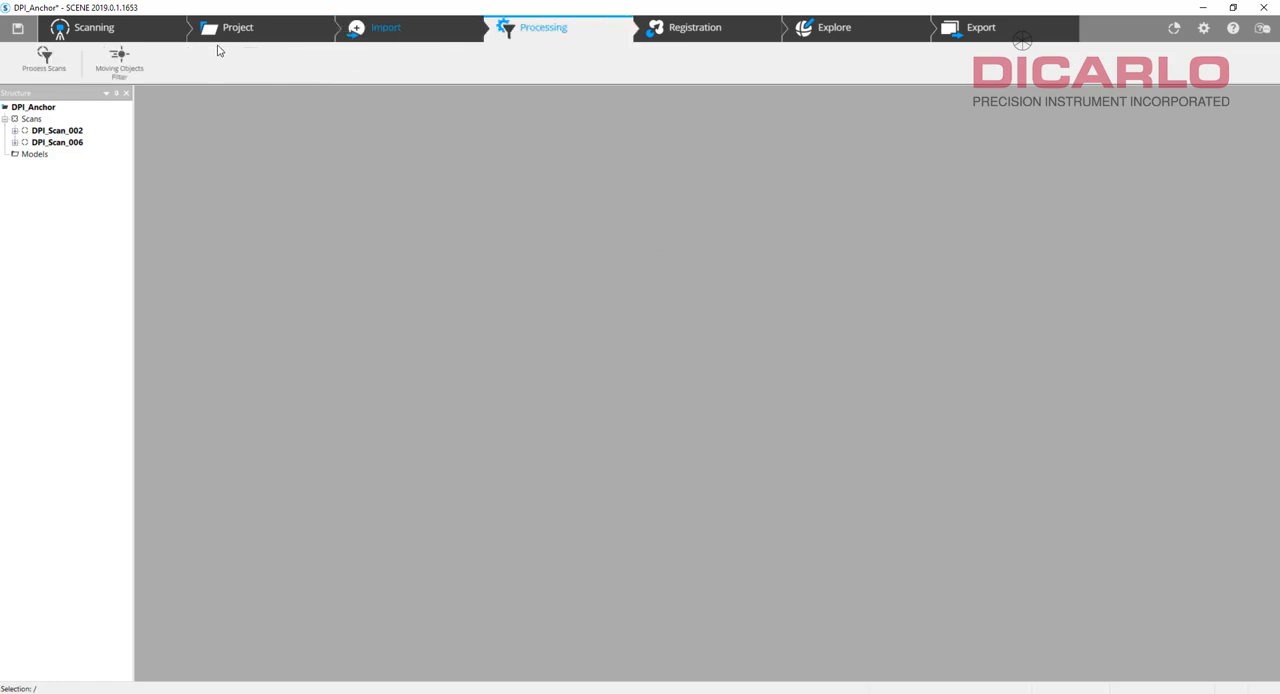
{"action": "left_click", "coordinate": [46, 58]}
{"action": "left_click", "coordinate": [452, 201]}
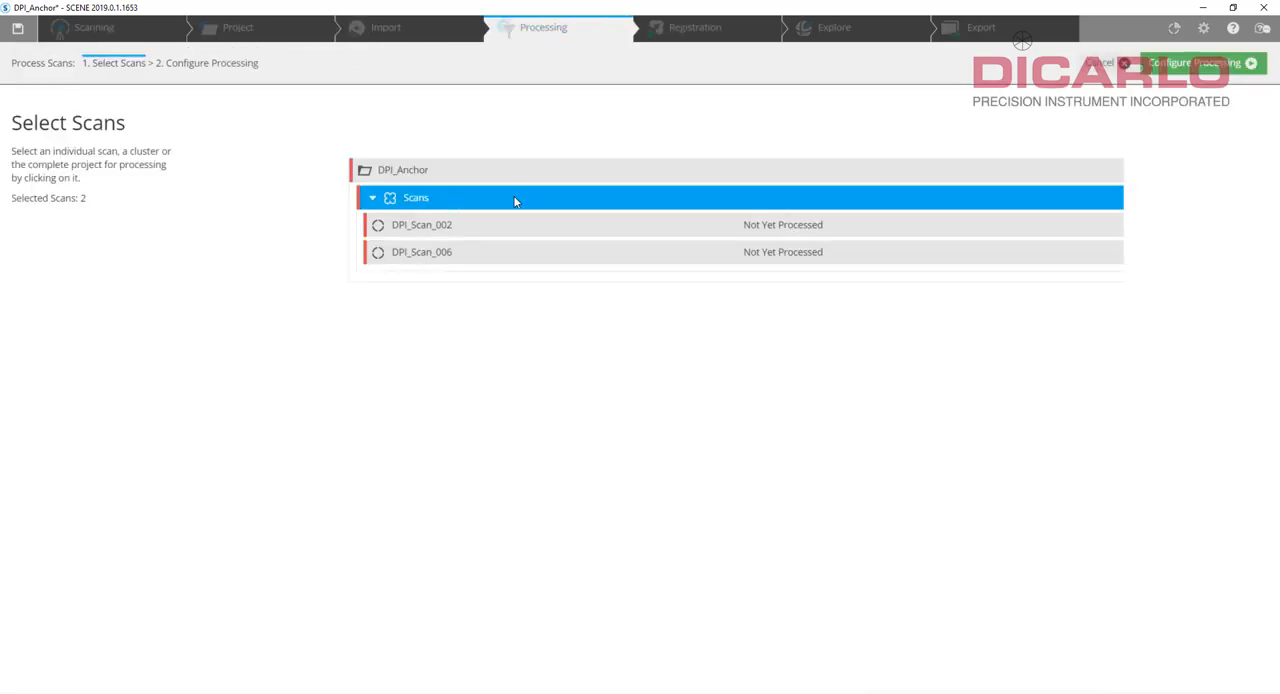
{"action": "left_click", "coordinate": [1193, 64]}
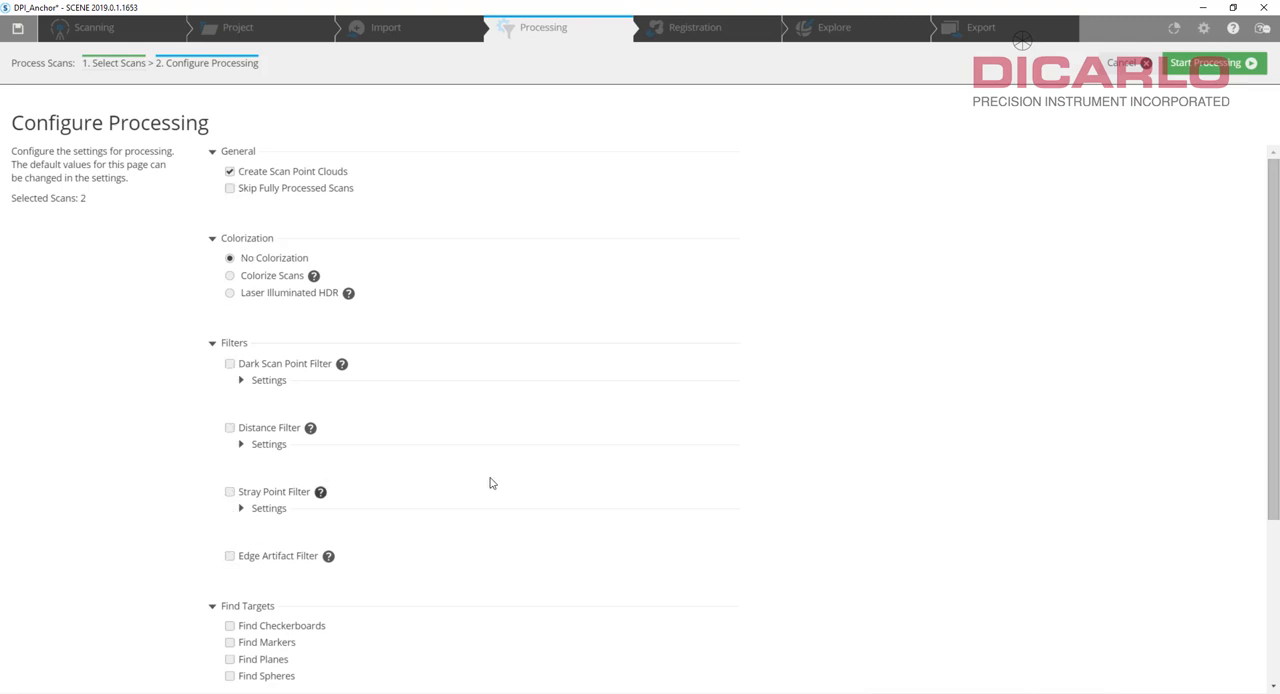
{"action": "scroll", "coordinate": [491, 484], "scroll_direction": "down", "scroll_amount": 2}
{"action": "scroll", "coordinate": [491, 484], "scroll_direction": "up", "scroll_amount": 2}
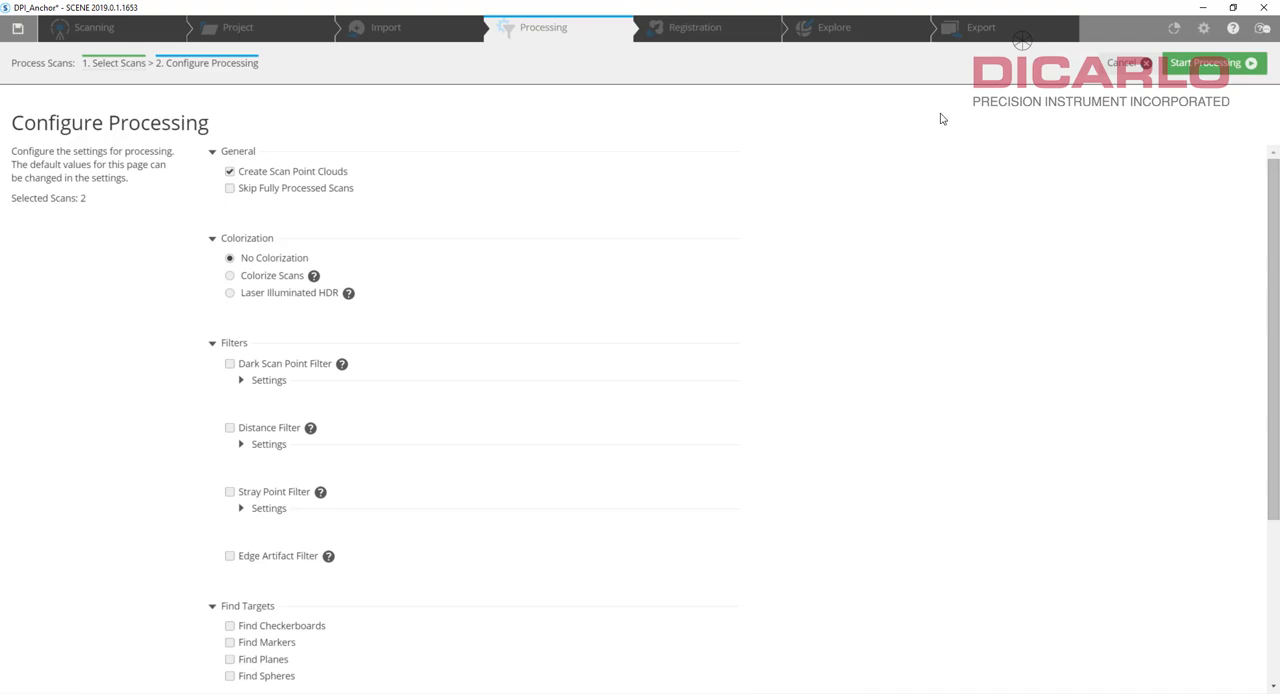
{"action": "left_click", "coordinate": [1210, 63]}
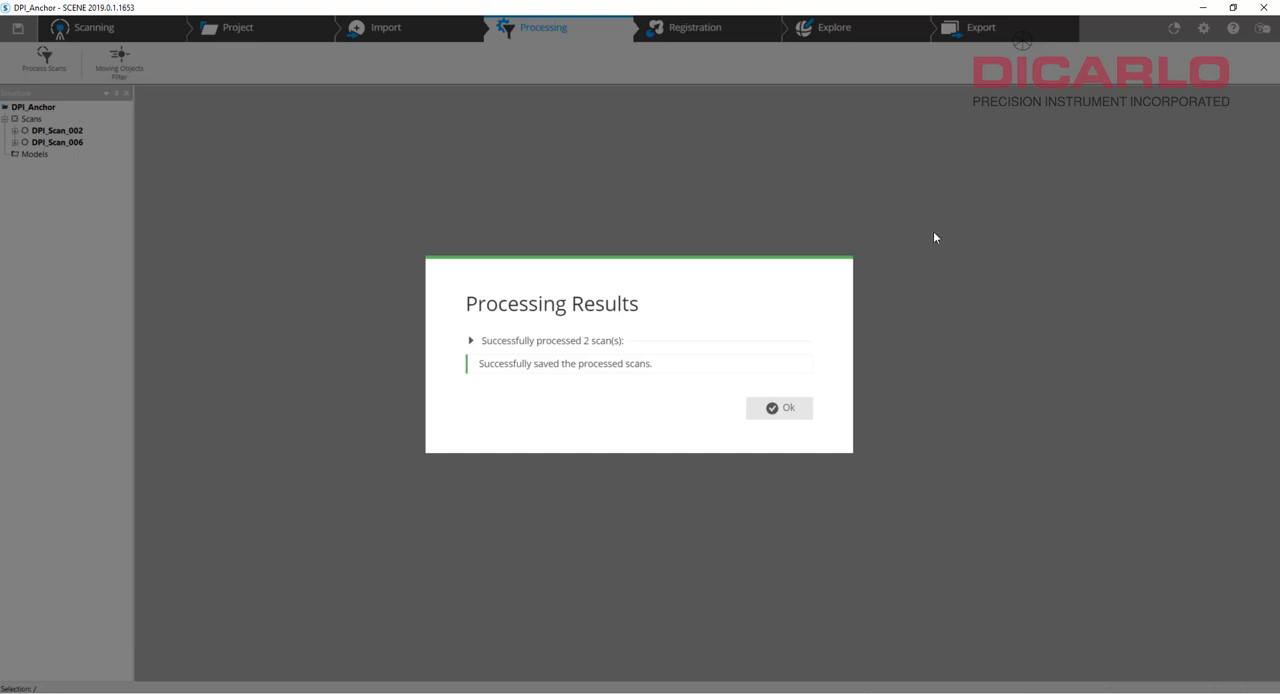
{"action": "left_click", "coordinate": [778, 413]}
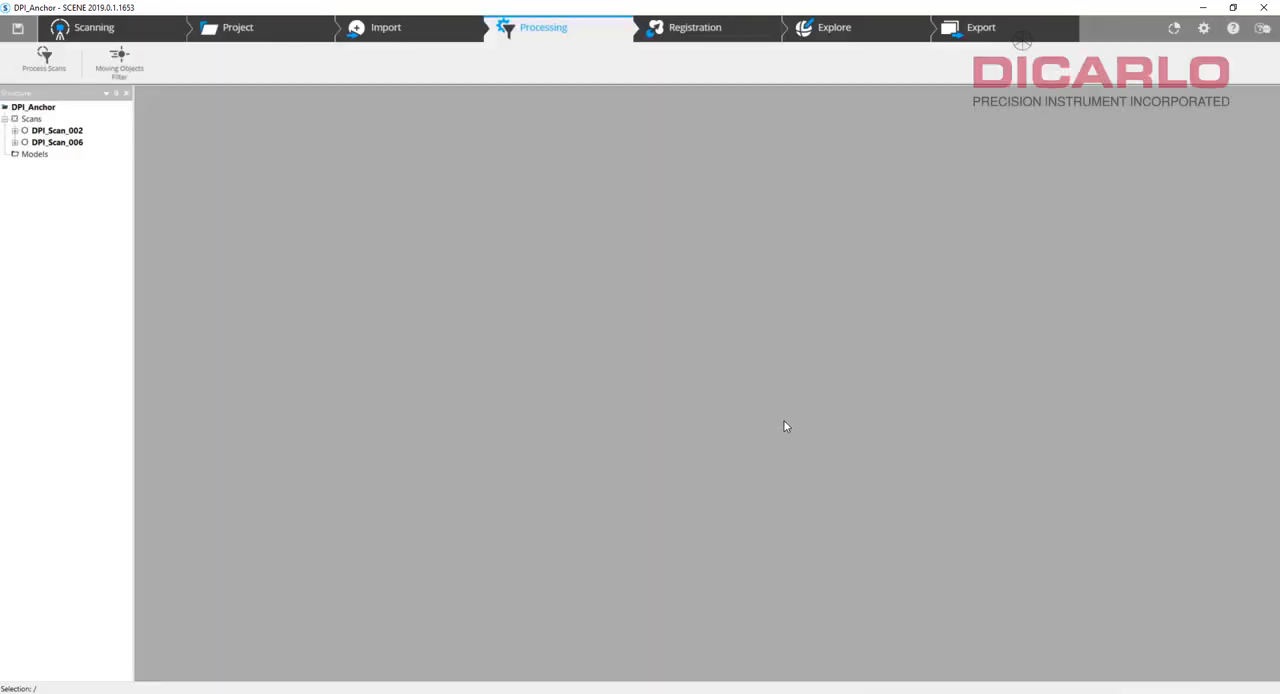
Open the DPI_Anchor project in the 3D view and examine from above how the two scans are positioned relative to each other.
{"action": "left_click", "coordinate": [840, 28]}
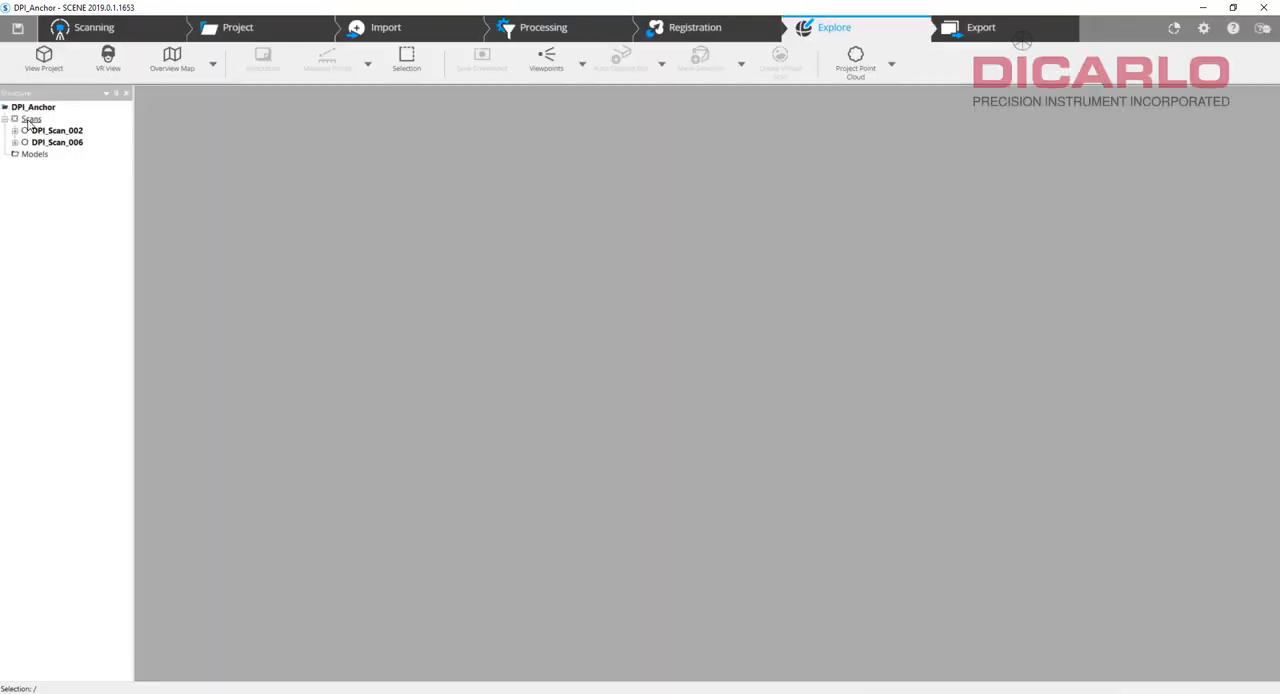
{"action": "left_click", "coordinate": [43, 58]}
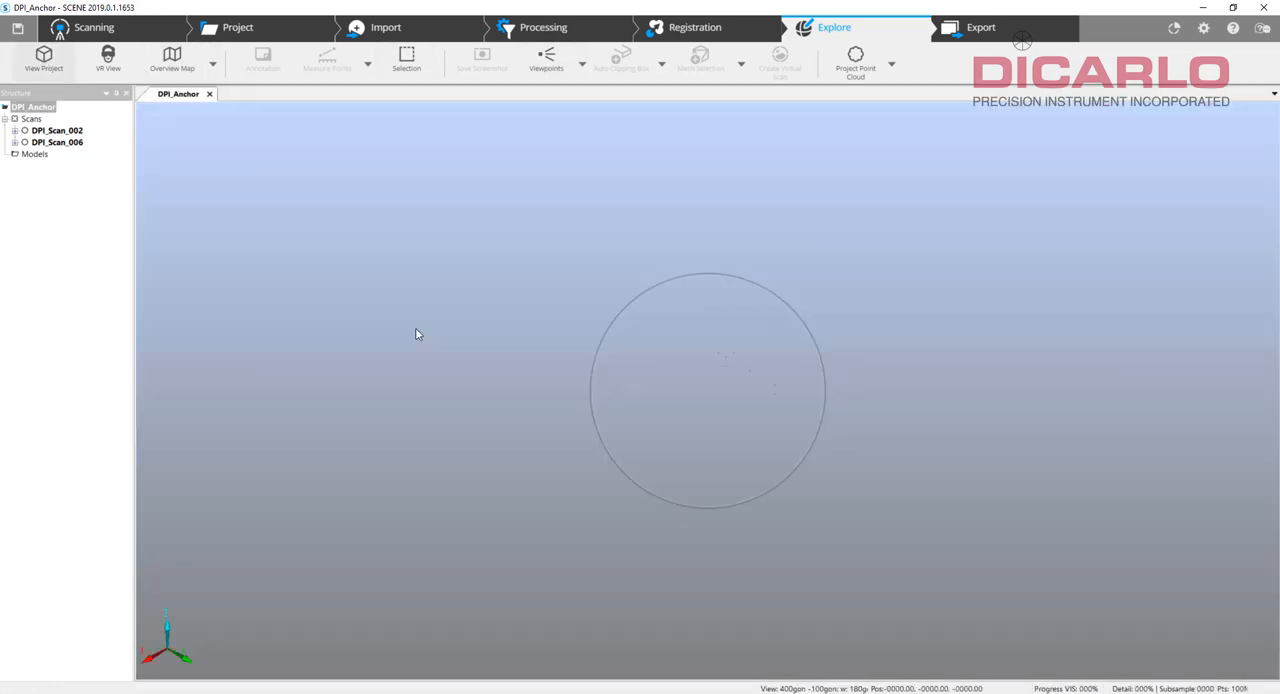
{"action": "left_click_drag", "start_coordinate": [928, 193], "coordinate": [640, 560]}
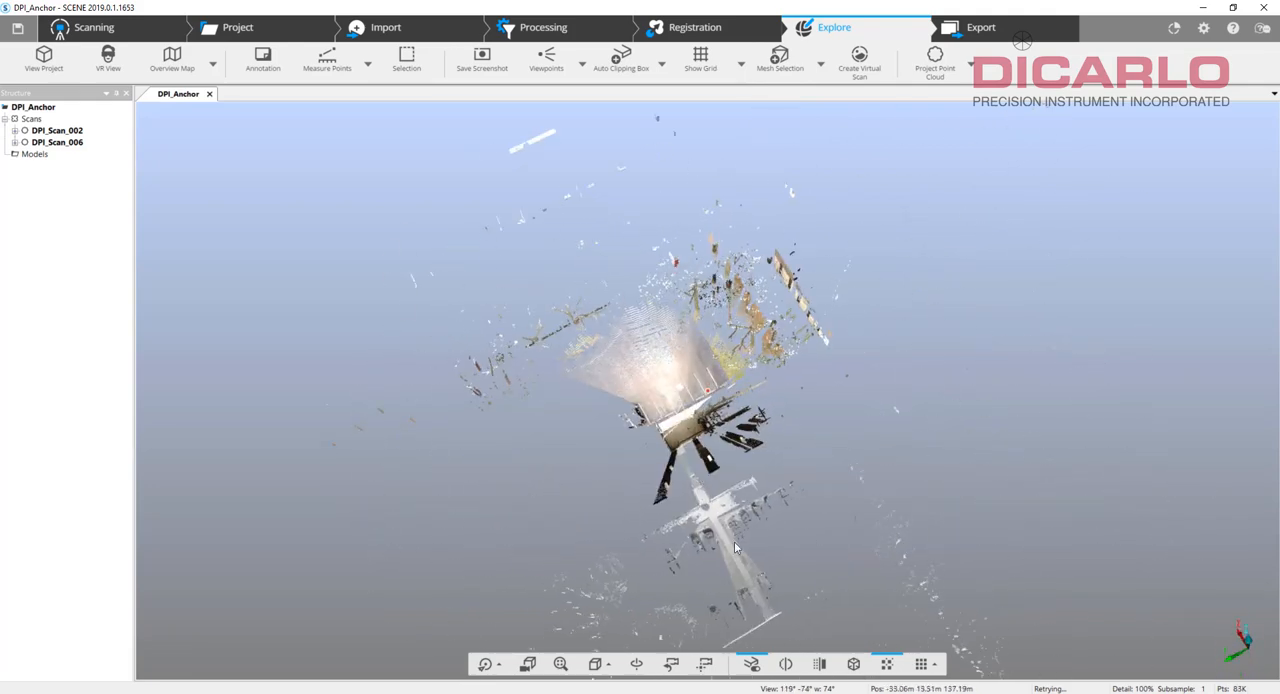
{"action": "left_click", "coordinate": [608, 666]}
{"action": "left_click", "coordinate": [628, 483]}
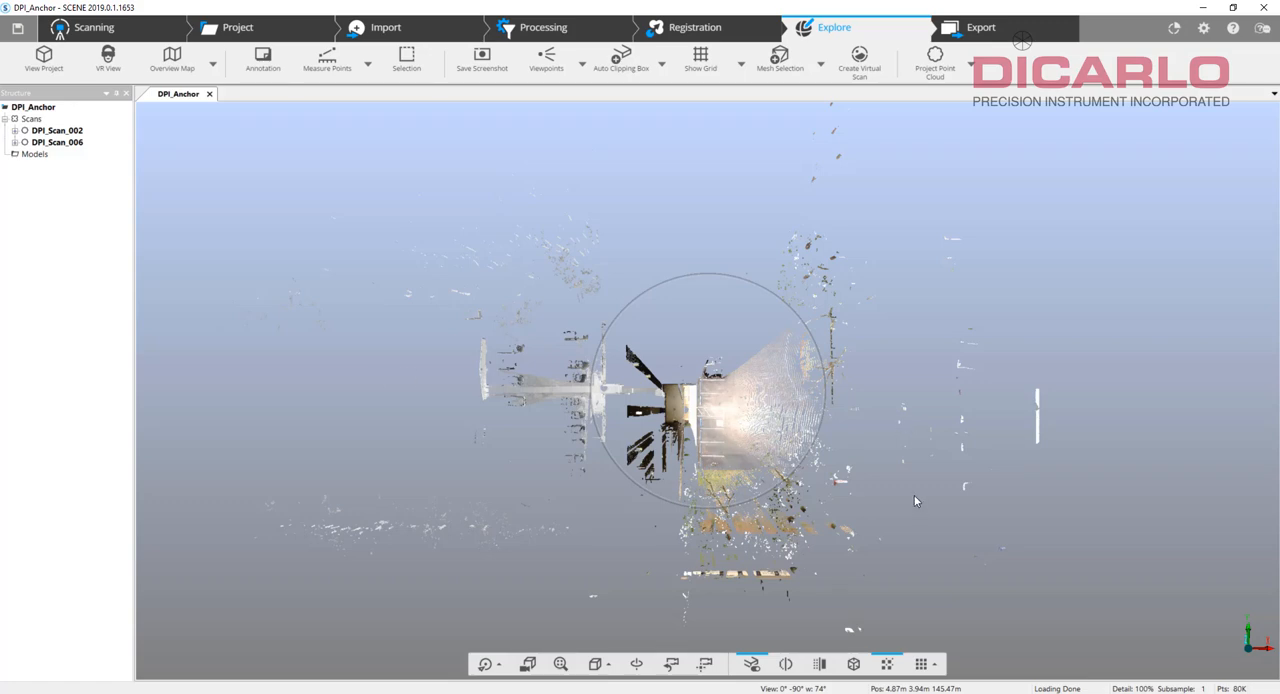
{"action": "left_click_drag", "start_coordinate": [914, 500], "coordinate": [856, 461]}
{"action": "scroll", "coordinate": [697, 404], "scroll_direction": "up", "scroll_amount": 8}
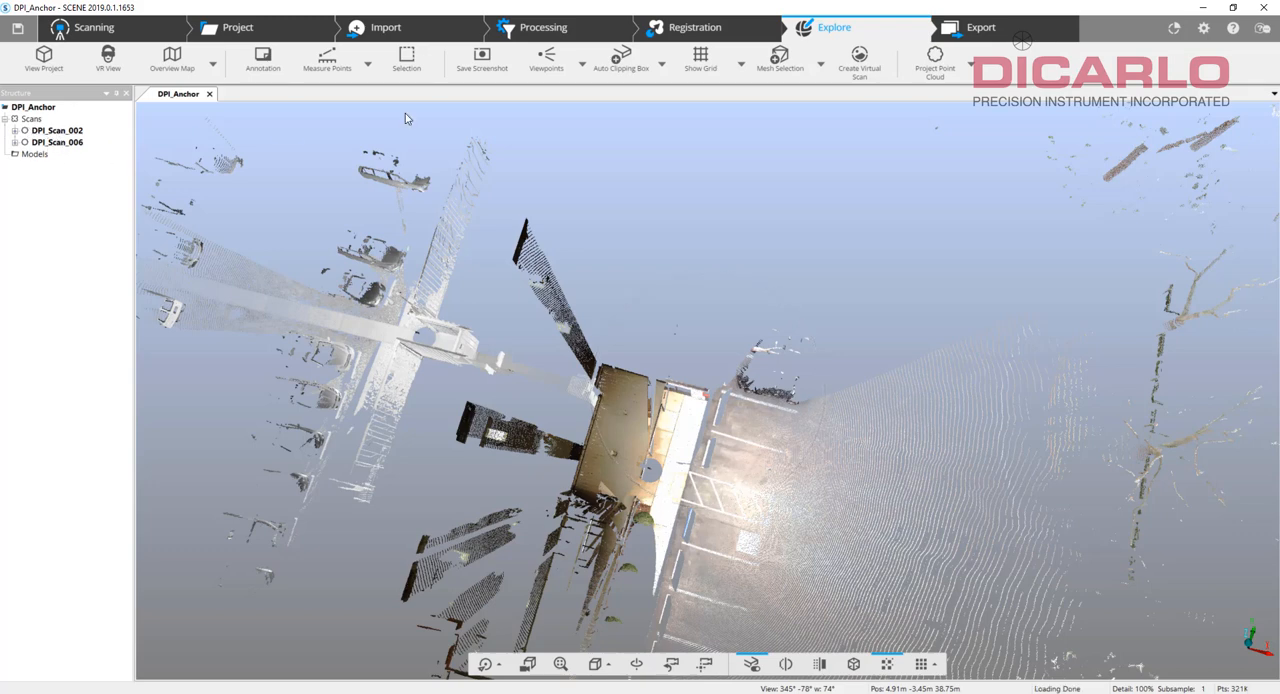
Mark the registration of the Scans cluster as Manually Finished.
{"action": "left_click", "coordinate": [690, 30]}
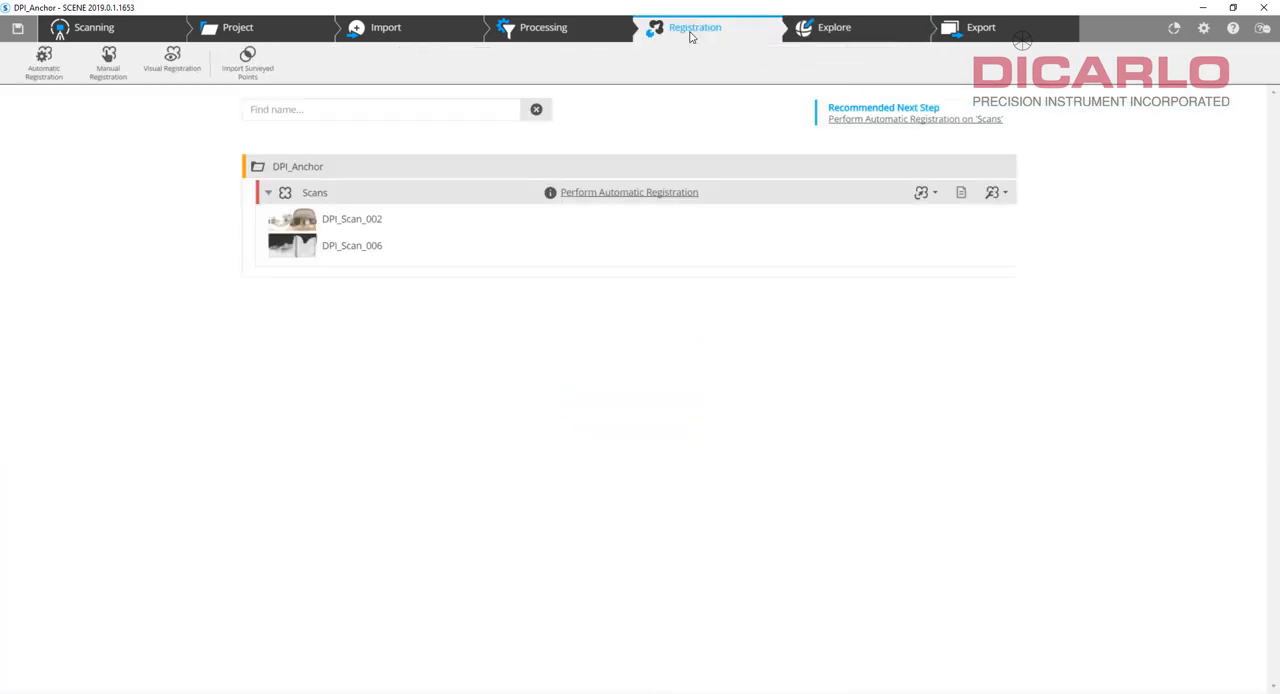
{"action": "left_click", "coordinate": [935, 194]}
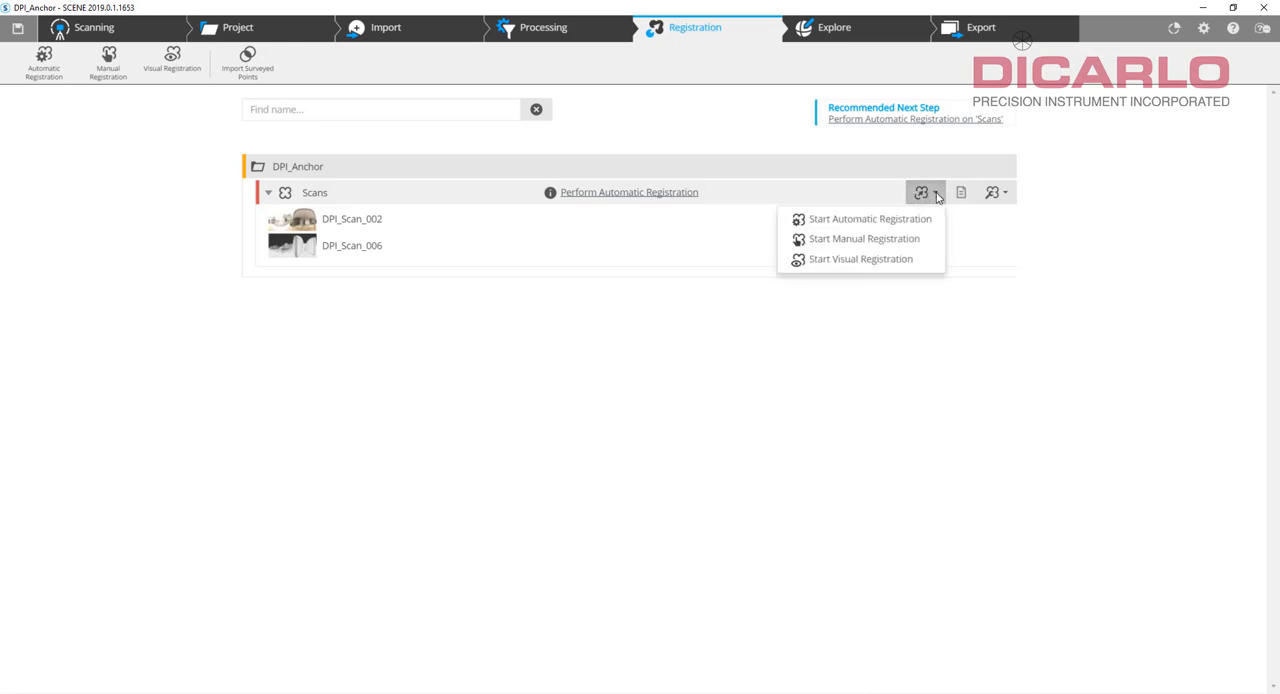
{"action": "left_click", "coordinate": [996, 192]}
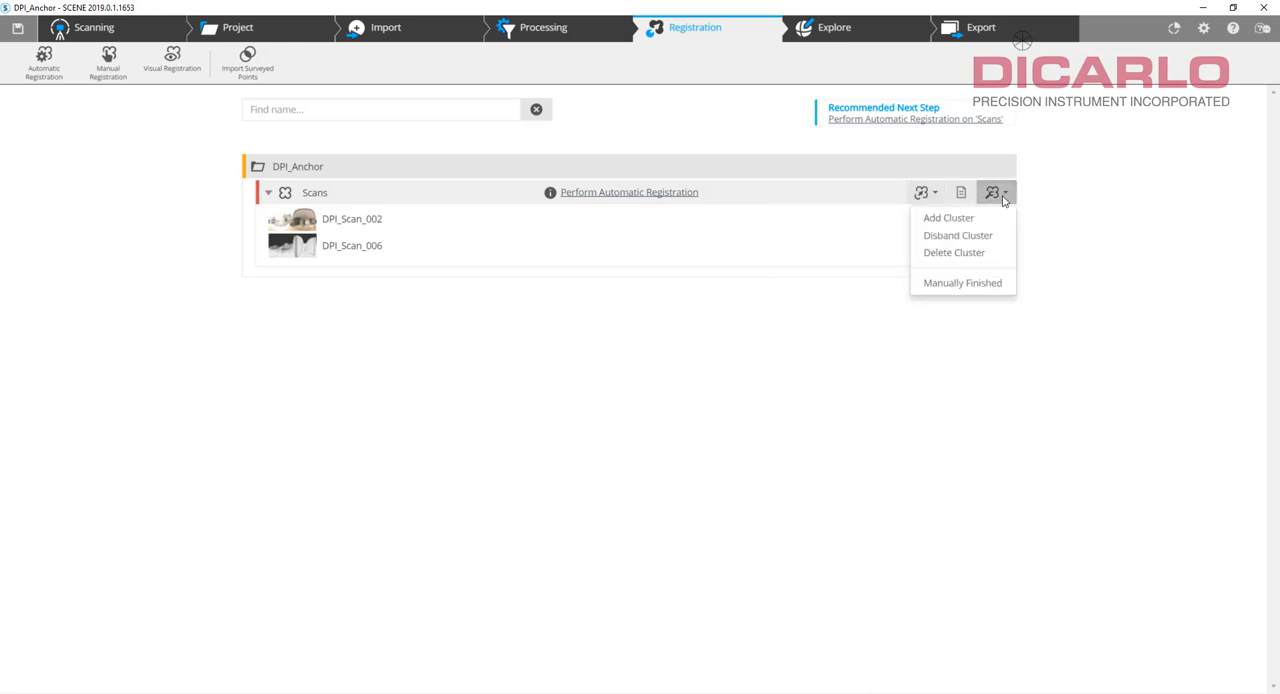
{"action": "left_click", "coordinate": [957, 284]}
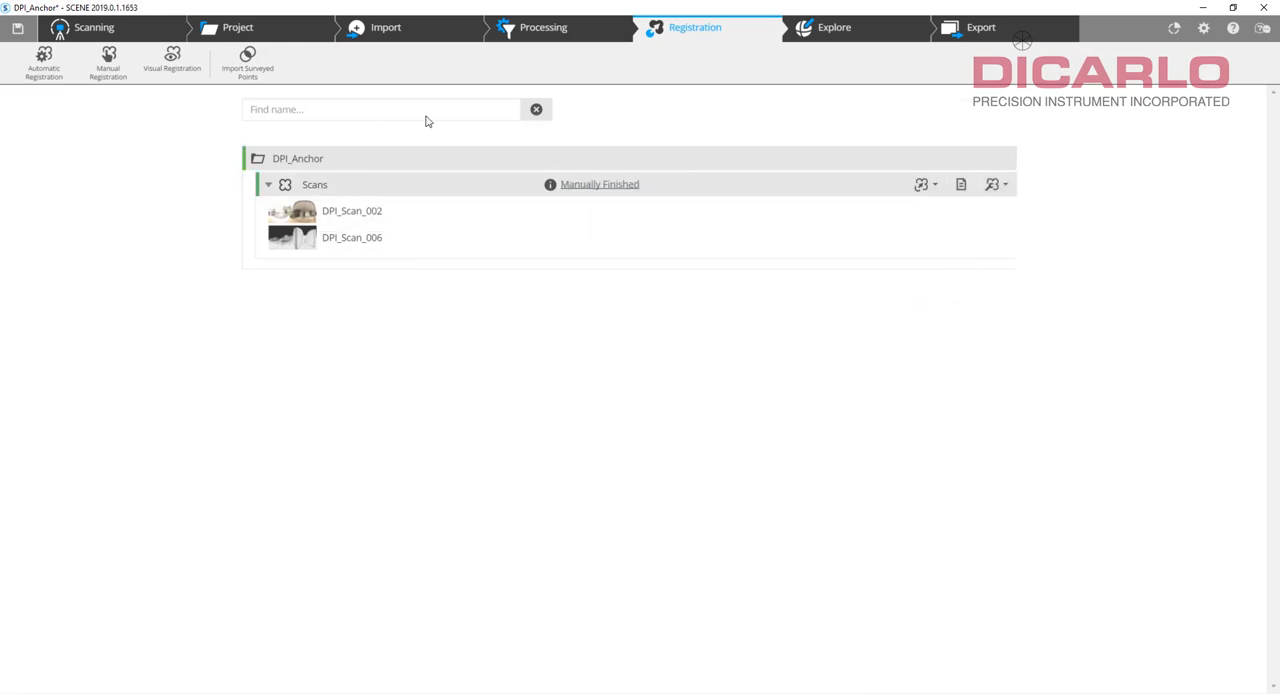
Return to the project's 3D view and lock the ScanManager of the Scans cluster.
{"action": "left_click", "coordinate": [838, 28]}
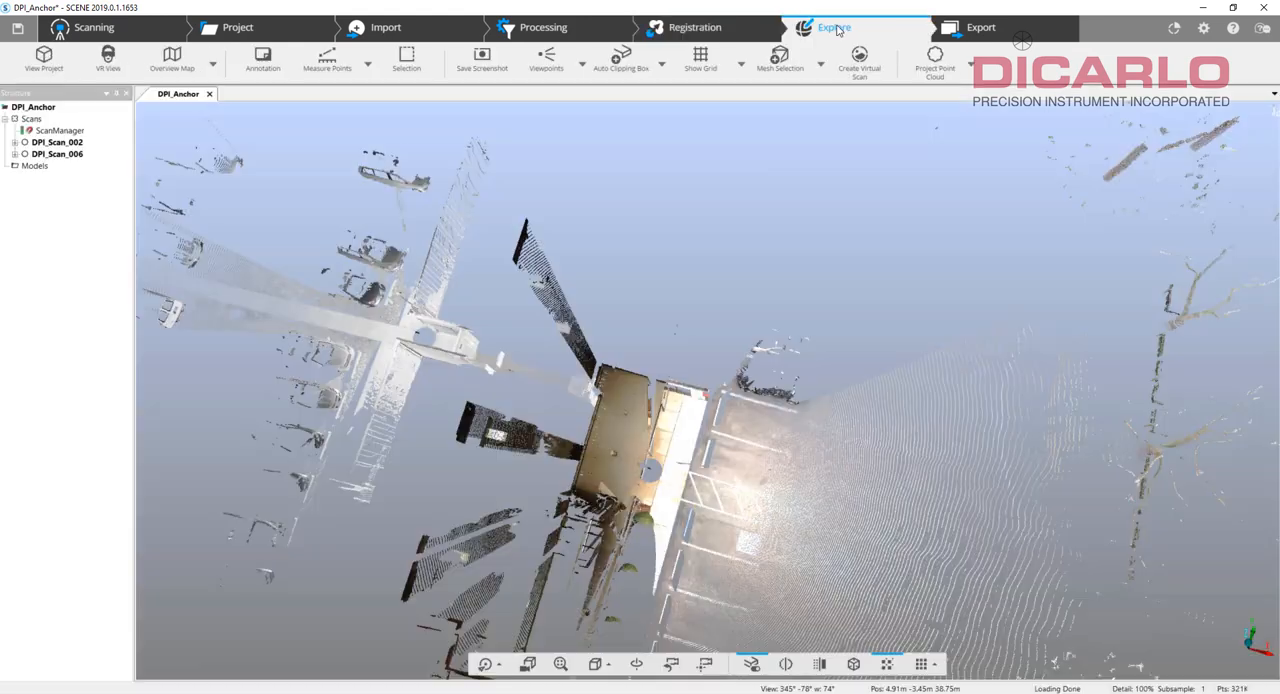
{"action": "right_click", "coordinate": [48, 133]}
{"action": "left_click", "coordinate": [73, 154]}
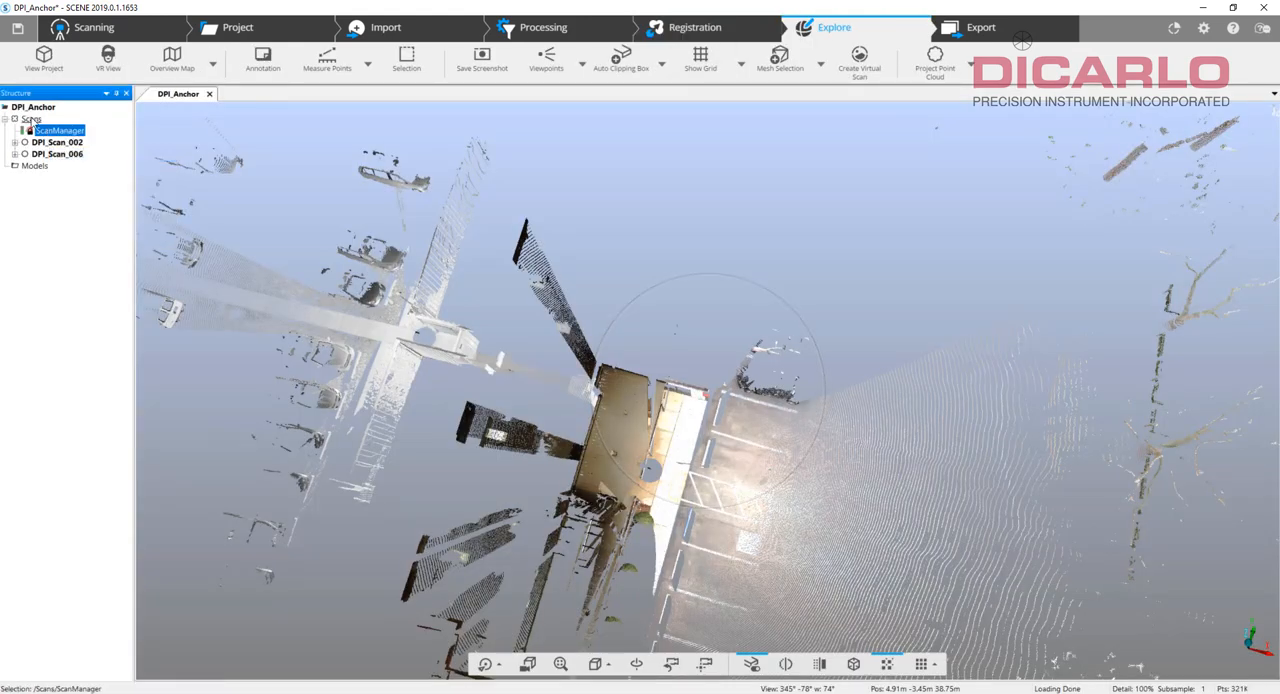
{"action": "left_click_drag", "start_coordinate": [759, 417], "coordinate": [824, 421]}
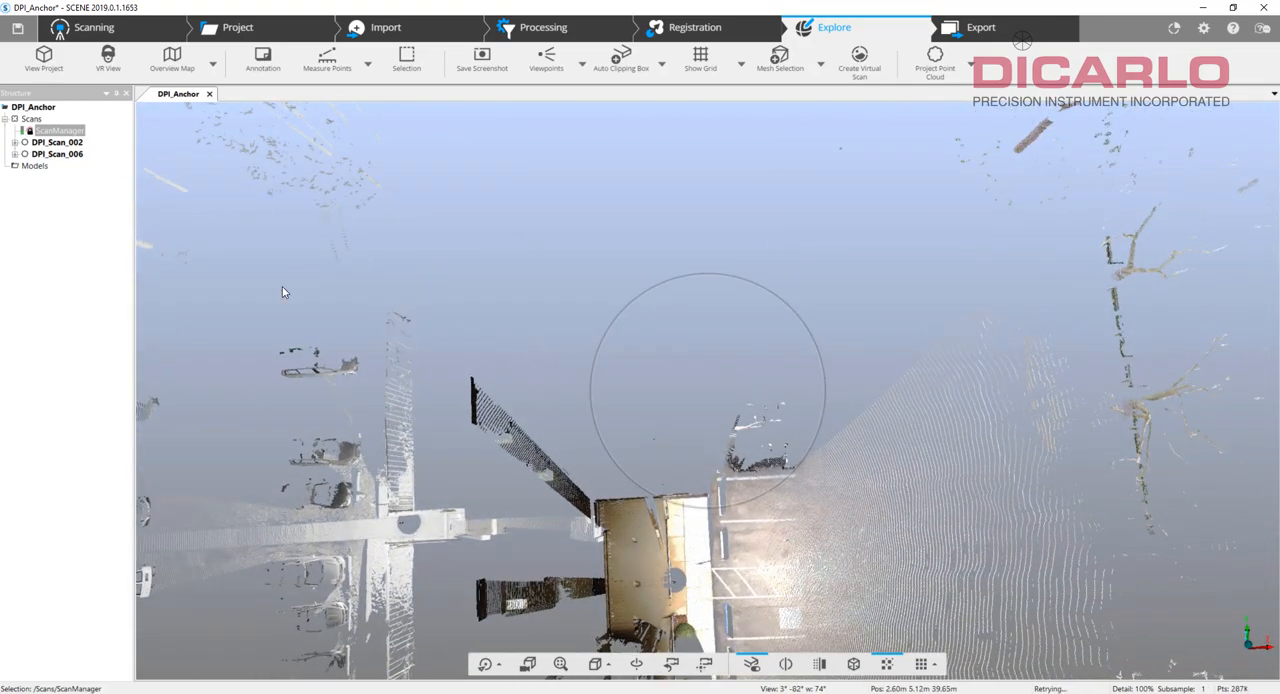
{"action": "right_click_drag", "start_coordinate": [666, 460], "coordinate": [731, 321]}
{"action": "left_click_drag", "start_coordinate": [730, 327], "coordinate": [769, 345]}
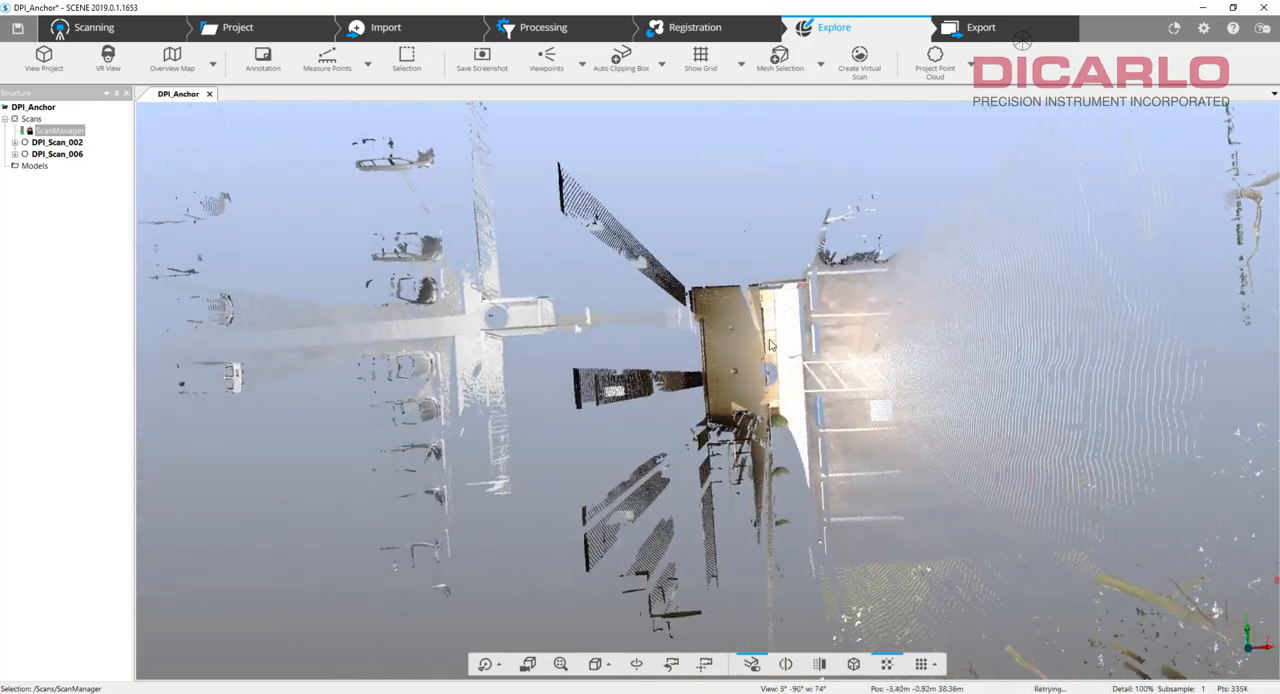
{"action": "left_click_drag", "start_coordinate": [877, 377], "coordinate": [765, 390]}
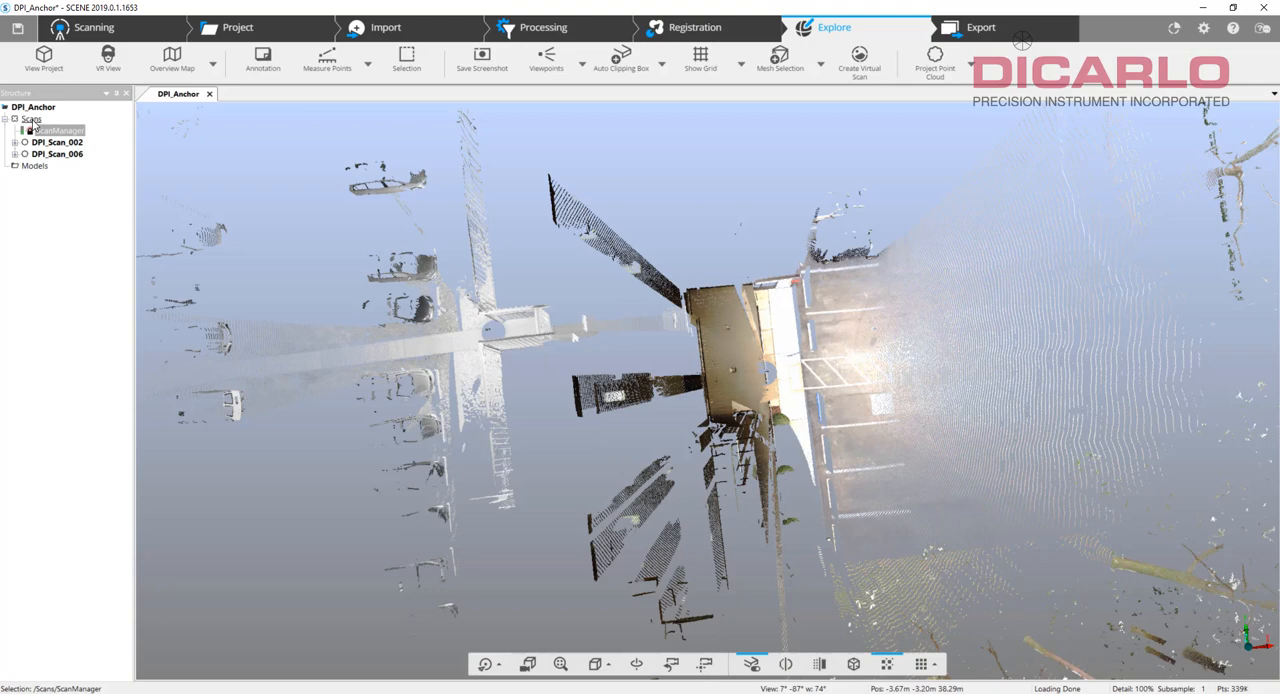
{"action": "left_click_drag", "start_coordinate": [722, 290], "coordinate": [692, 310]}
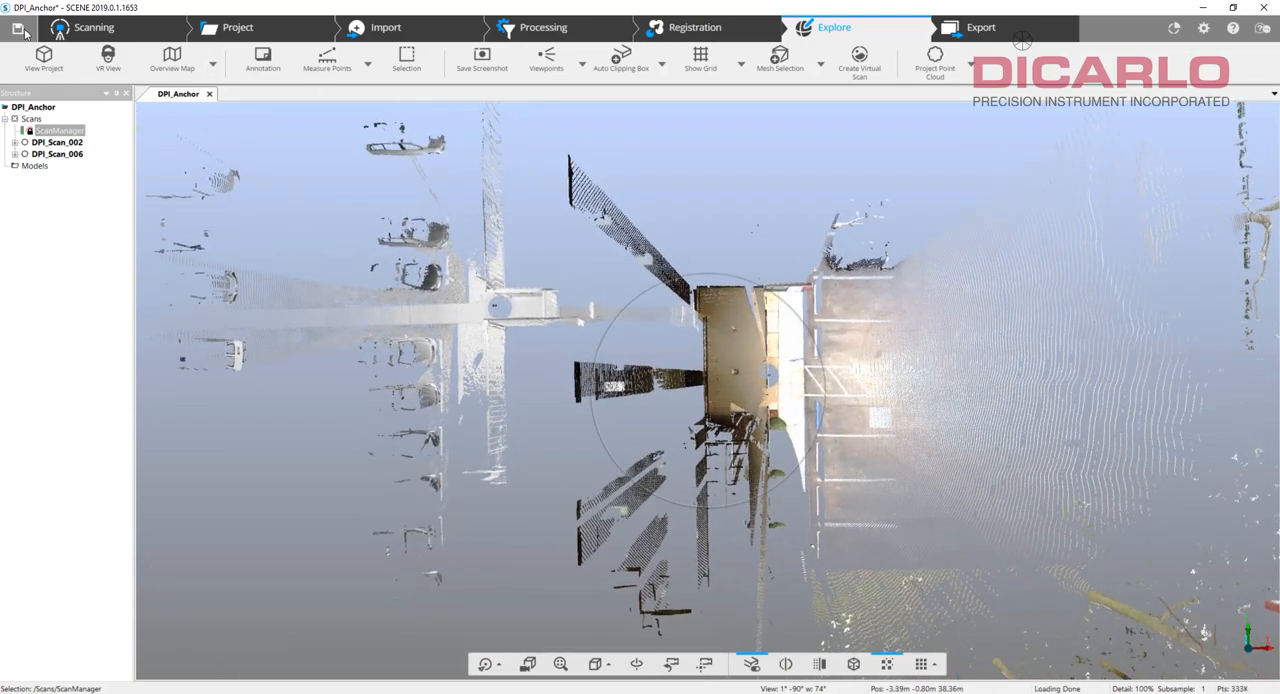
Save the DPI_Anchor project by sharing its changes with a comment.
{"action": "left_click", "coordinate": [25, 32]}
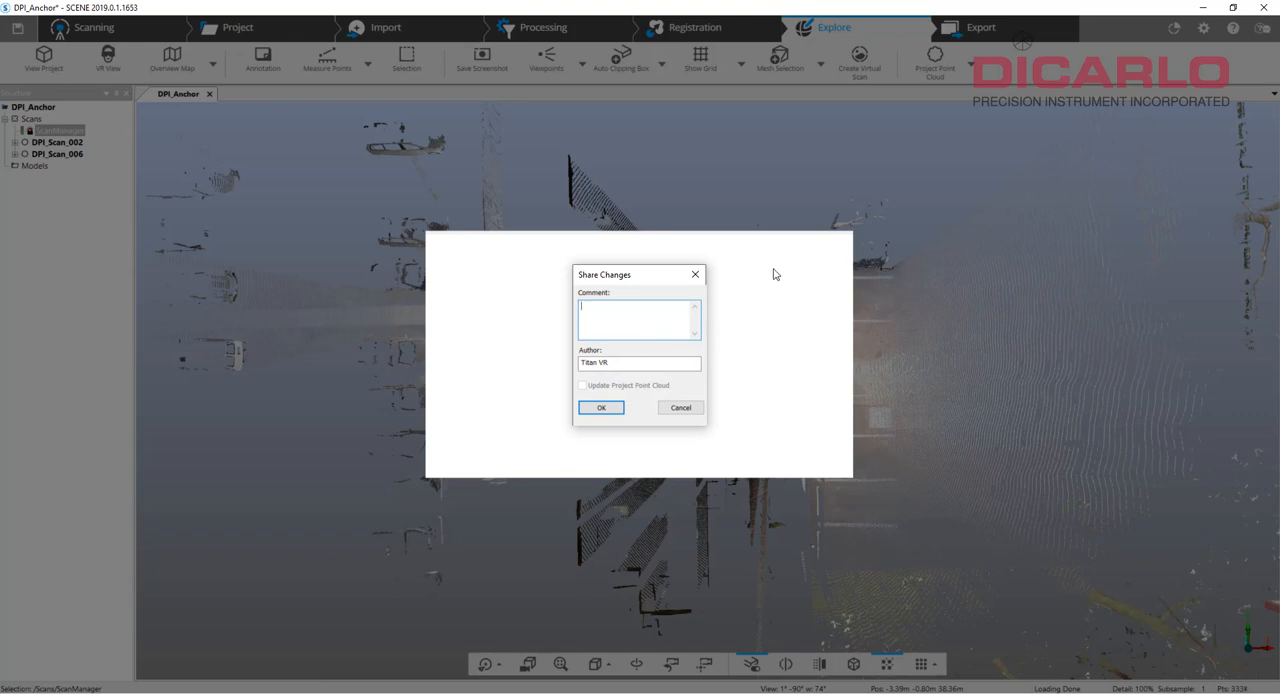
{"action": "type", "text": "created and locked anchor scans"}
{"action": "key", "text": "Return"}
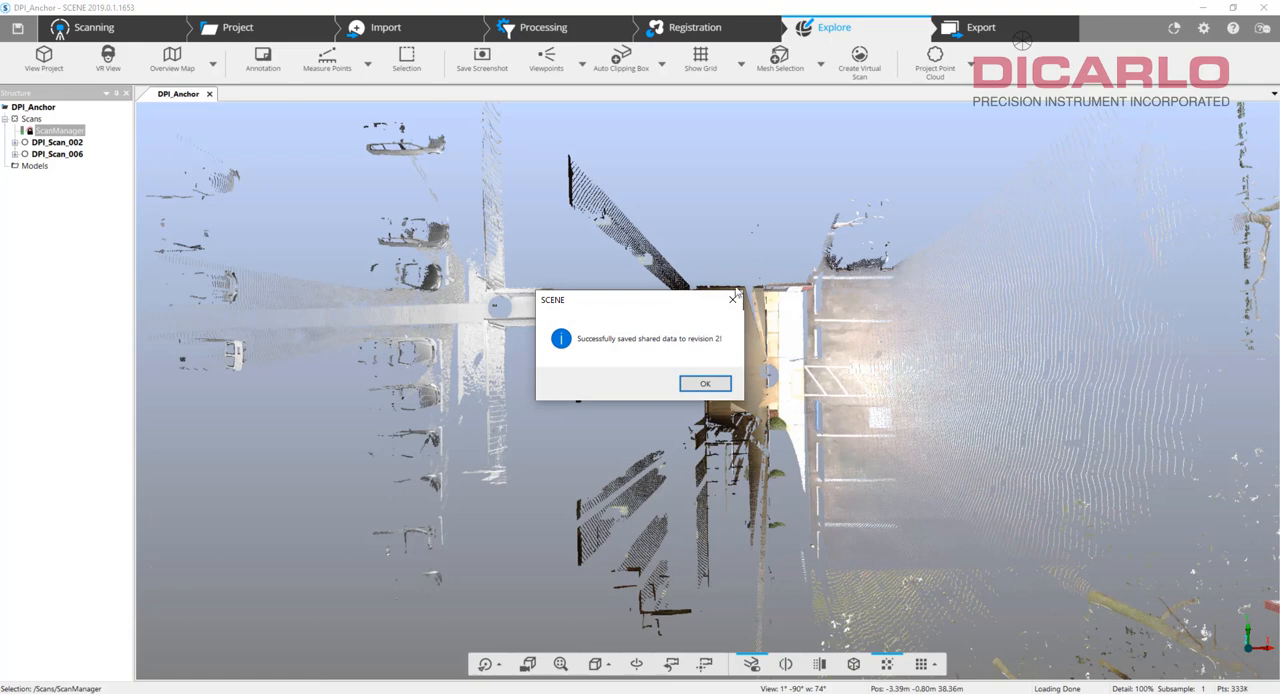
{"action": "left_click", "coordinate": [705, 384]}
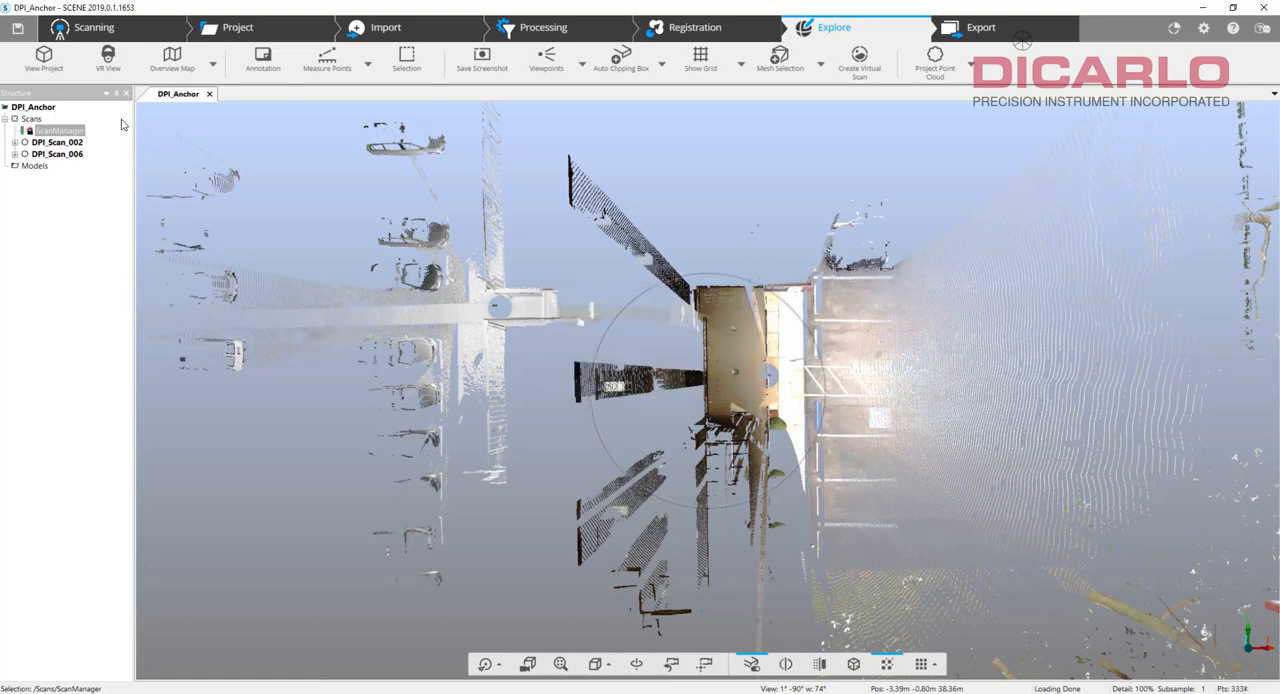
Rename the Scans cluster as Anchor.
{"action": "left_click", "coordinate": [31, 119]}
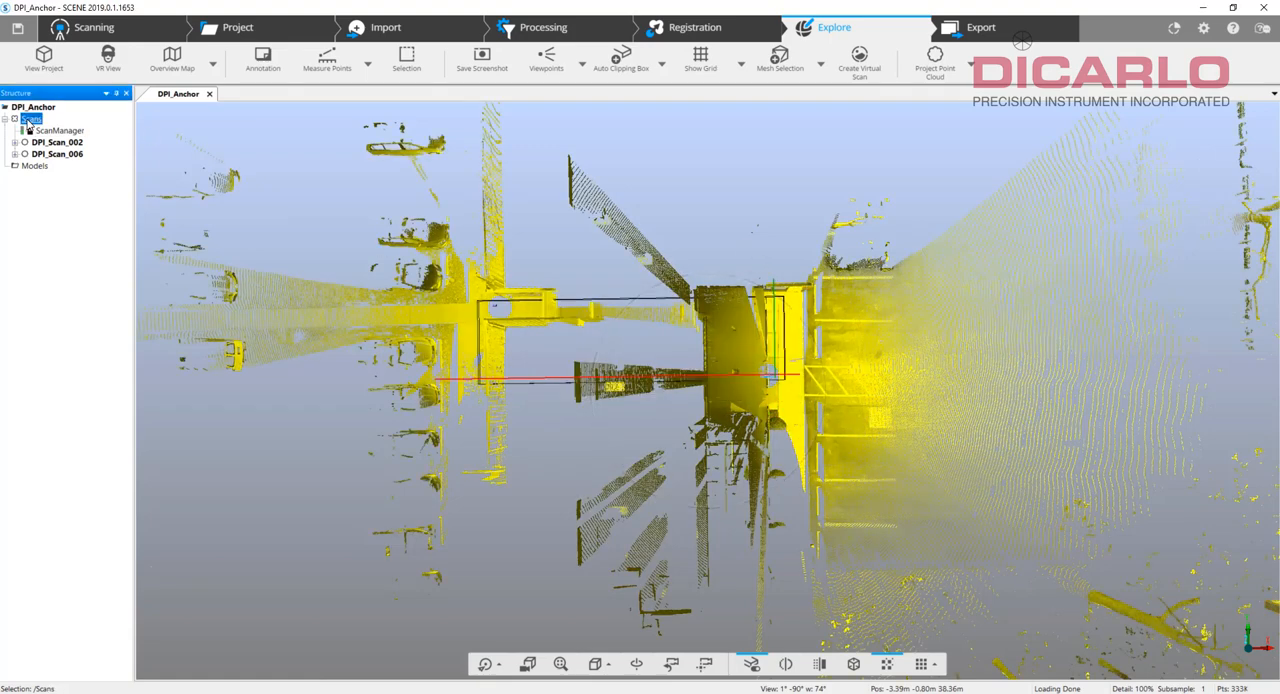
{"action": "right_click", "coordinate": [28, 123]}
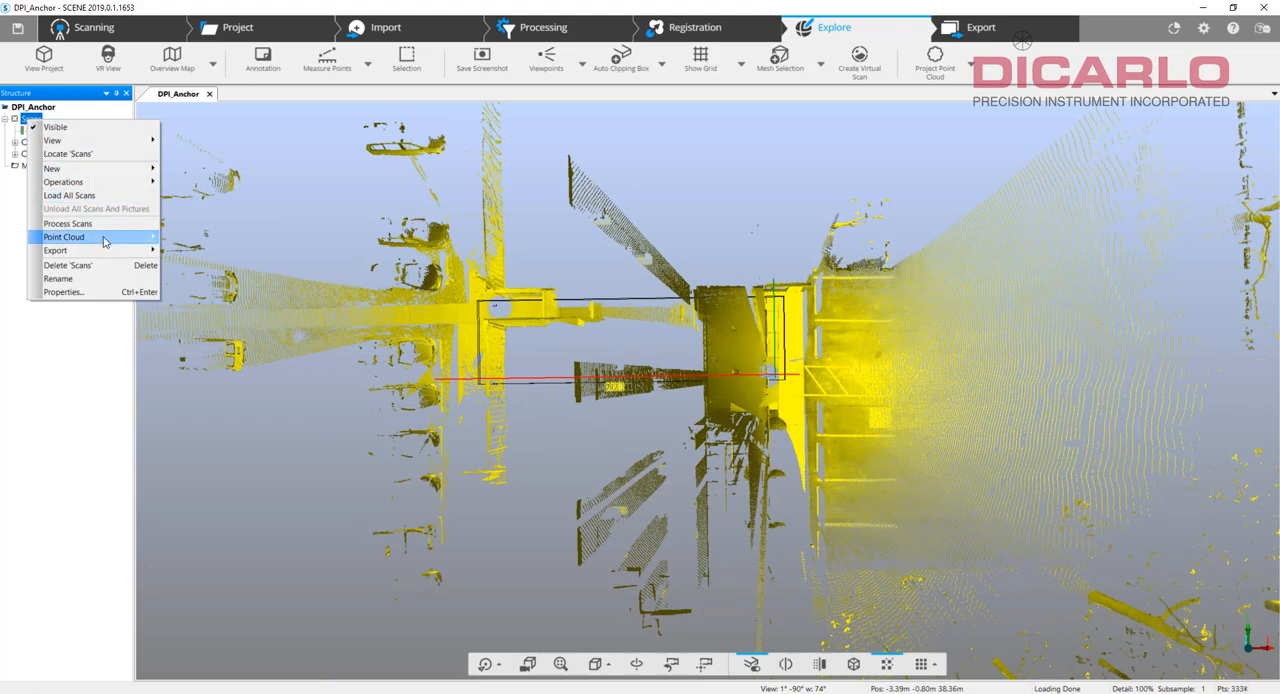
{"action": "left_click", "coordinate": [100, 280]}
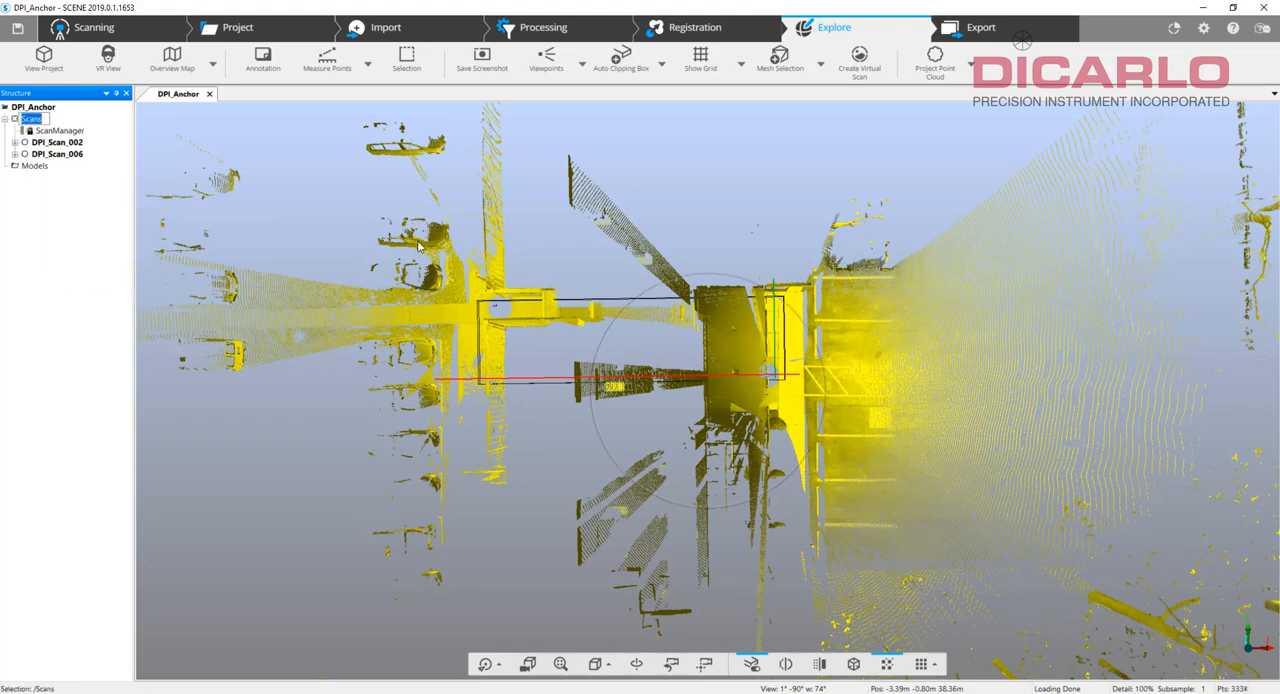
{"action": "type", "text": "Acn"}
{"action": "key", "text": "BackSpace"}
{"action": "key", "text": "Return"}
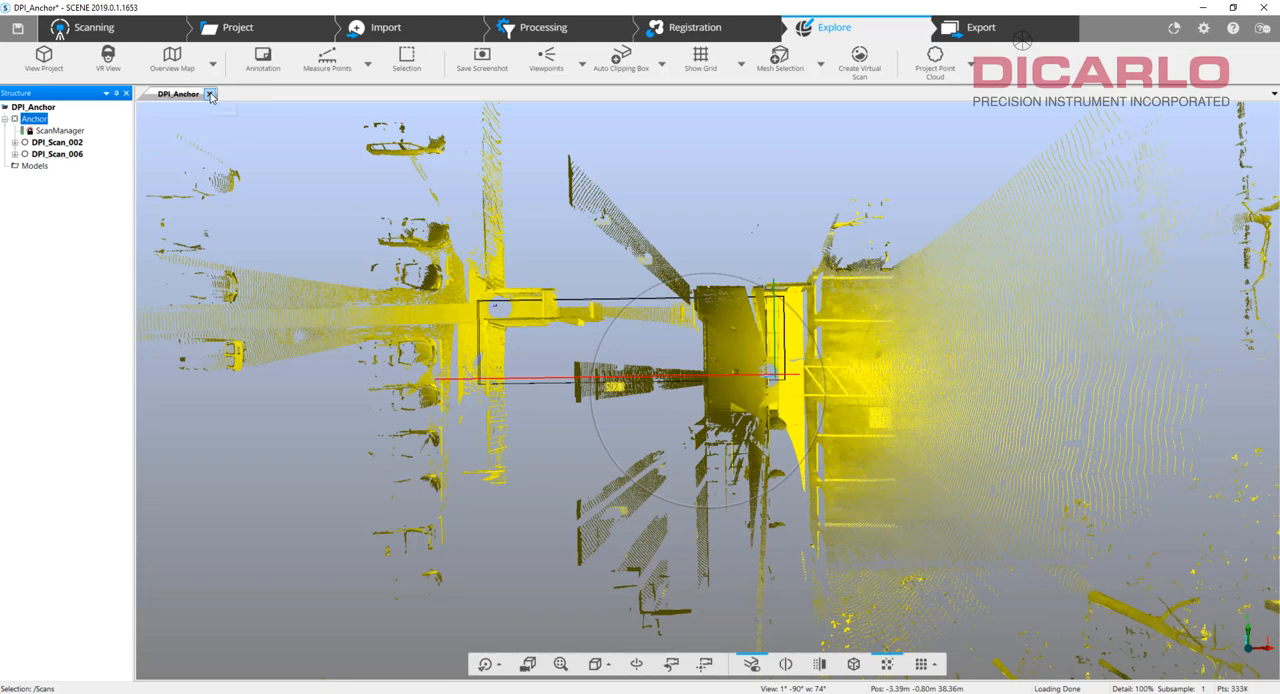
Designate the Anchor cluster as a reference cluster in its folder properties.
{"action": "left_click_drag", "start_coordinate": [970, 450], "coordinate": [957, 292]}
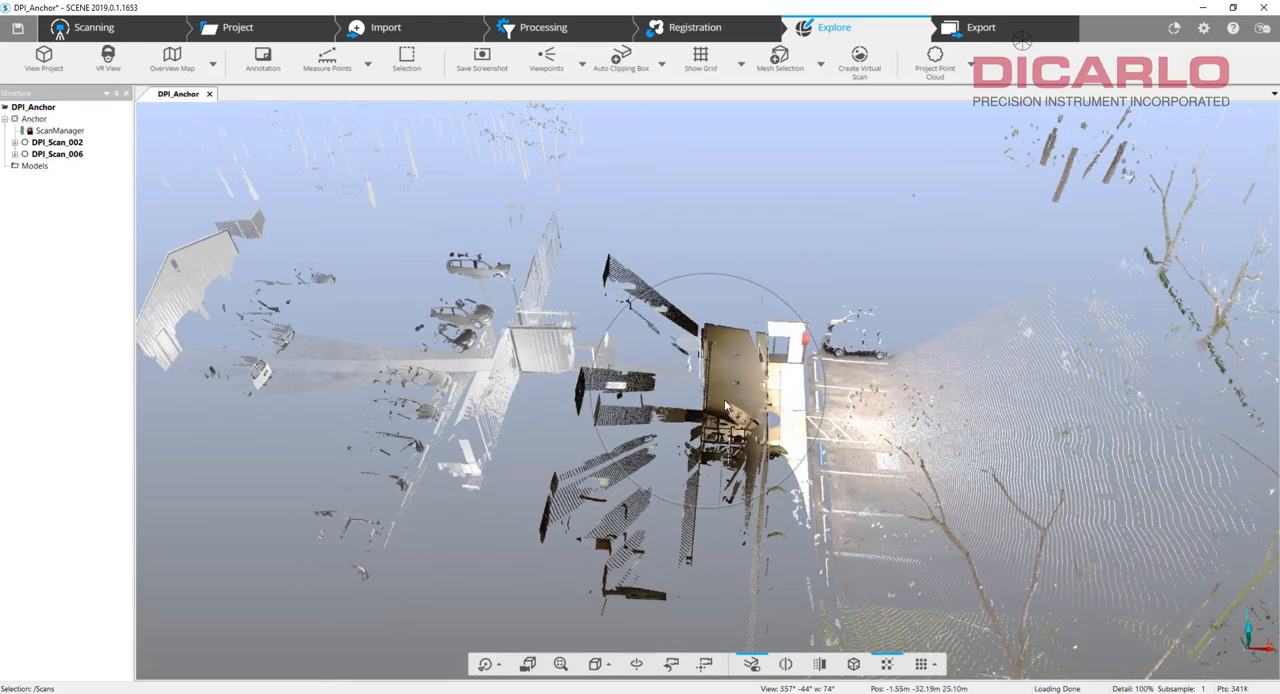
{"action": "right_click", "coordinate": [31, 120]}
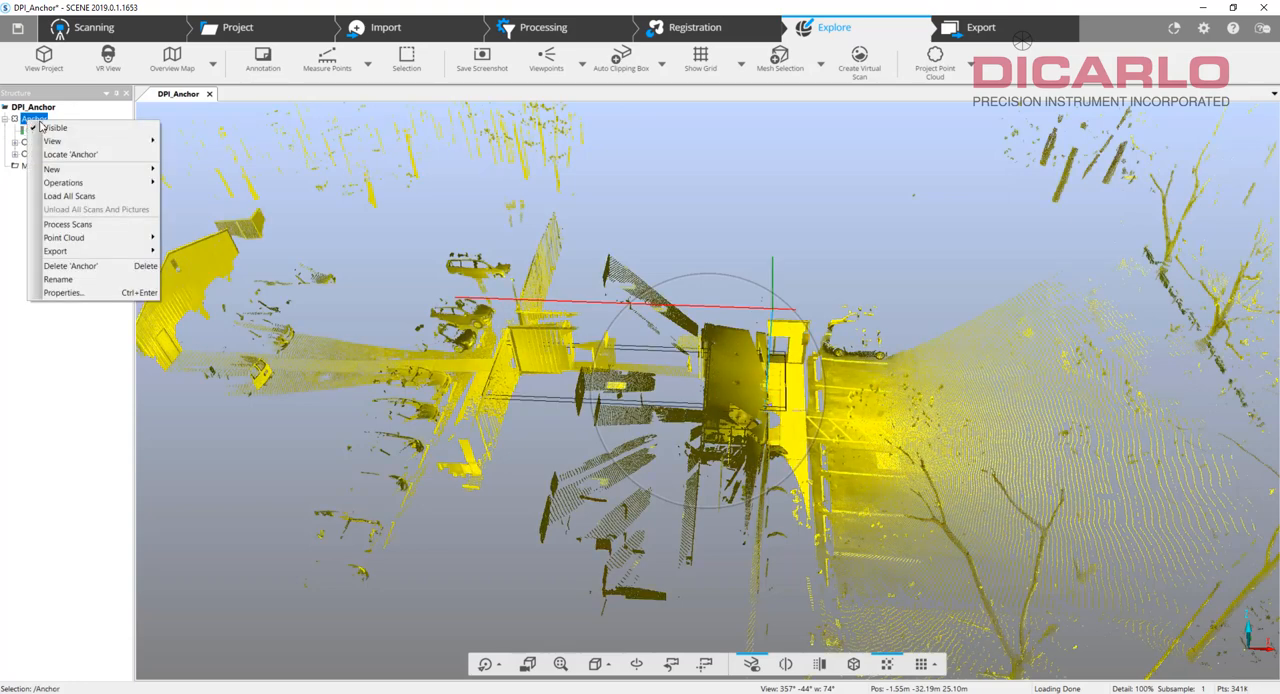
{"action": "left_click", "coordinate": [62, 292]}
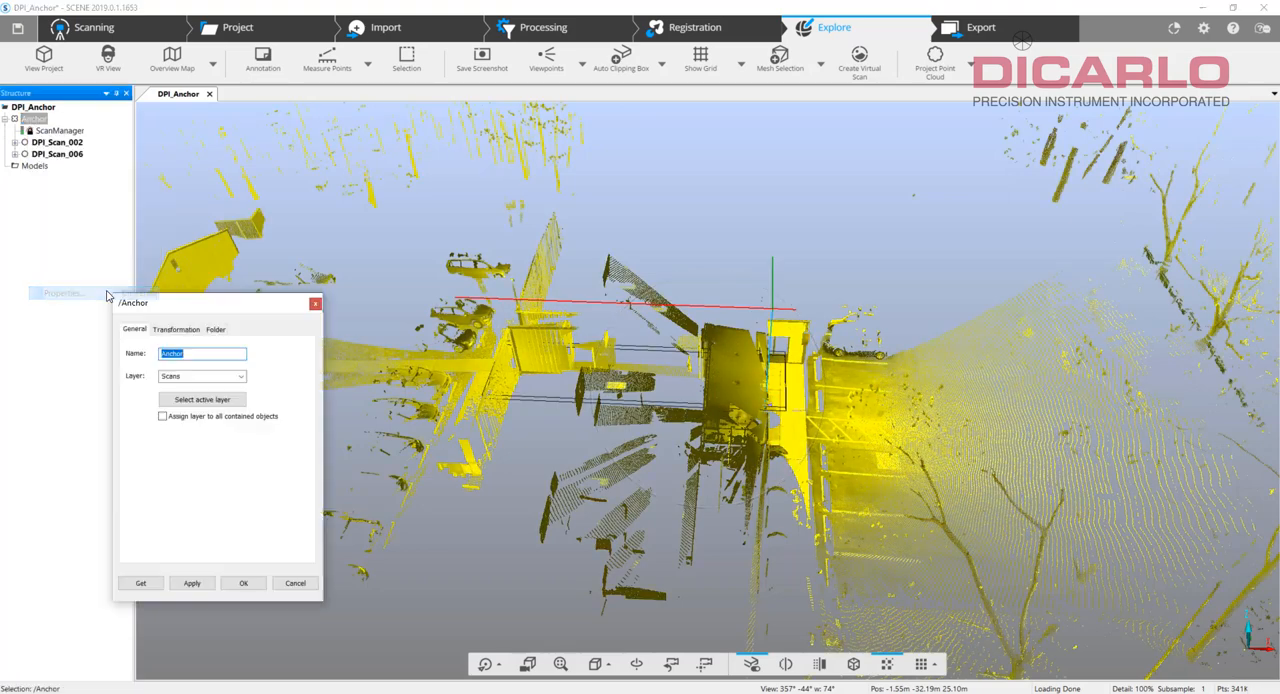
{"action": "left_click", "coordinate": [215, 329]}
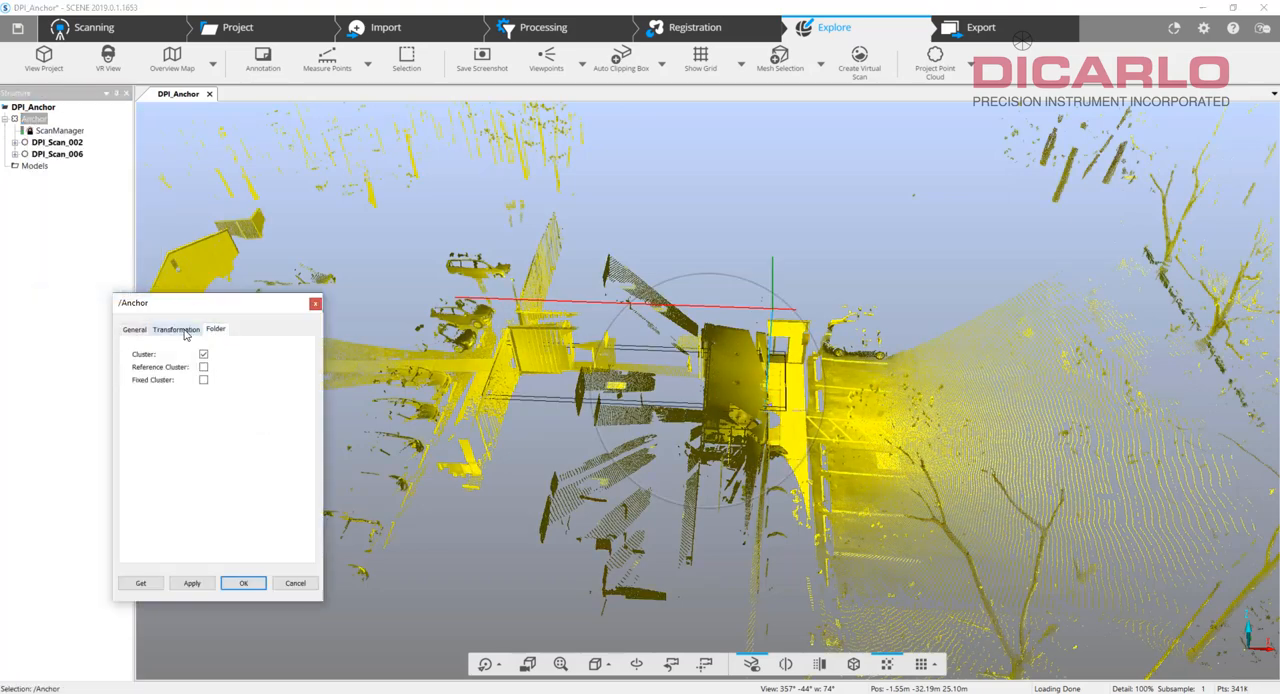
{"action": "left_click", "coordinate": [204, 367]}
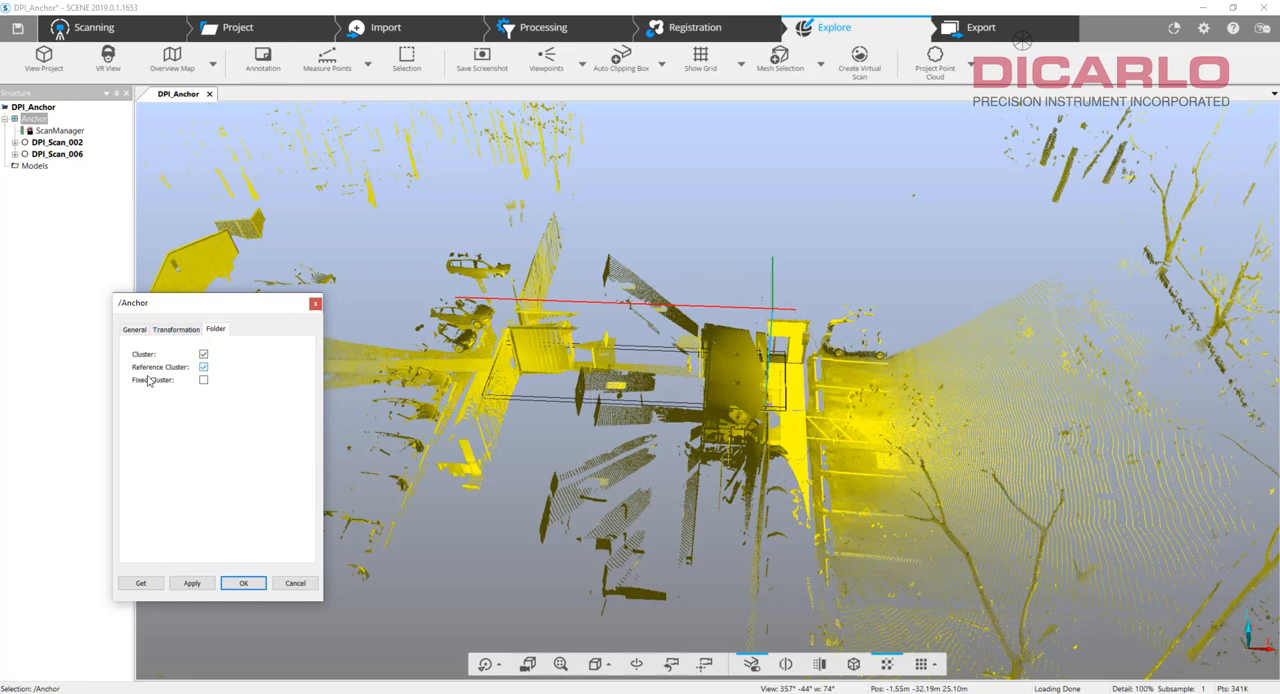
{"action": "left_click", "coordinate": [243, 583]}
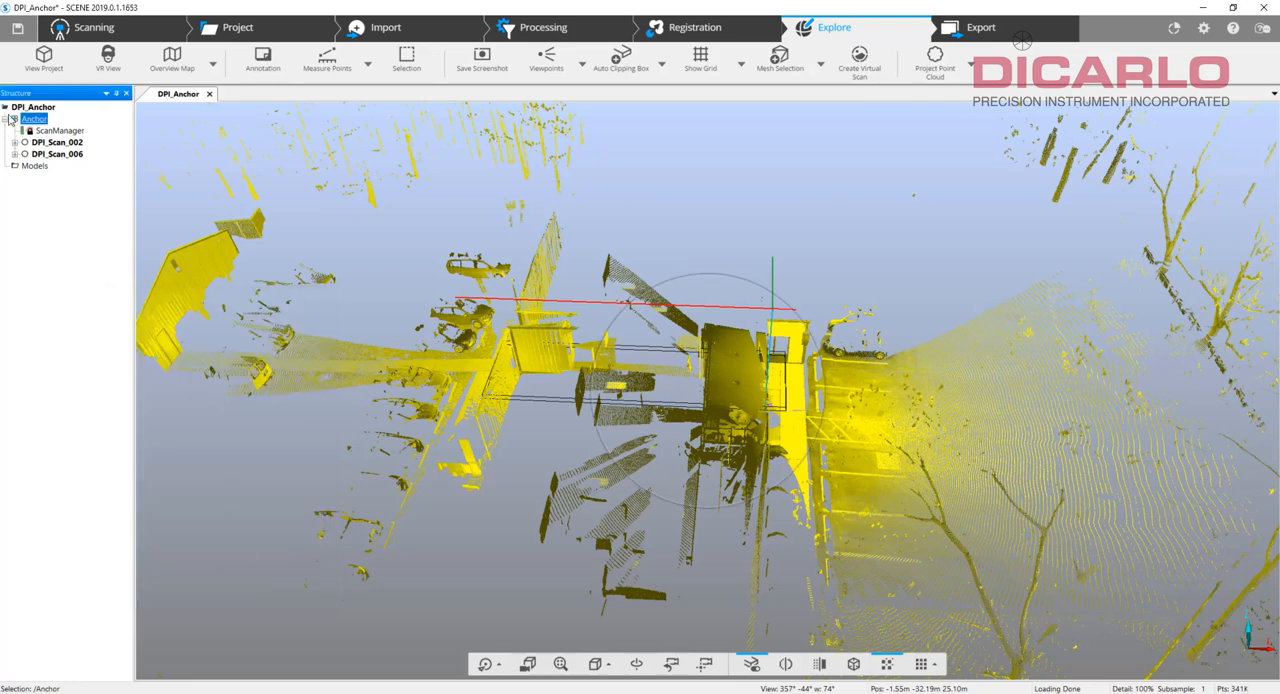
Import the DPI_outside_N scan project from the FARO\DPI_outside_N folder on drive C into DPI_Anchor.
{"action": "left_click", "coordinate": [1029, 306]}
{"action": "left_click_drag", "start_coordinate": [971, 300], "coordinate": [970, 545]}
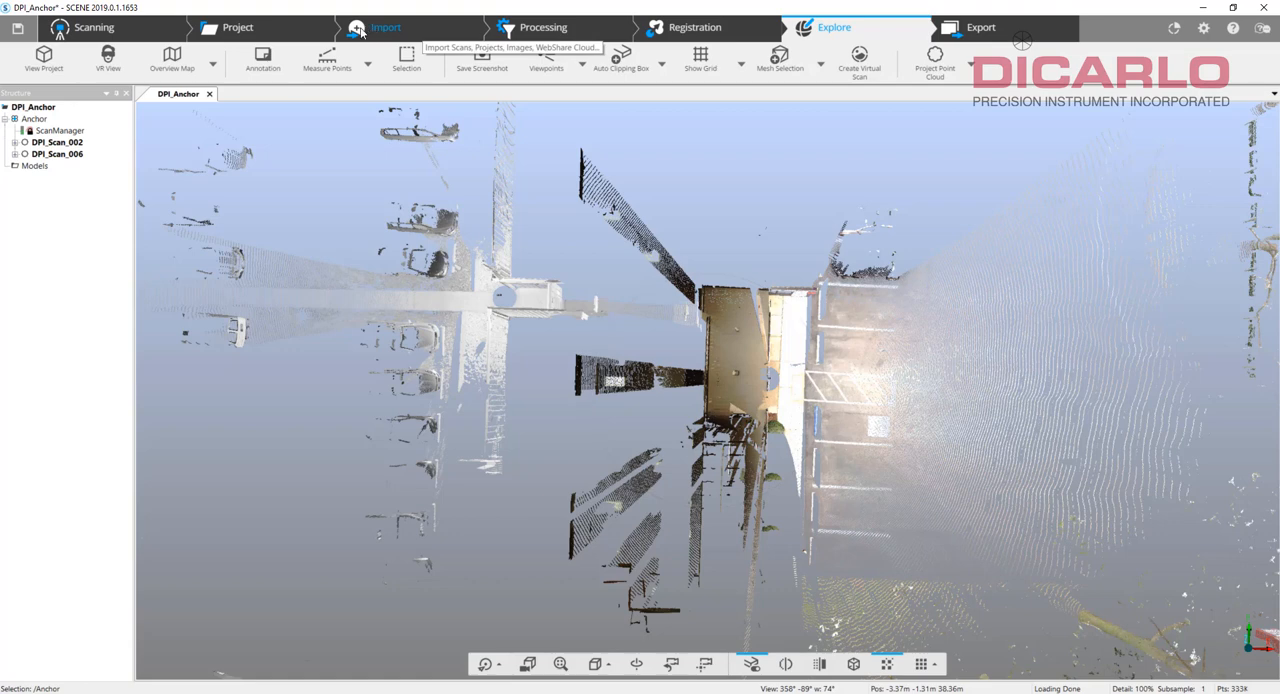
{"action": "left_click", "coordinate": [382, 32]}
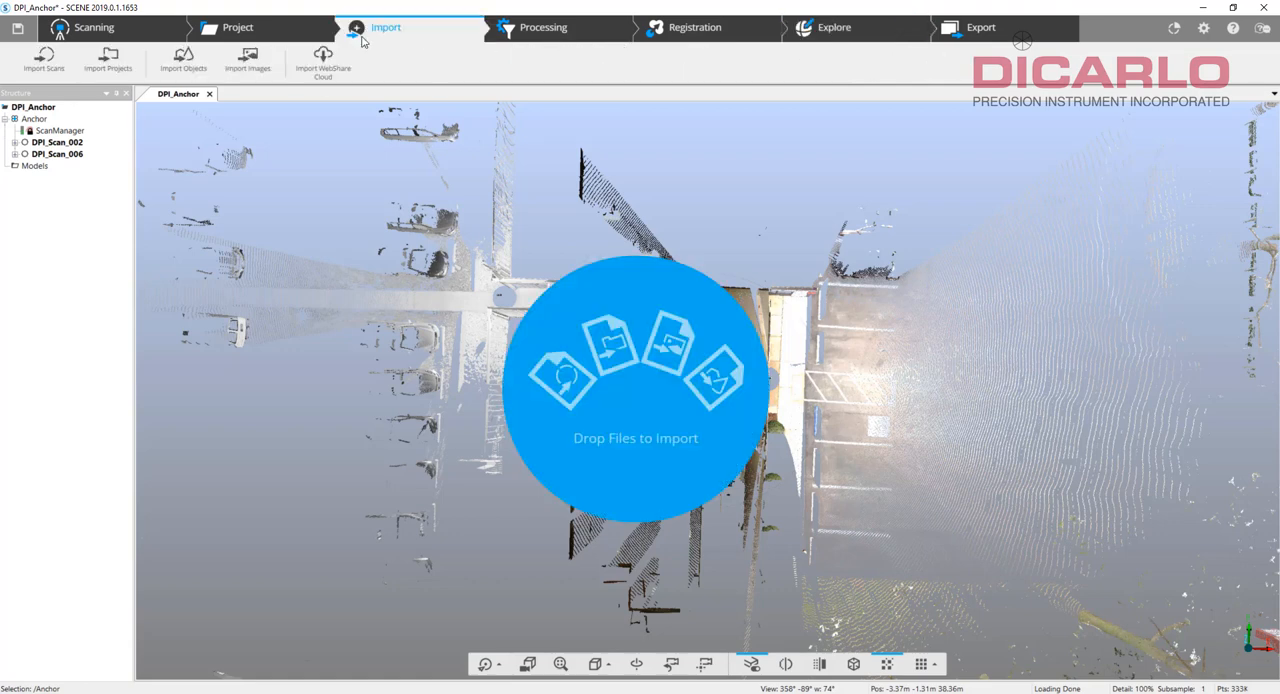
{"action": "left_click", "coordinate": [110, 60]}
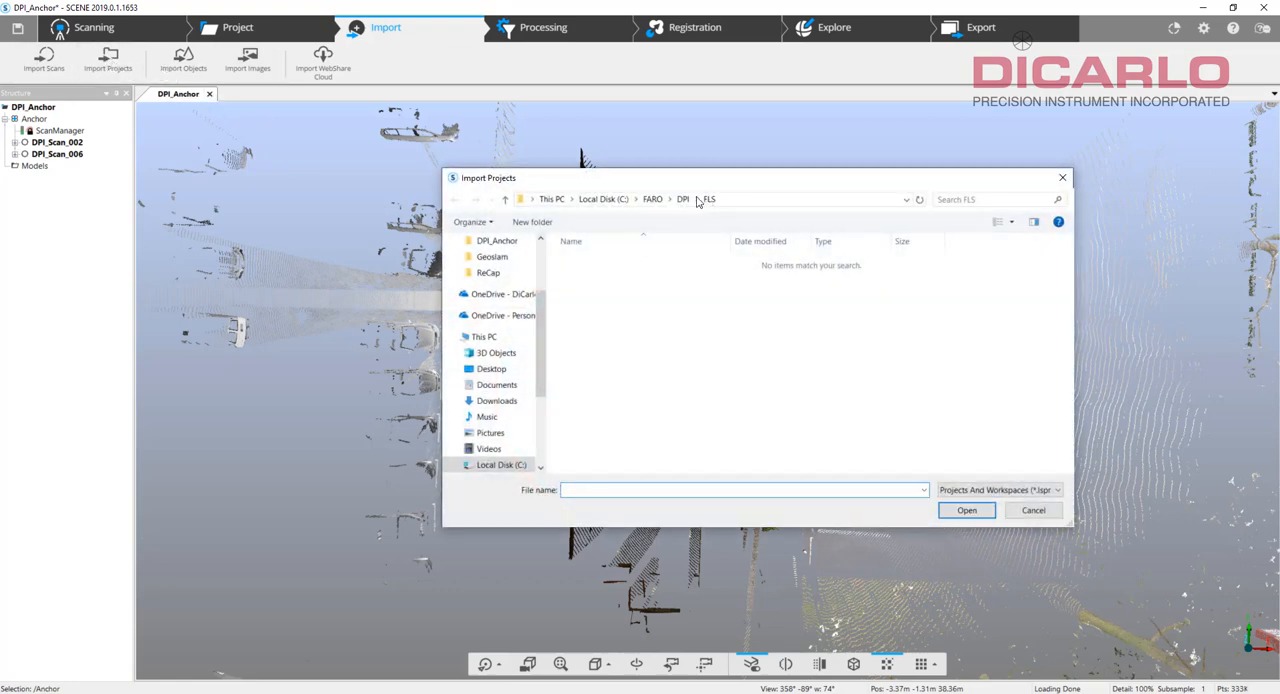
{"action": "left_click", "coordinate": [653, 199]}
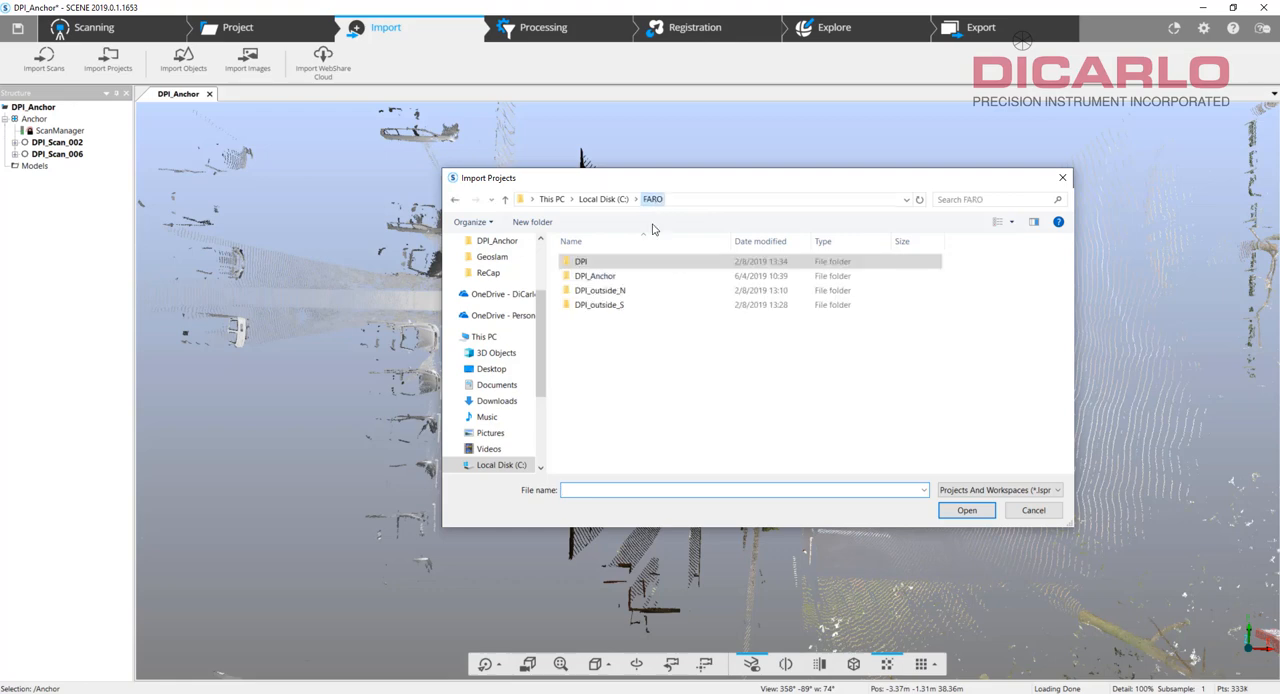
{"action": "double_click", "coordinate": [624, 291]}
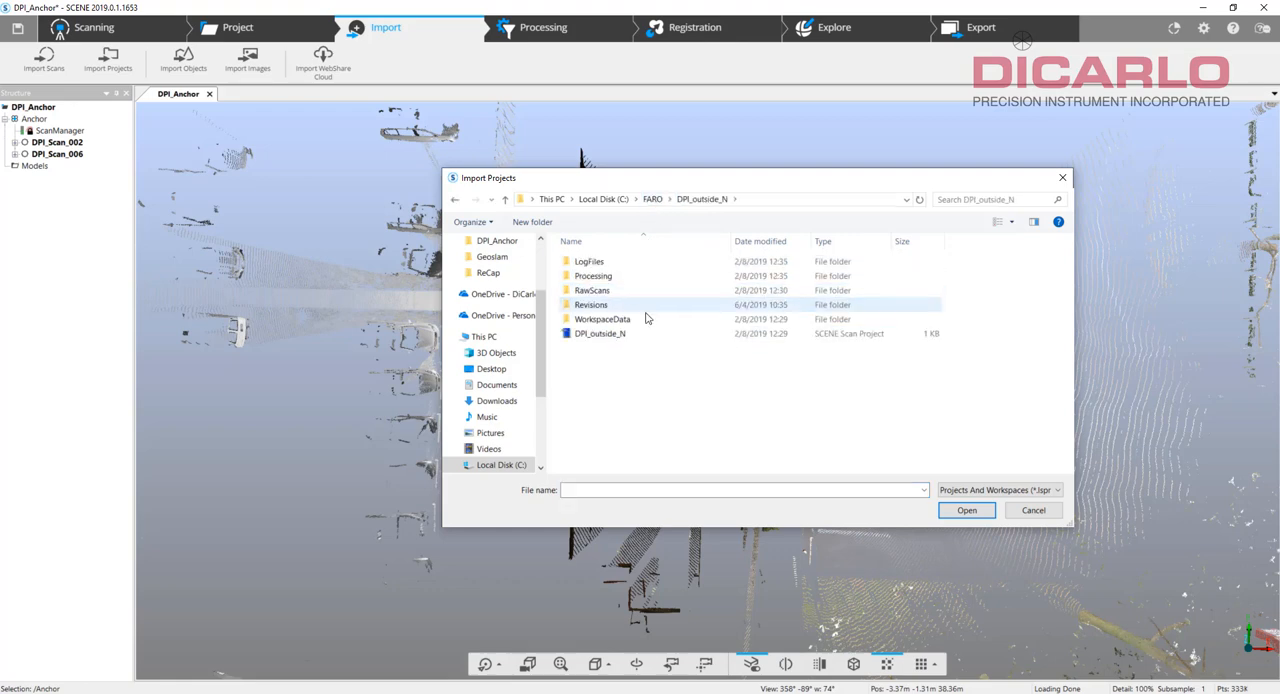
{"action": "left_click", "coordinate": [632, 334]}
{"action": "left_click", "coordinate": [962, 512]}
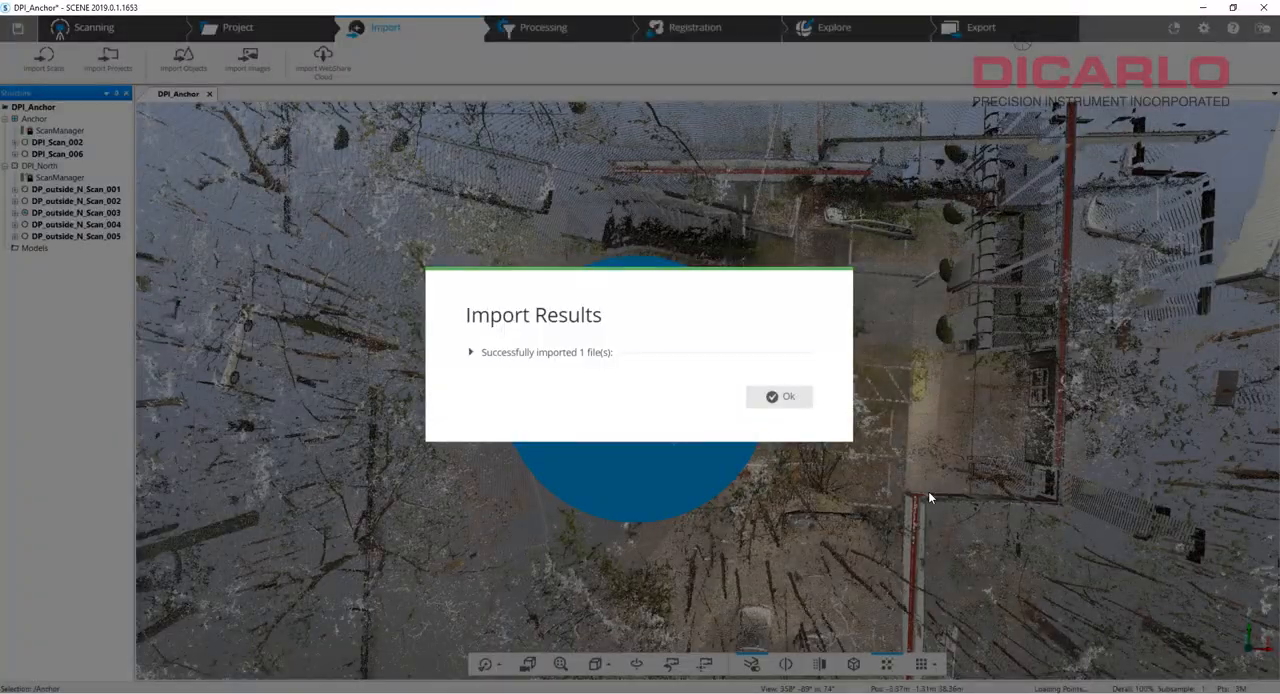
{"action": "left_click", "coordinate": [784, 396]}
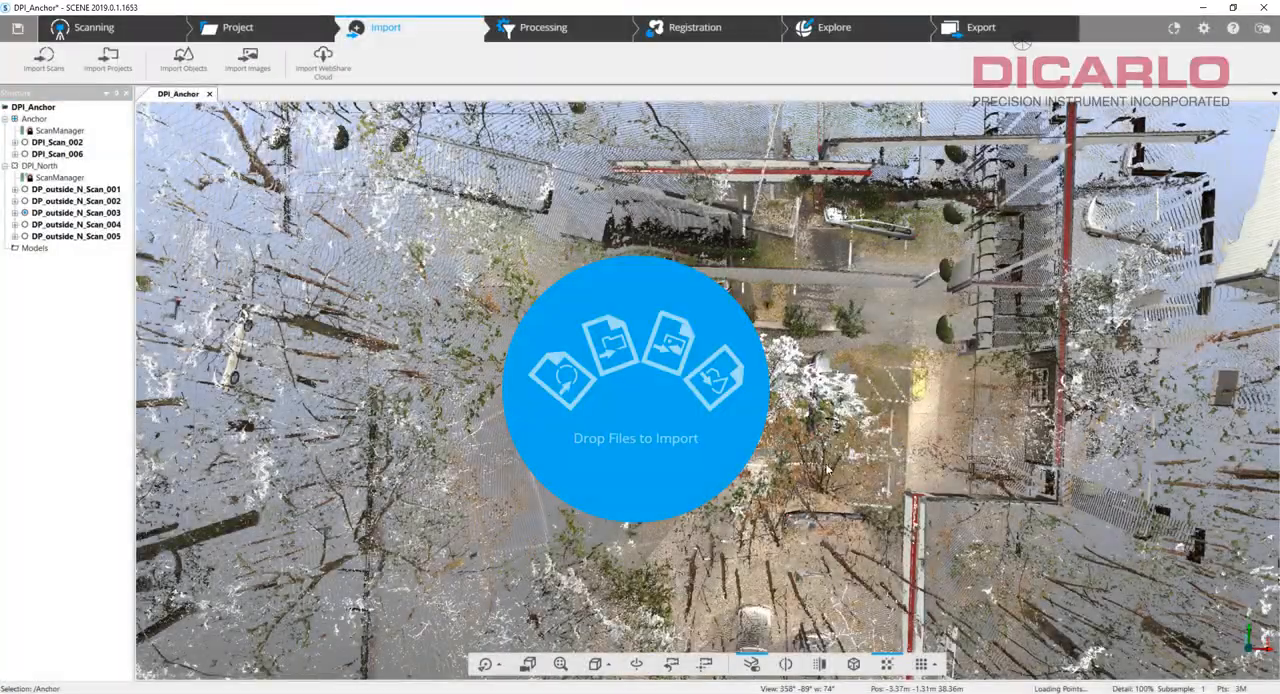
Open the whole project in a new 3D view and examine where the Anchor cluster sits relative to the DPI_North scans.
{"action": "left_click_drag", "start_coordinate": [894, 511], "coordinate": [918, 328]}
{"action": "left_click", "coordinate": [836, 28]}
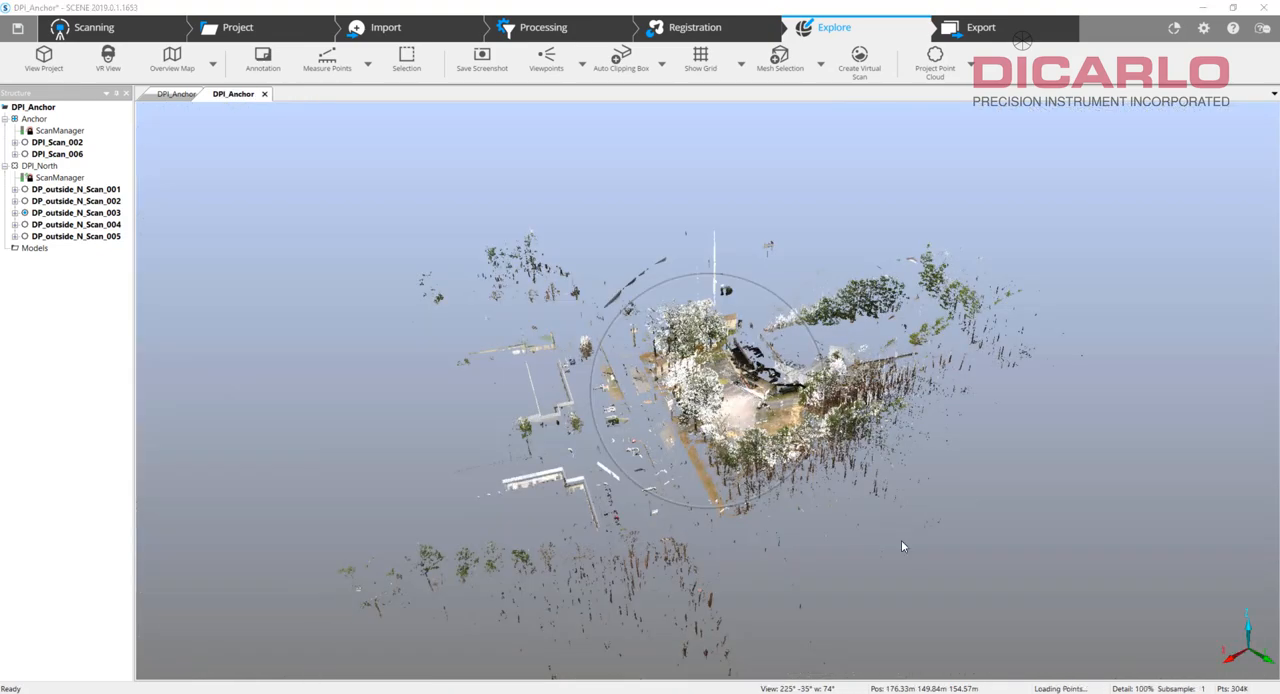
{"action": "left_click_drag", "start_coordinate": [901, 546], "coordinate": [540, 523]}
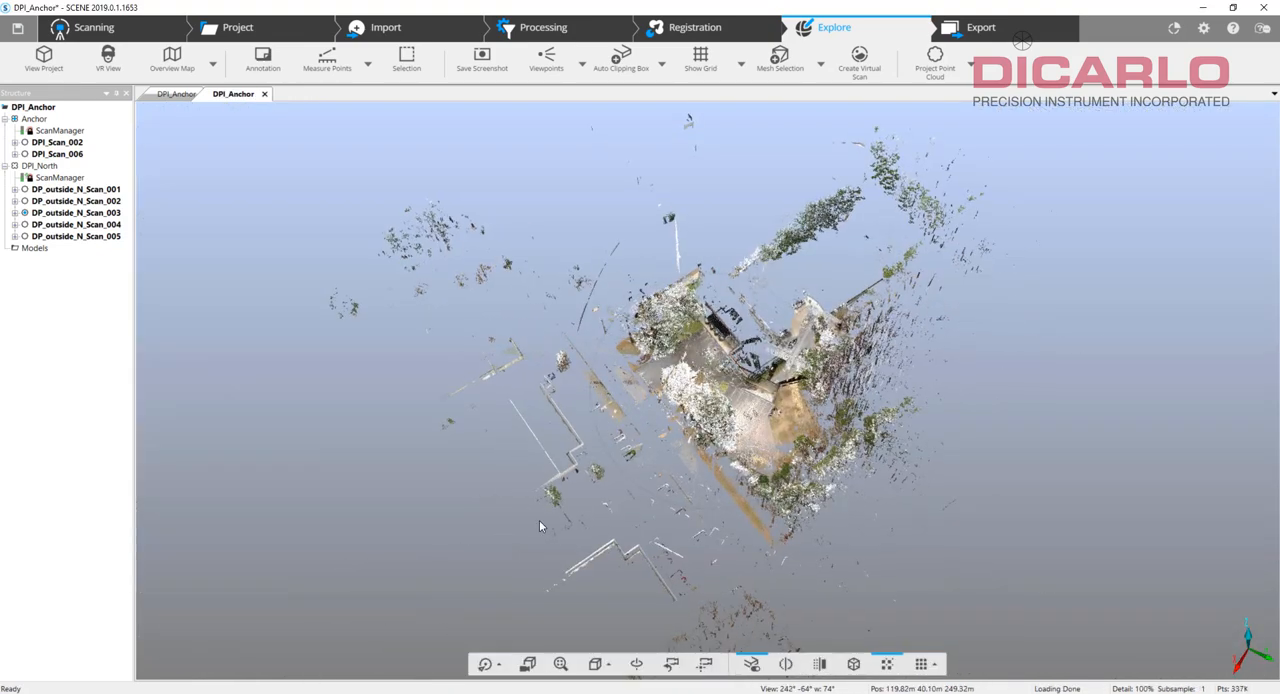
{"action": "left_click", "coordinate": [34, 118]}
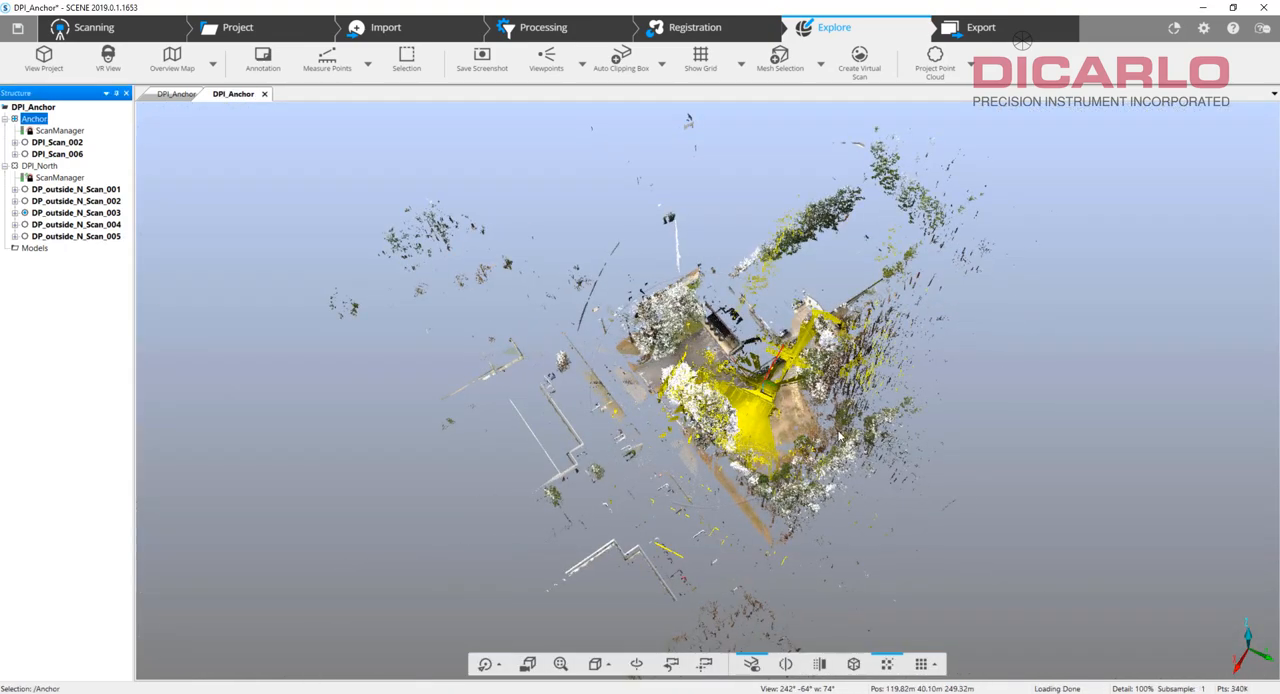
{"action": "left_click_drag", "start_coordinate": [1026, 538], "coordinate": [753, 296]}
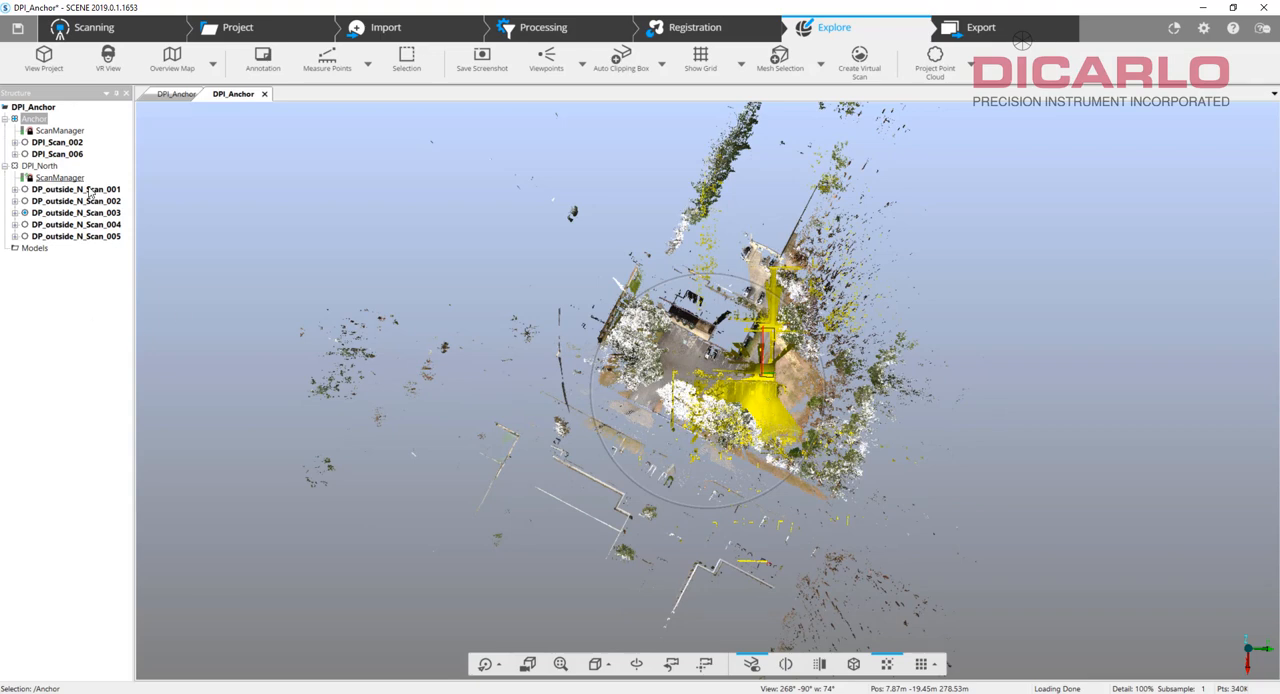
{"action": "left_click", "coordinate": [1060, 411]}
{"action": "left_click_drag", "start_coordinate": [1060, 411], "coordinate": [935, 440]}
Collapse the DPI_North and Anchor clusters and create a project-level cluster named Inherit_Anchor.
{"action": "left_click", "coordinate": [5, 166]}
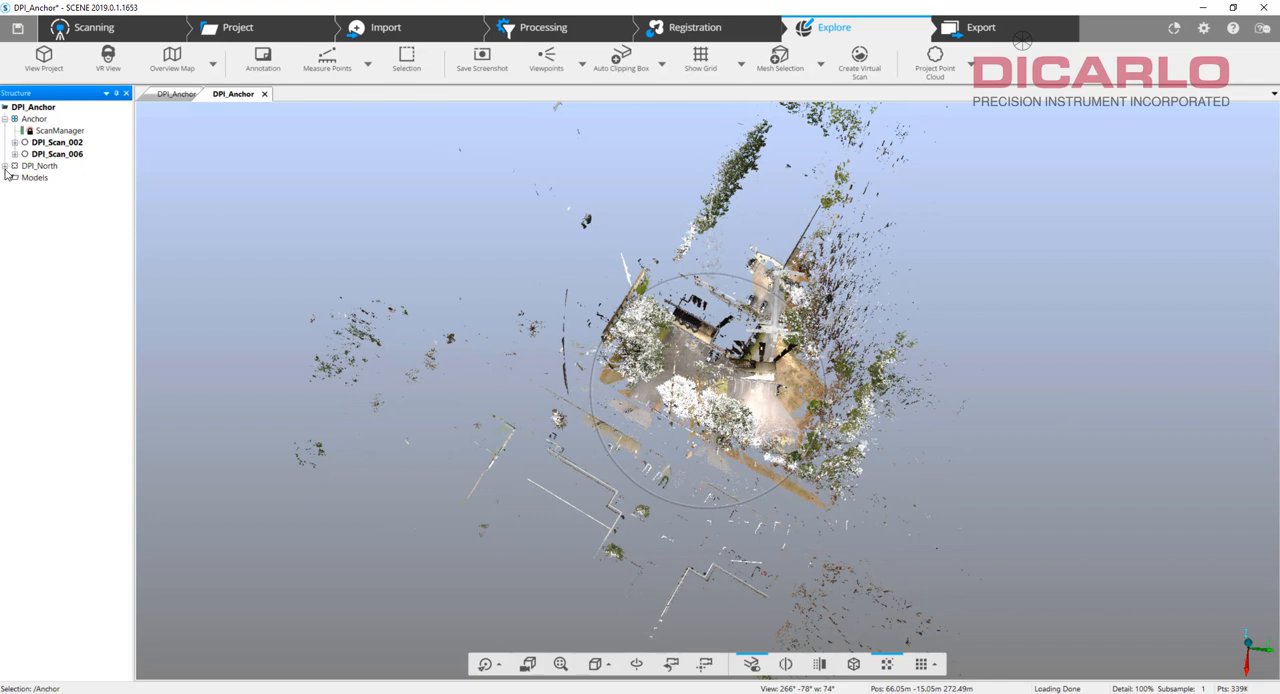
{"action": "left_click", "coordinate": [5, 119]}
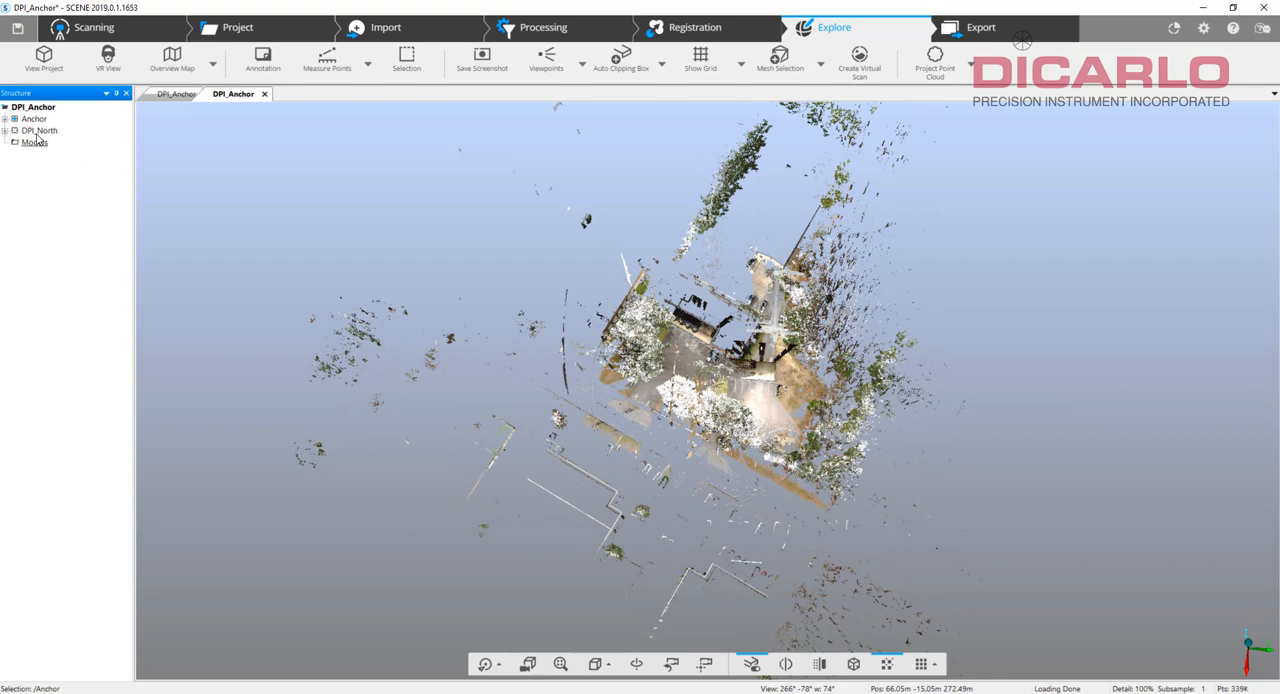
{"action": "right_click", "coordinate": [29, 105]}
{"action": "mouse_move", "coordinate": [122, 112]}
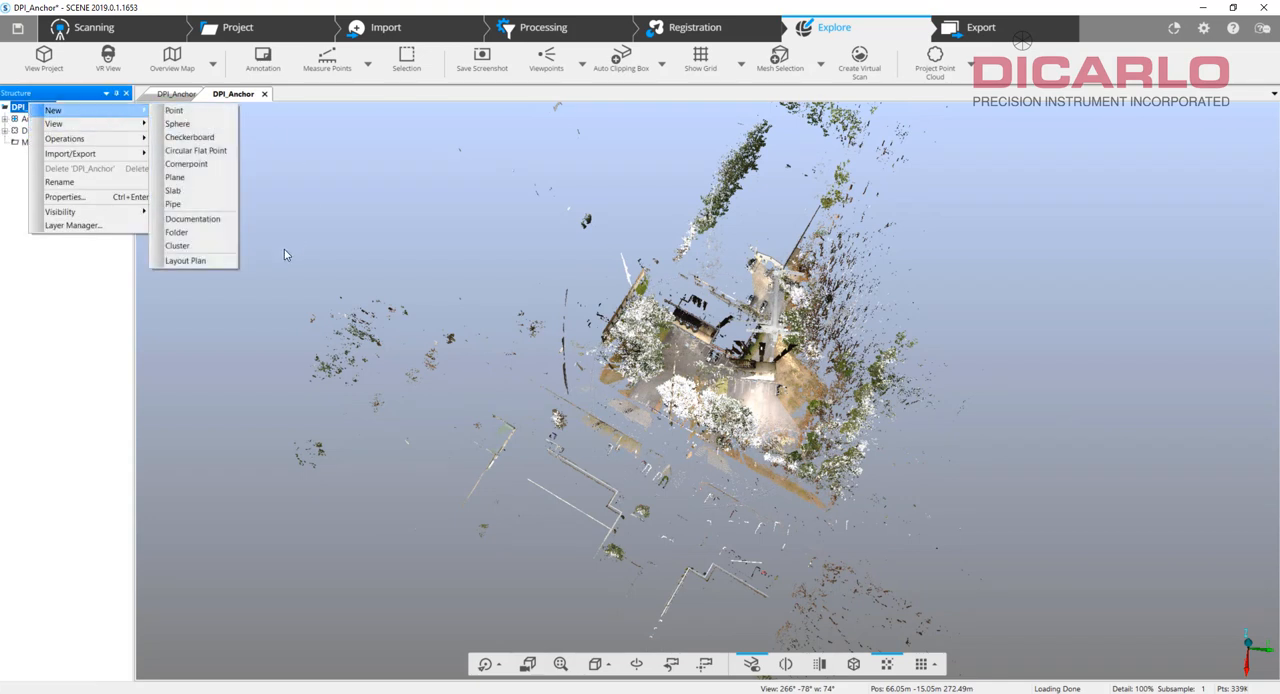
{"action": "left_click", "coordinate": [193, 248]}
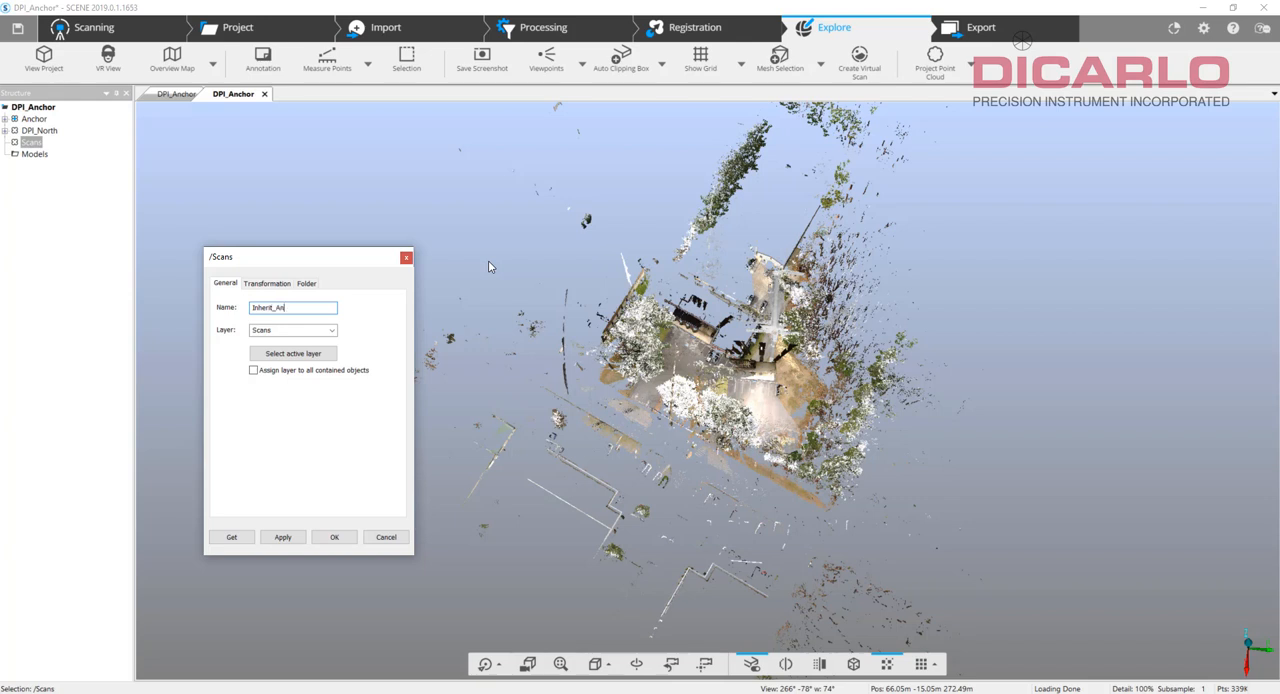
{"action": "type", "text": "chor"}
{"action": "key", "text": "Return"}
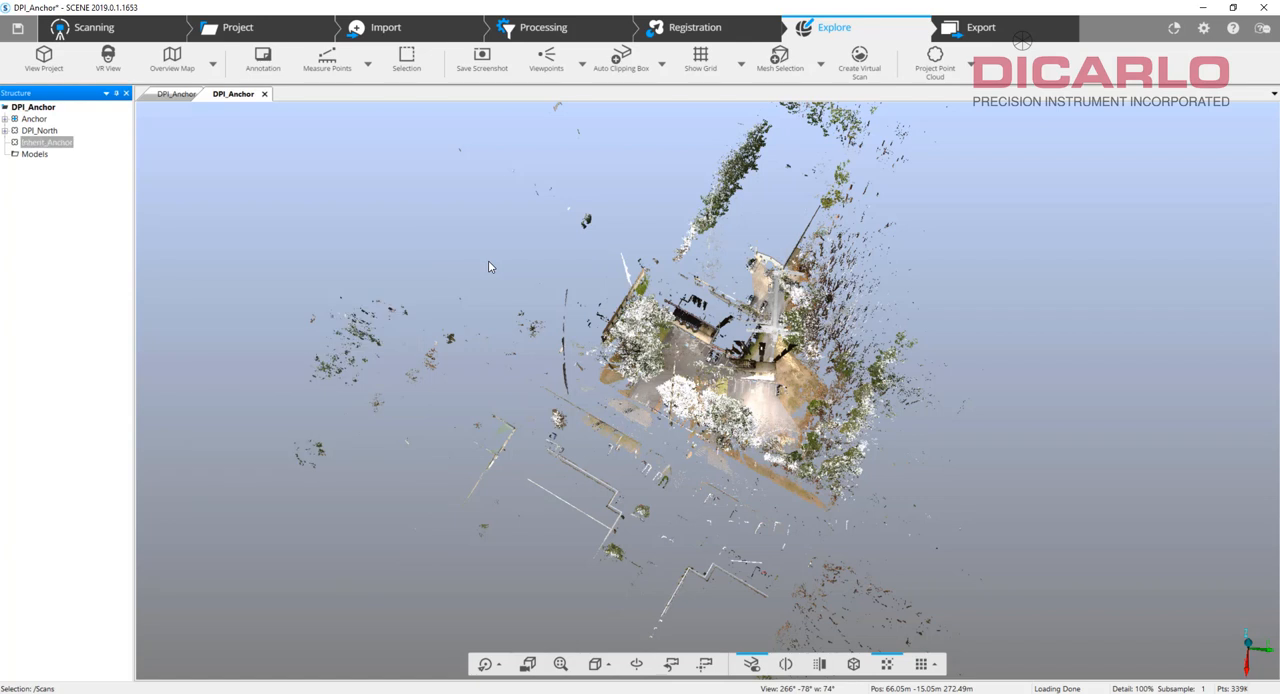
Move the Anchor and DPI_North clusters into Inherit_Anchor and expand it in the project structure.
{"action": "left_click", "coordinate": [34, 119]}
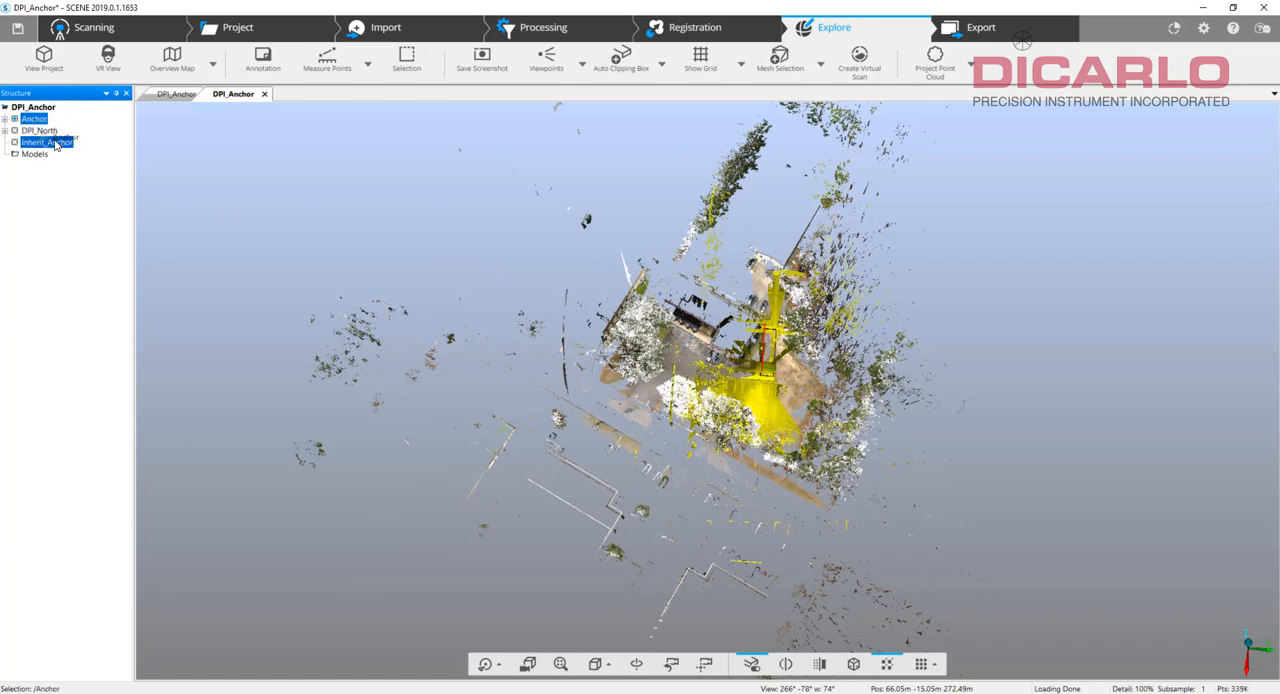
{"action": "left_click_drag", "start_coordinate": [34, 119], "coordinate": [66, 133]}
{"action": "left_click", "coordinate": [5, 119]}
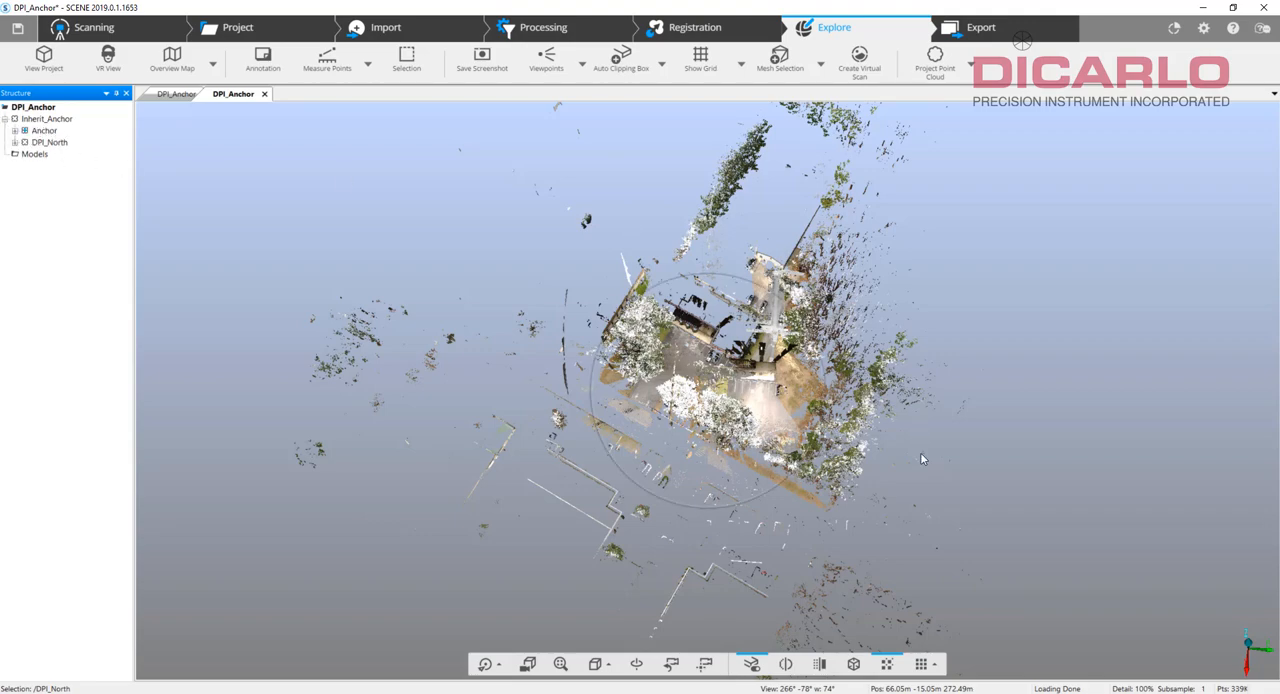
{"action": "left_click_drag", "start_coordinate": [920, 452], "coordinate": [775, 315]}
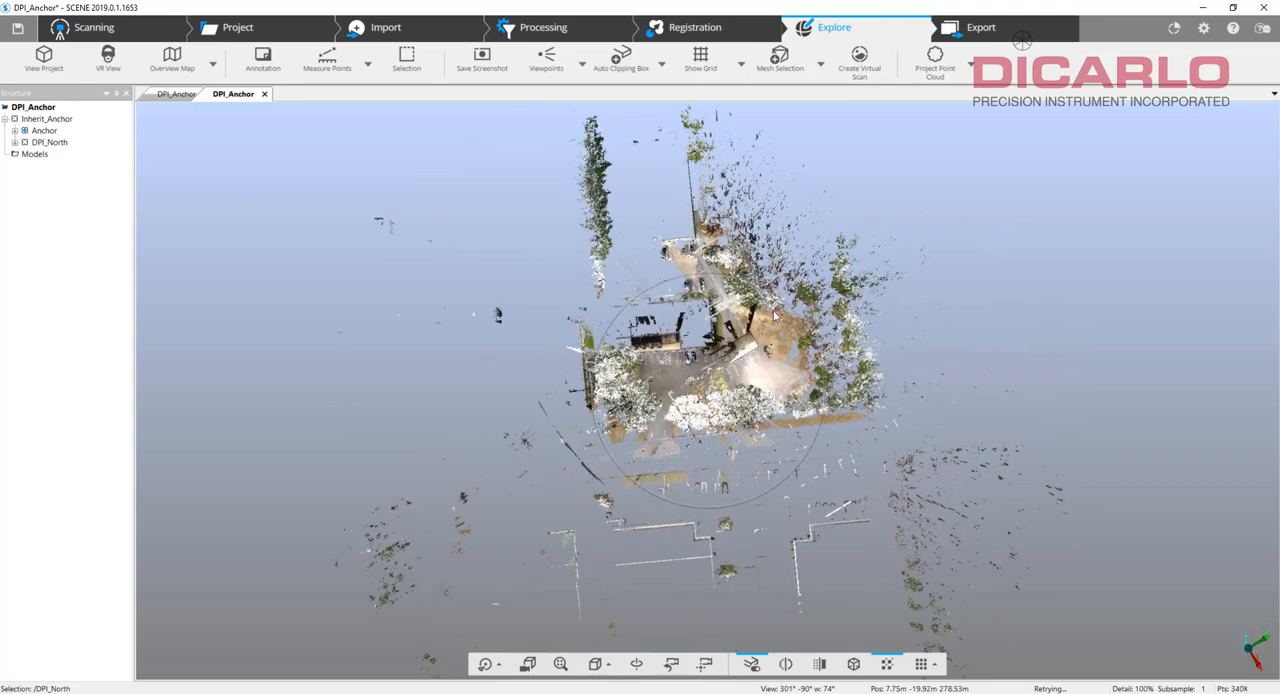
Collapse the Anchor and DPI_North clusters under Inherit_Anchor in the registration overview.
{"action": "left_click", "coordinate": [701, 30]}
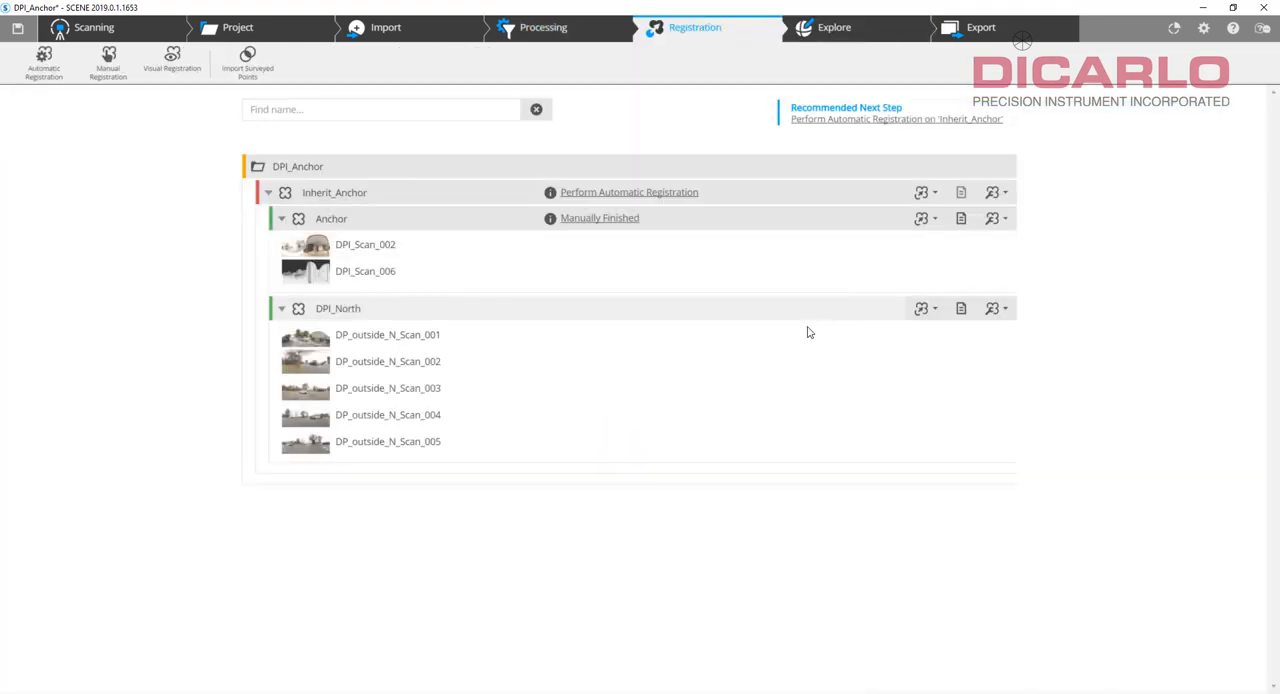
{"action": "left_click", "coordinate": [281, 218]}
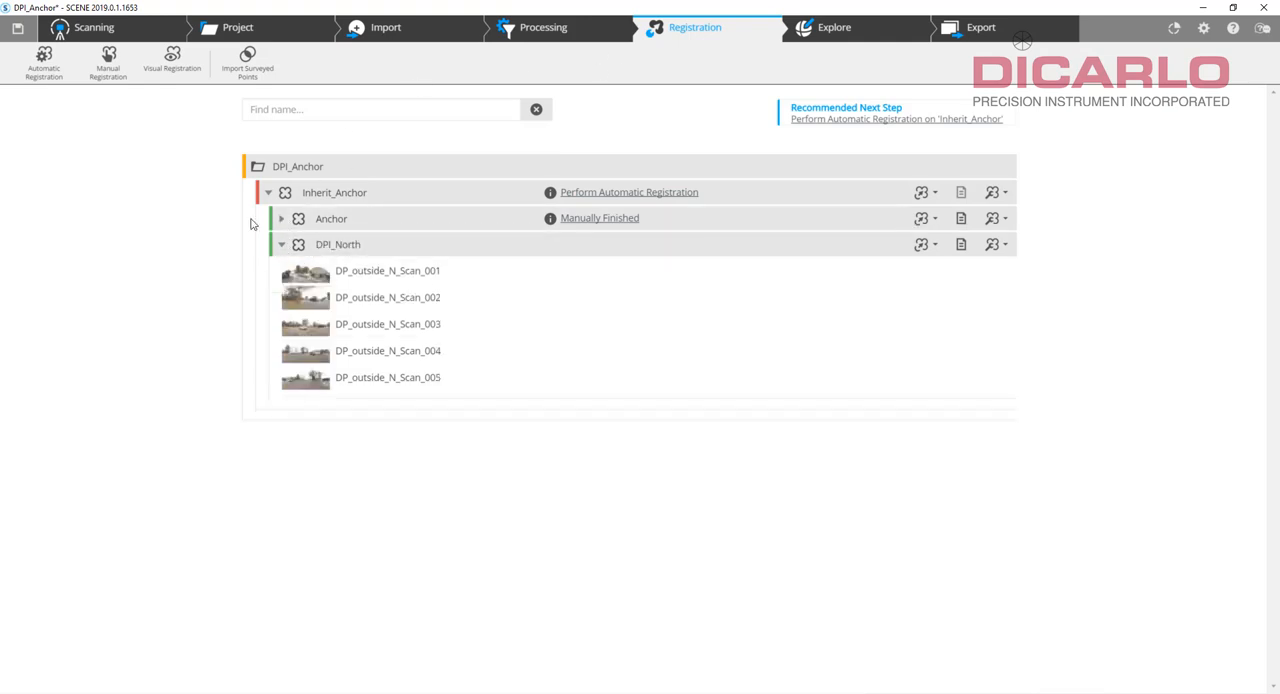
{"action": "left_click", "coordinate": [281, 244]}
Highlight the individual DPI_North scans in the 3D view to examine their coverage, and collapse the cluster again.
{"action": "left_click", "coordinate": [831, 30]}
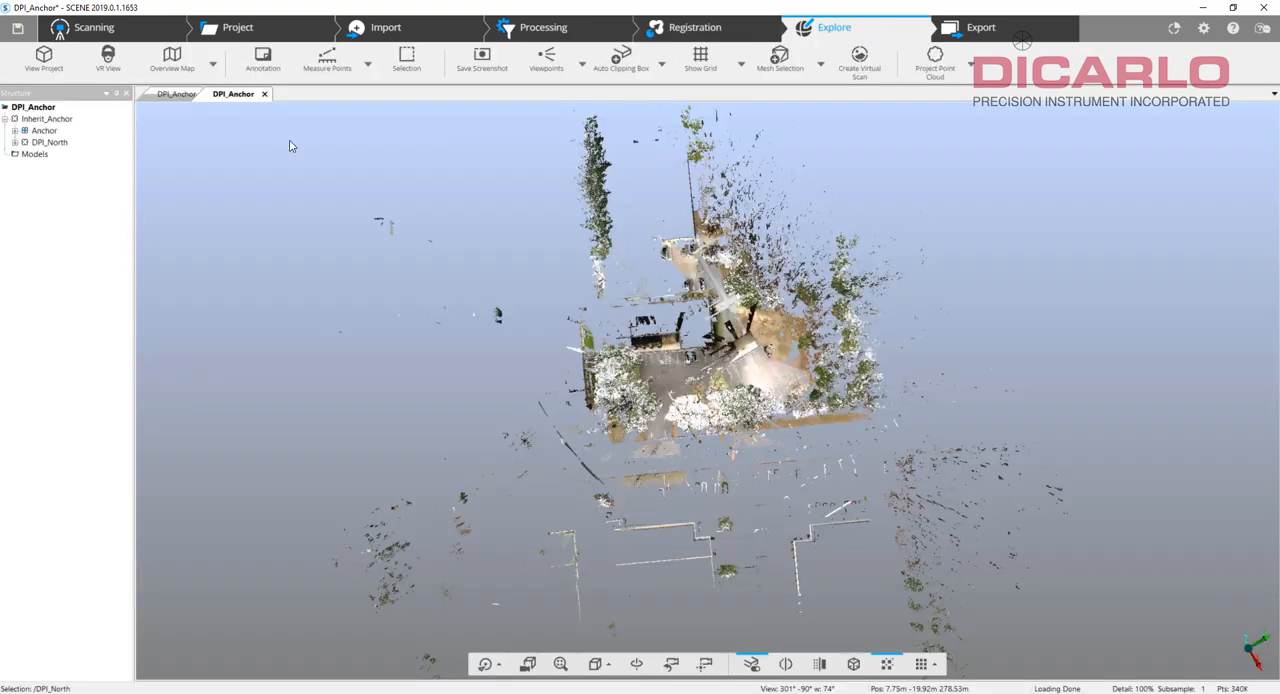
{"action": "double_click", "coordinate": [50, 142]}
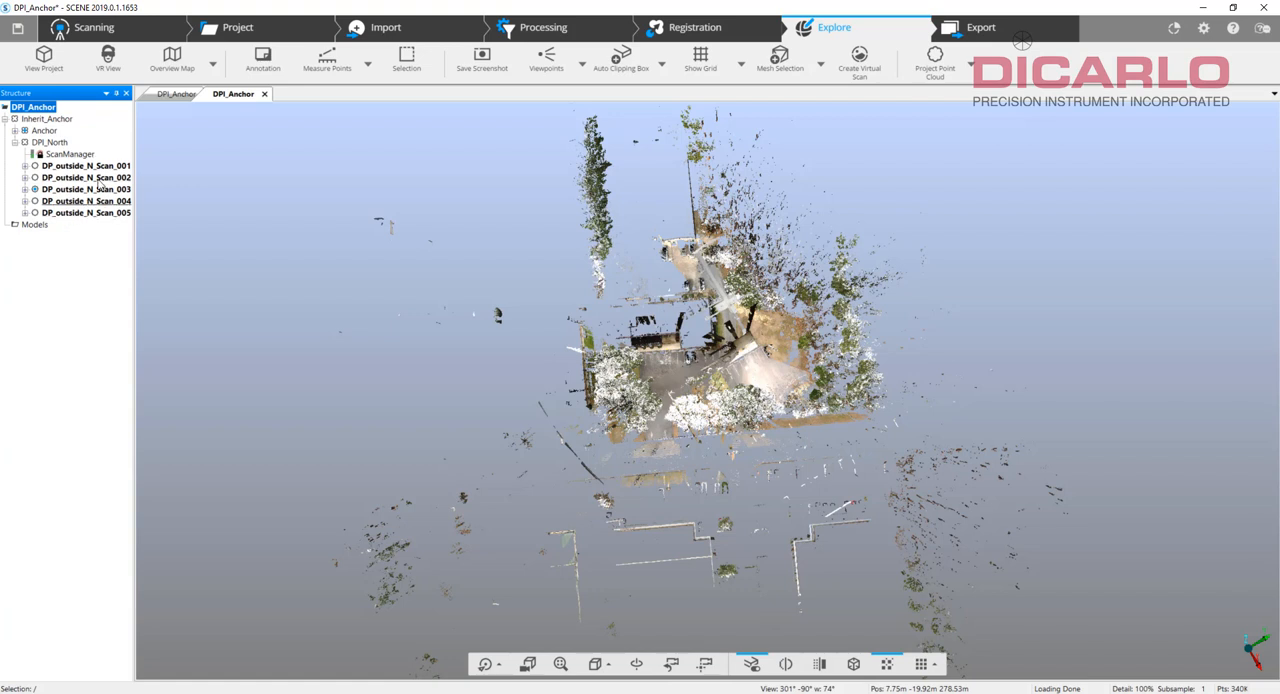
{"action": "left_click", "coordinate": [96, 166]}
{"action": "left_click", "coordinate": [99, 179]}
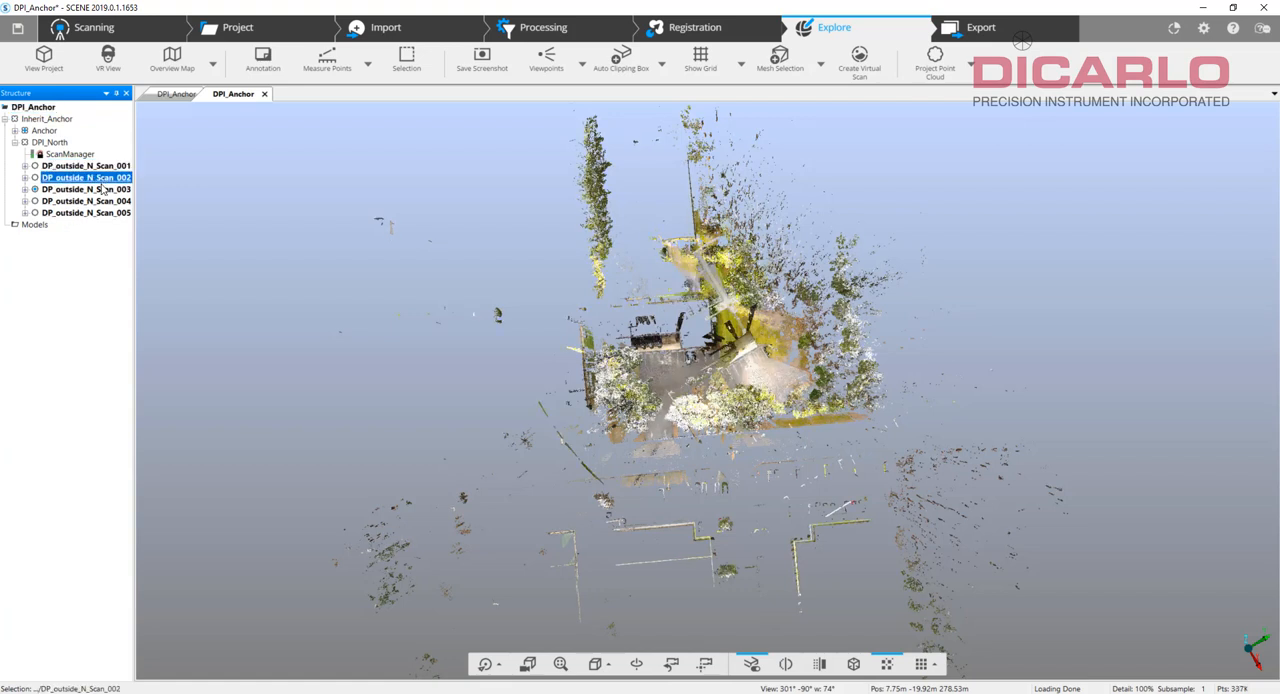
{"action": "left_click", "coordinate": [102, 190]}
{"action": "left_click", "coordinate": [102, 204]}
{"action": "left_click", "coordinate": [100, 213]}
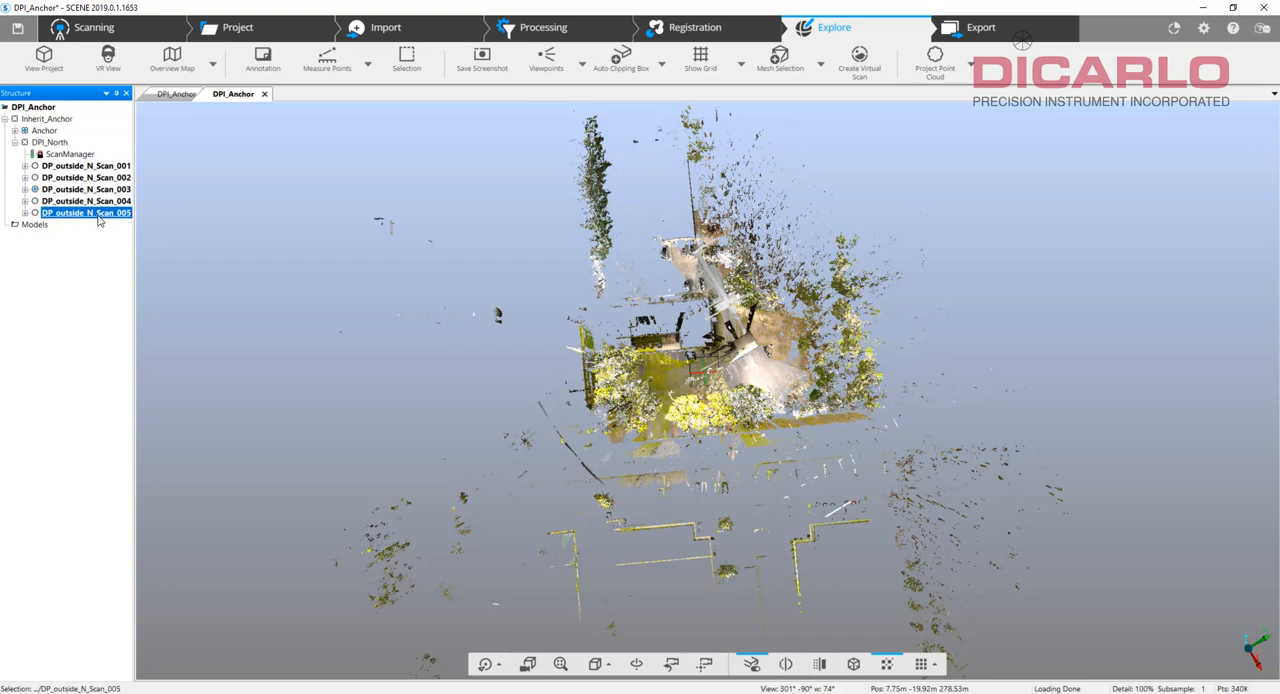
{"action": "left_click", "coordinate": [15, 143]}
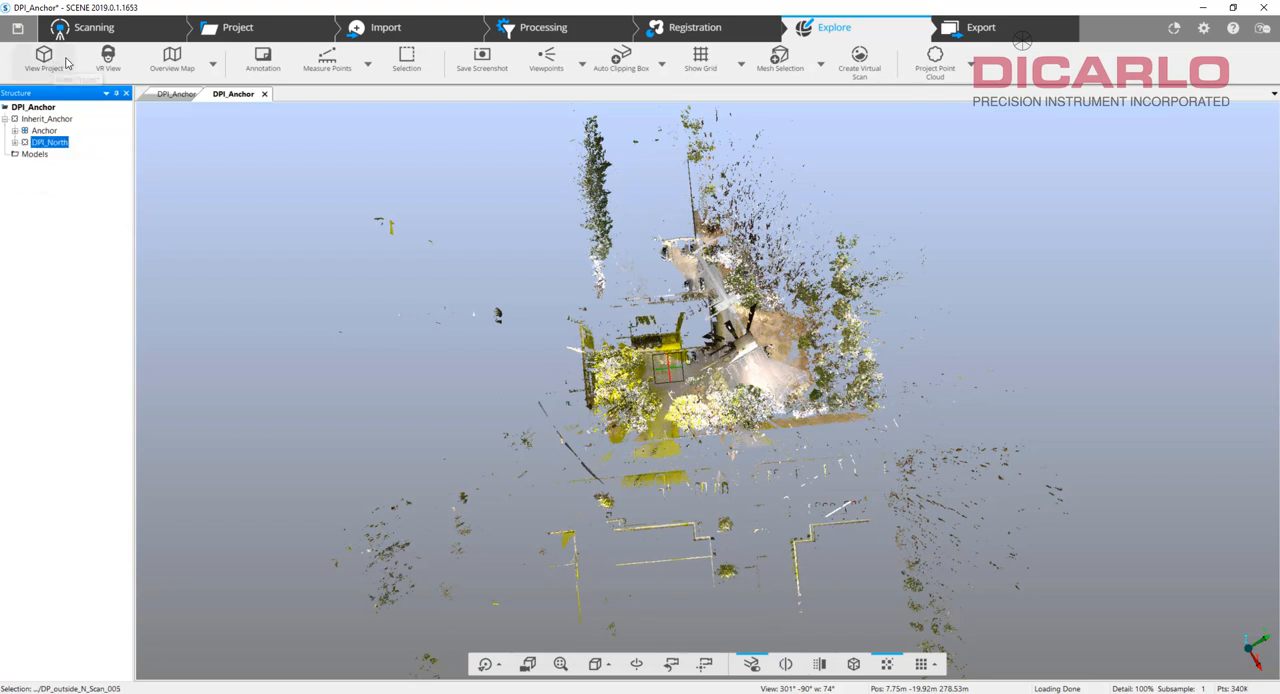
Run automatic registration on the Inherit_Anchor cluster with the Top View Based method, 0.035 m subsampling and 0.35 reliability.
{"action": "left_click", "coordinate": [699, 36]}
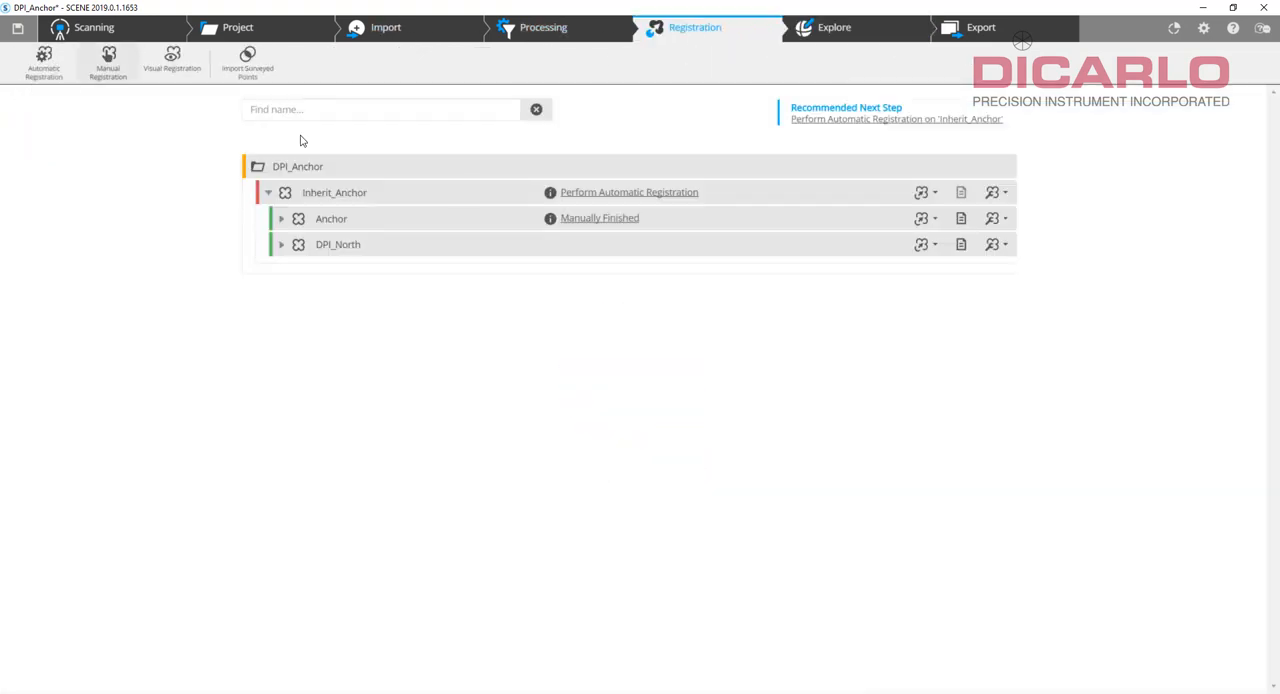
{"action": "left_click", "coordinate": [626, 193]}
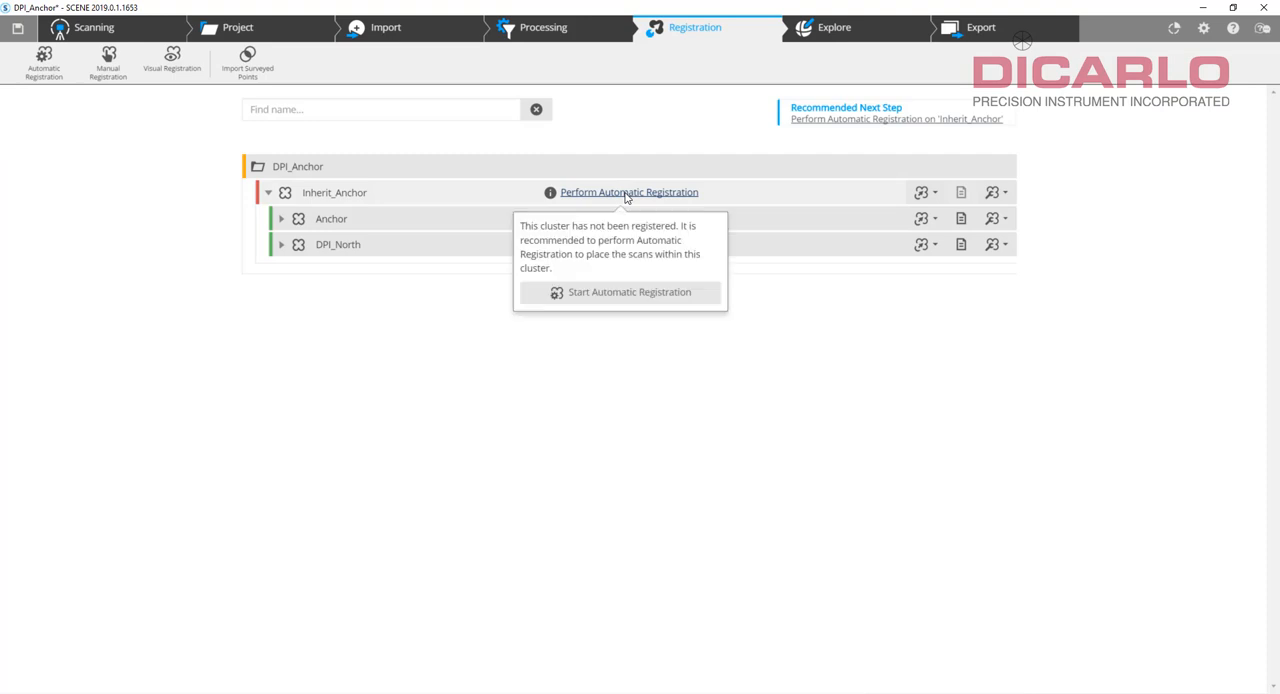
{"action": "left_click", "coordinate": [618, 291]}
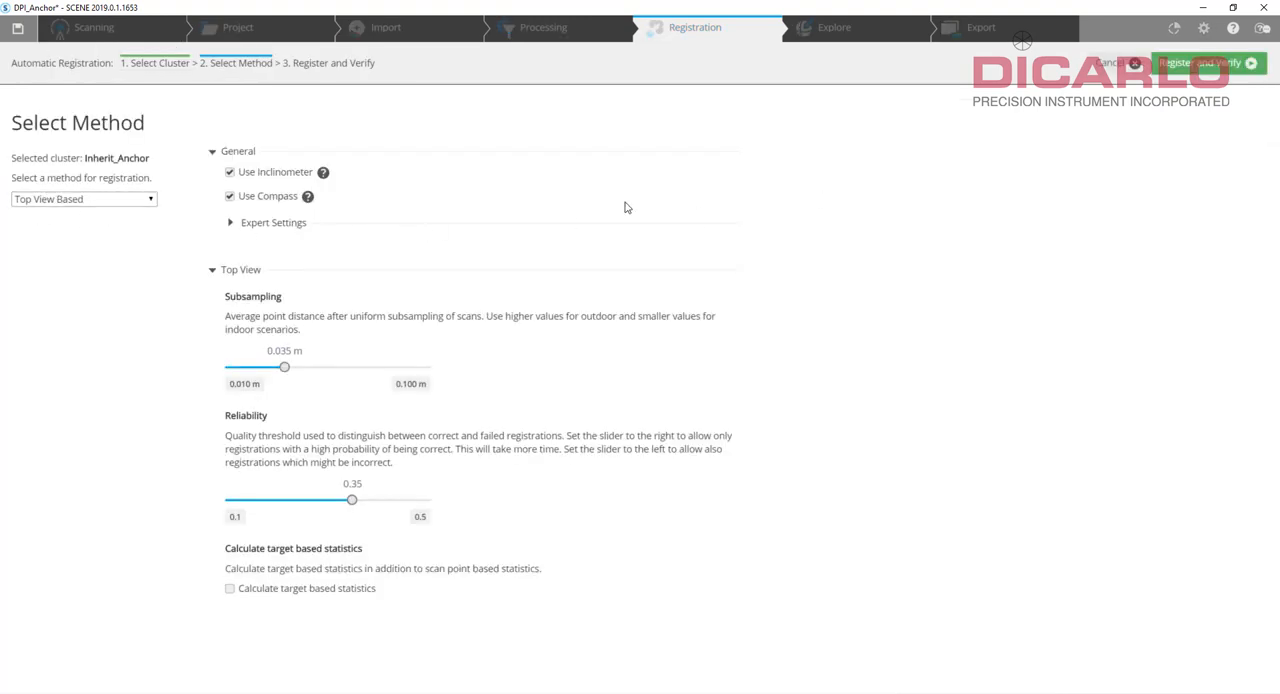
{"action": "left_click", "coordinate": [1208, 63]}
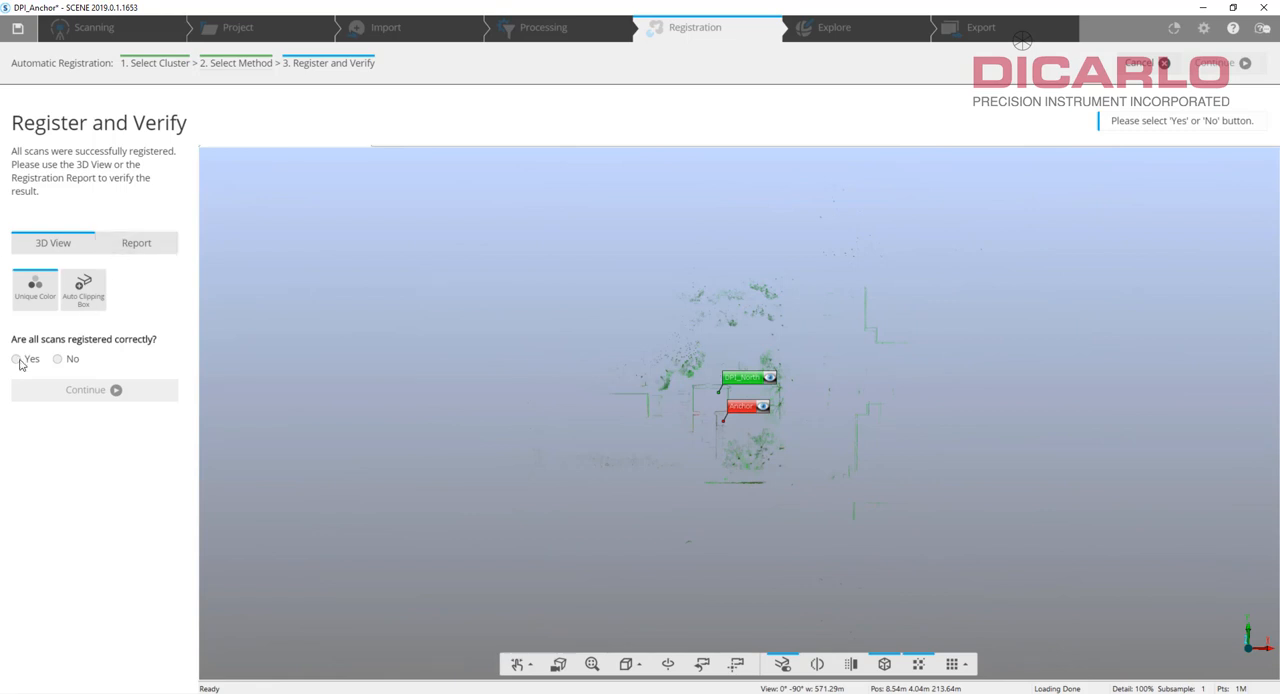
Review the Inherit_Anchor registration report and 3D view, and finish the registration by marking all scans as correctly registered.
{"action": "left_click", "coordinate": [127, 249]}
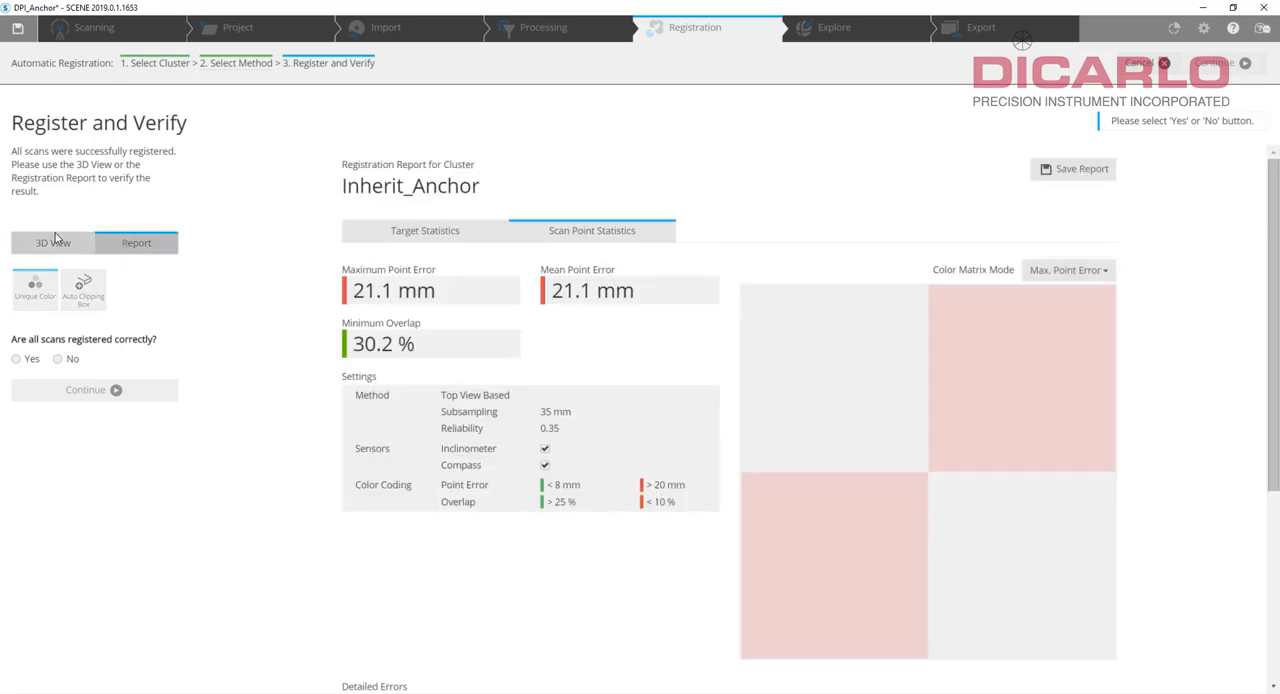
{"action": "left_click", "coordinate": [45, 244]}
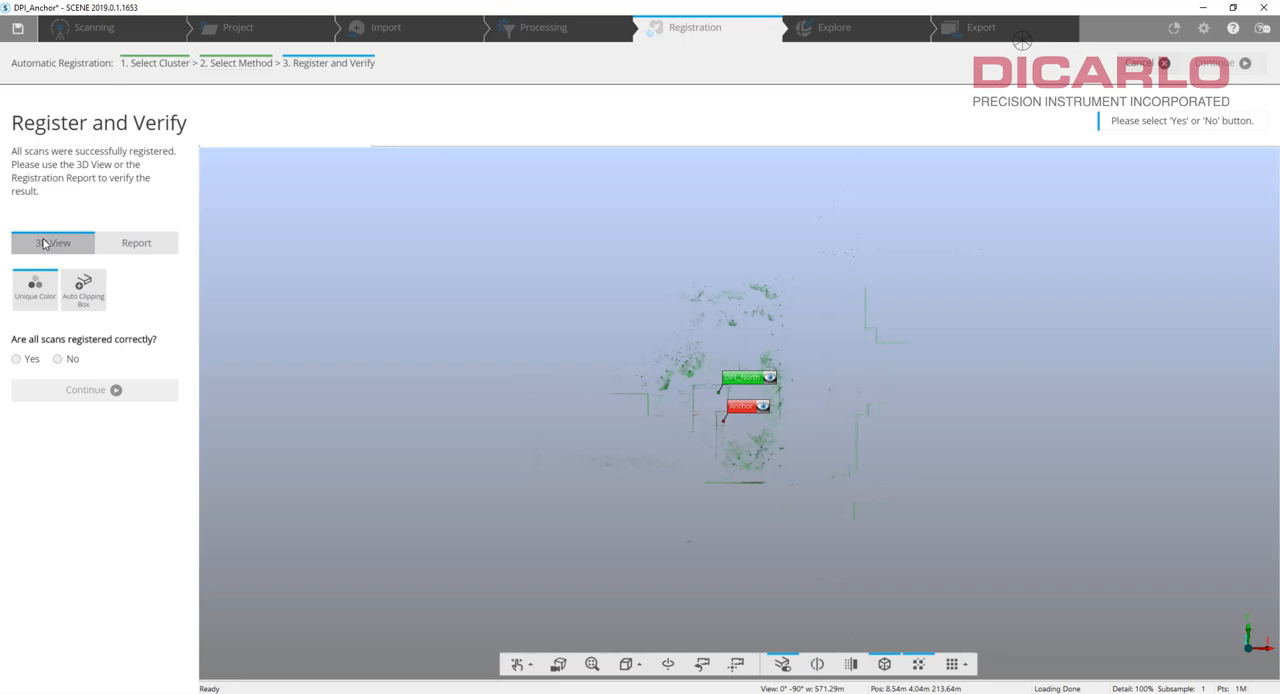
{"action": "left_click", "coordinate": [16, 359]}
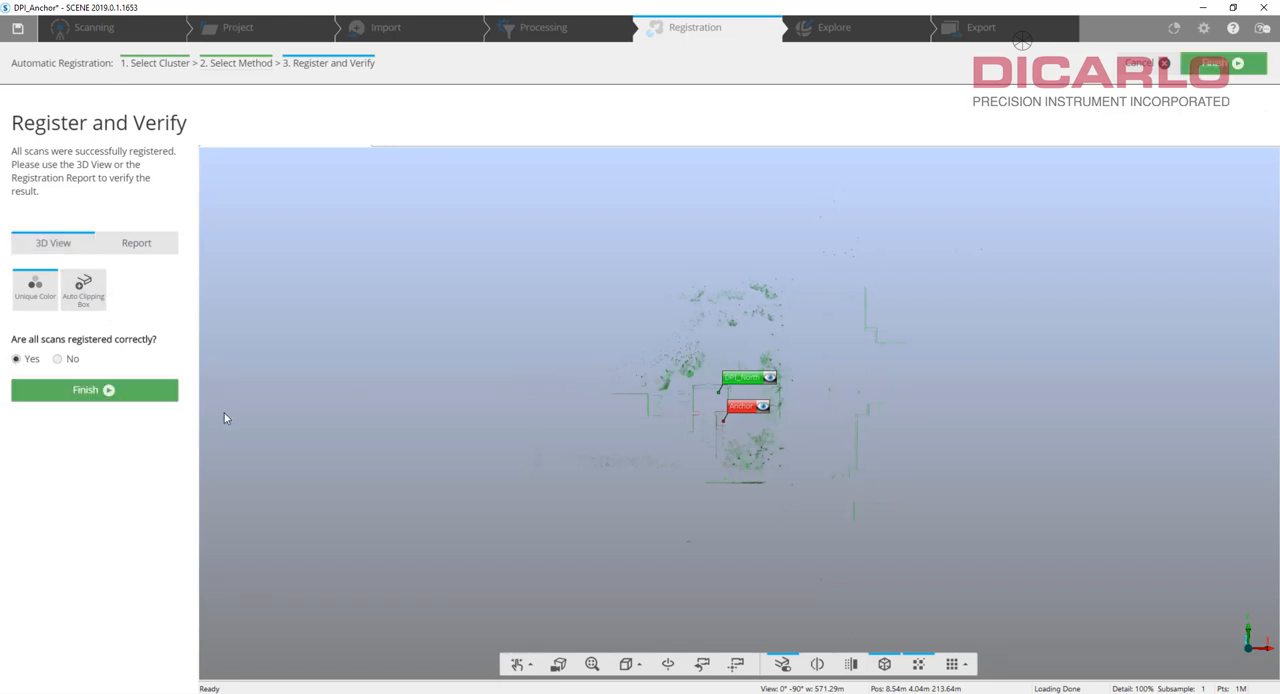
{"action": "left_click", "coordinate": [106, 391]}
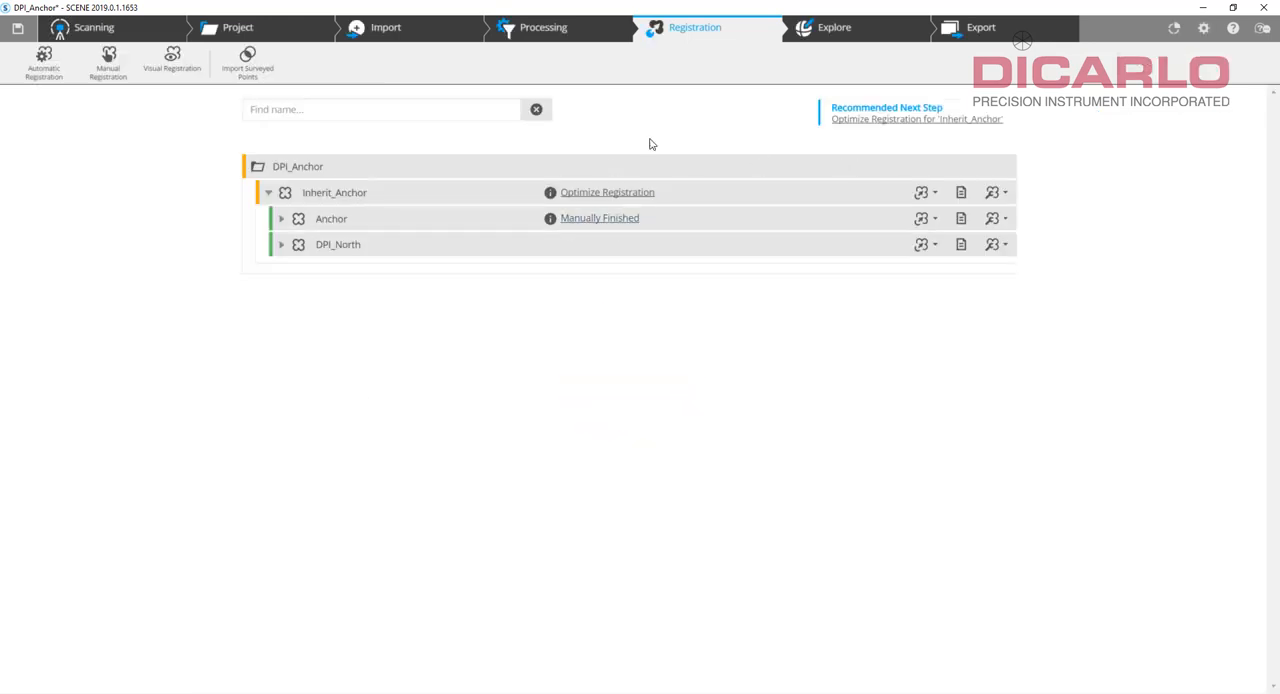
Open the whole registered project in a new 3D view and look at it from the top.
{"action": "left_click", "coordinate": [830, 30]}
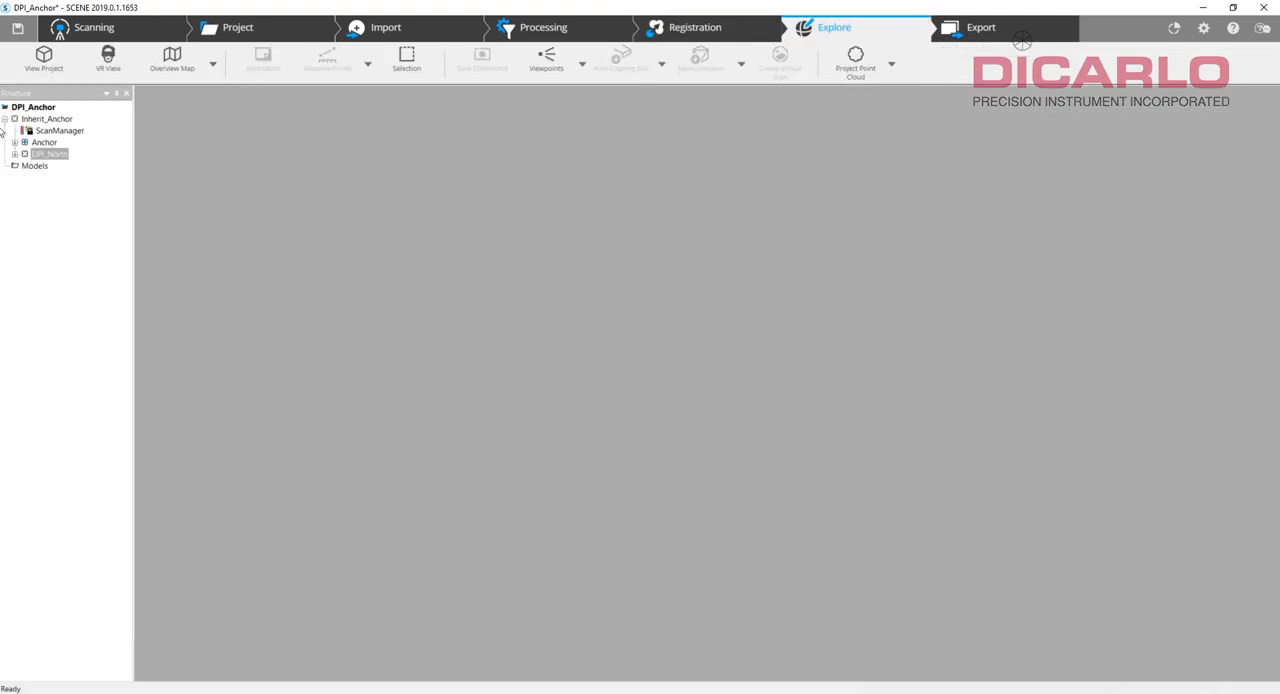
{"action": "left_click", "coordinate": [44, 60]}
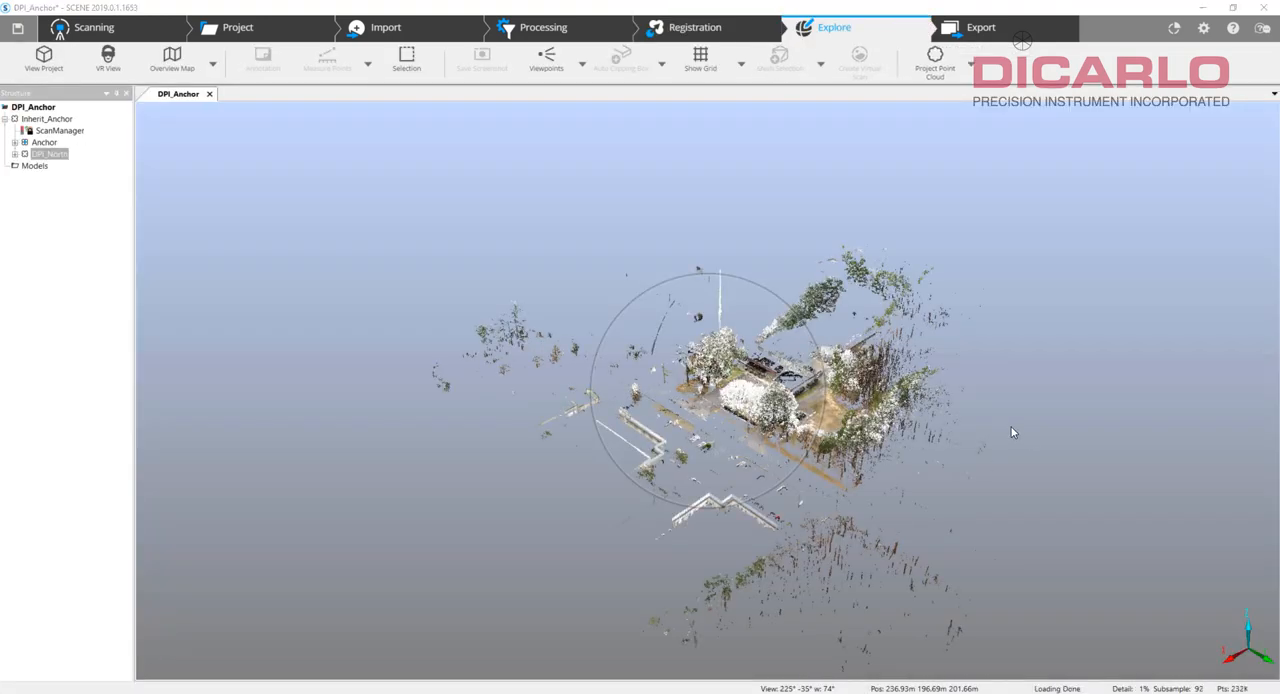
{"action": "left_click_drag", "start_coordinate": [1011, 430], "coordinate": [1088, 513]}
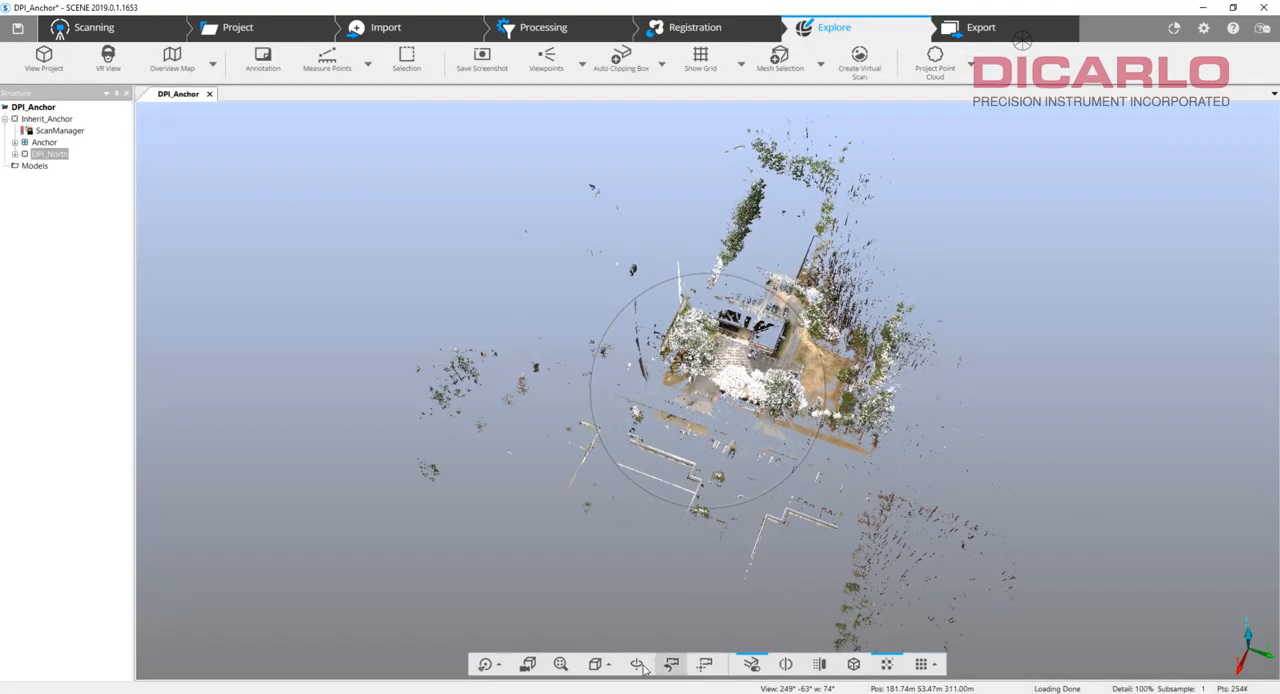
{"action": "left_click", "coordinate": [597, 664]}
{"action": "left_click", "coordinate": [612, 487]}
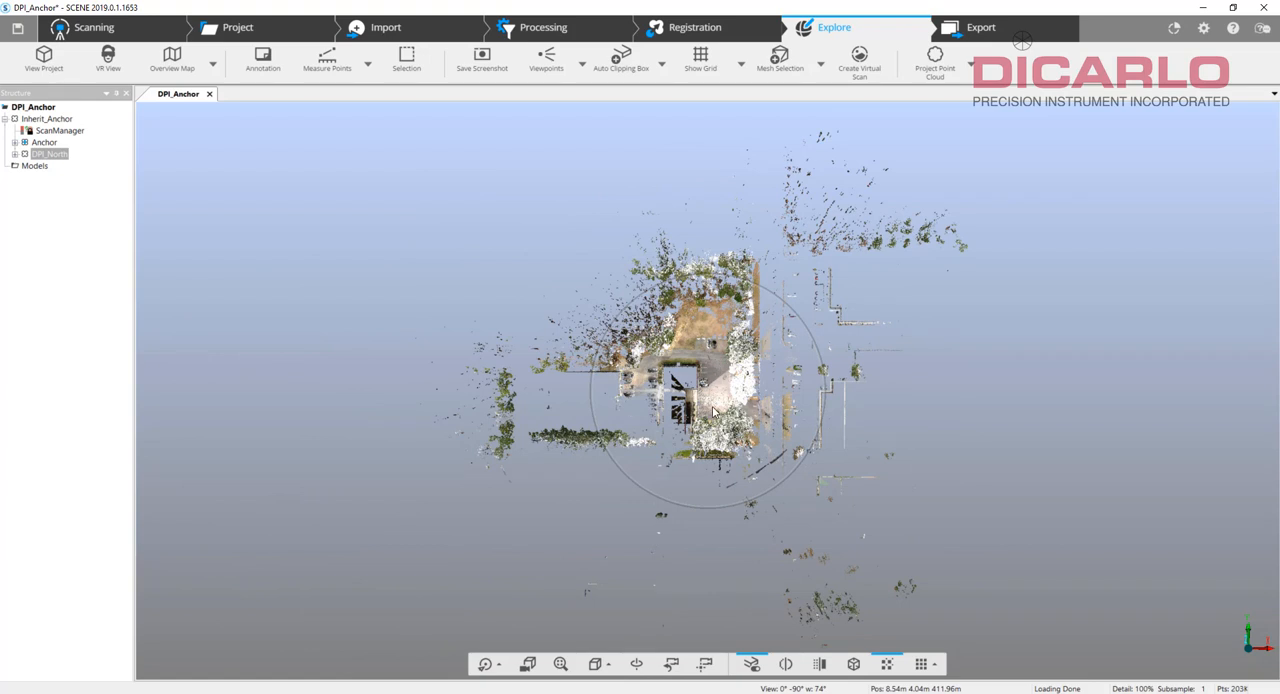
Highlight the Anchor cluster in the 3D view and examine how its two scans line up with the DPI_North scans.
{"action": "left_click", "coordinate": [49, 156]}
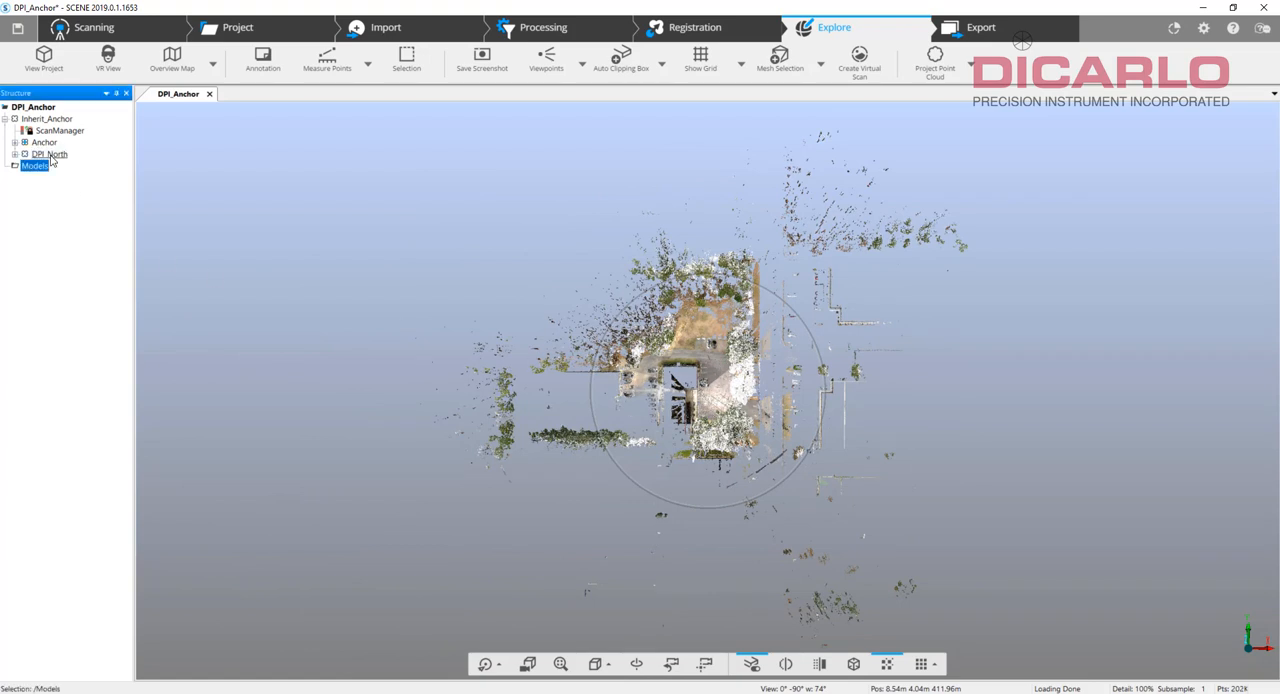
{"action": "left_click", "coordinate": [44, 142]}
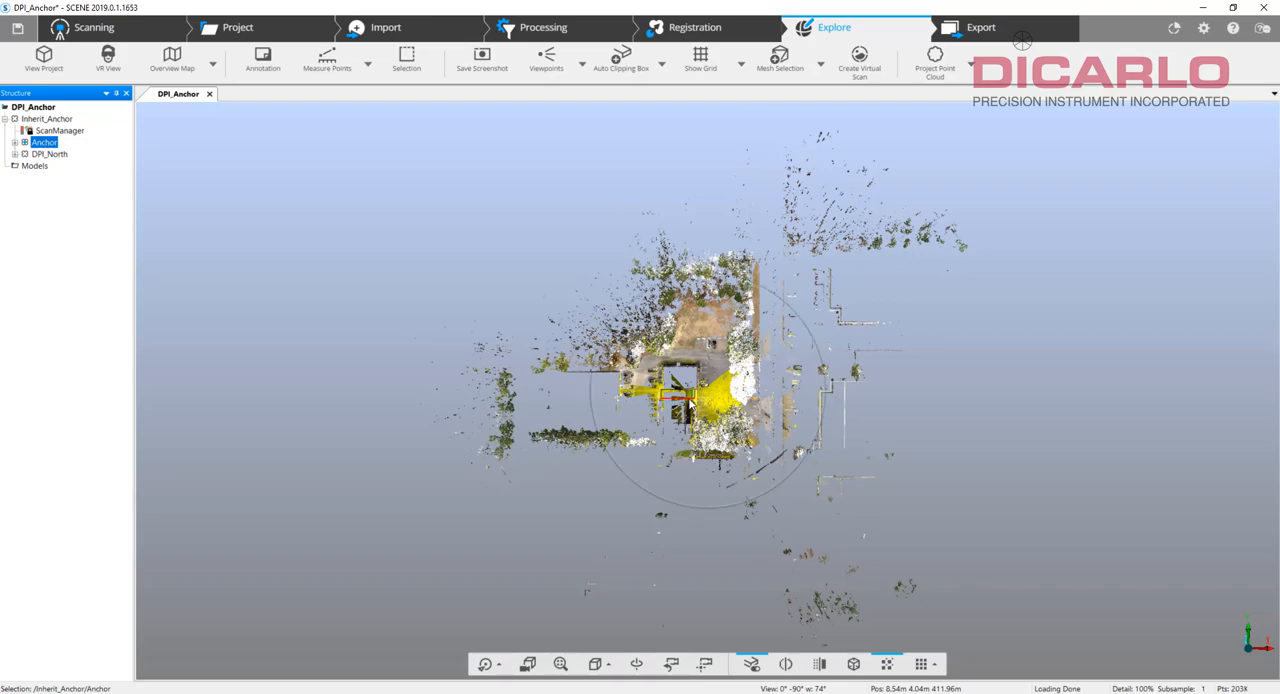
{"action": "left_click_drag", "start_coordinate": [690, 403], "coordinate": [927, 577]}
{"action": "scroll", "coordinate": [928, 540], "scroll_direction": "up", "scroll_amount": 6}
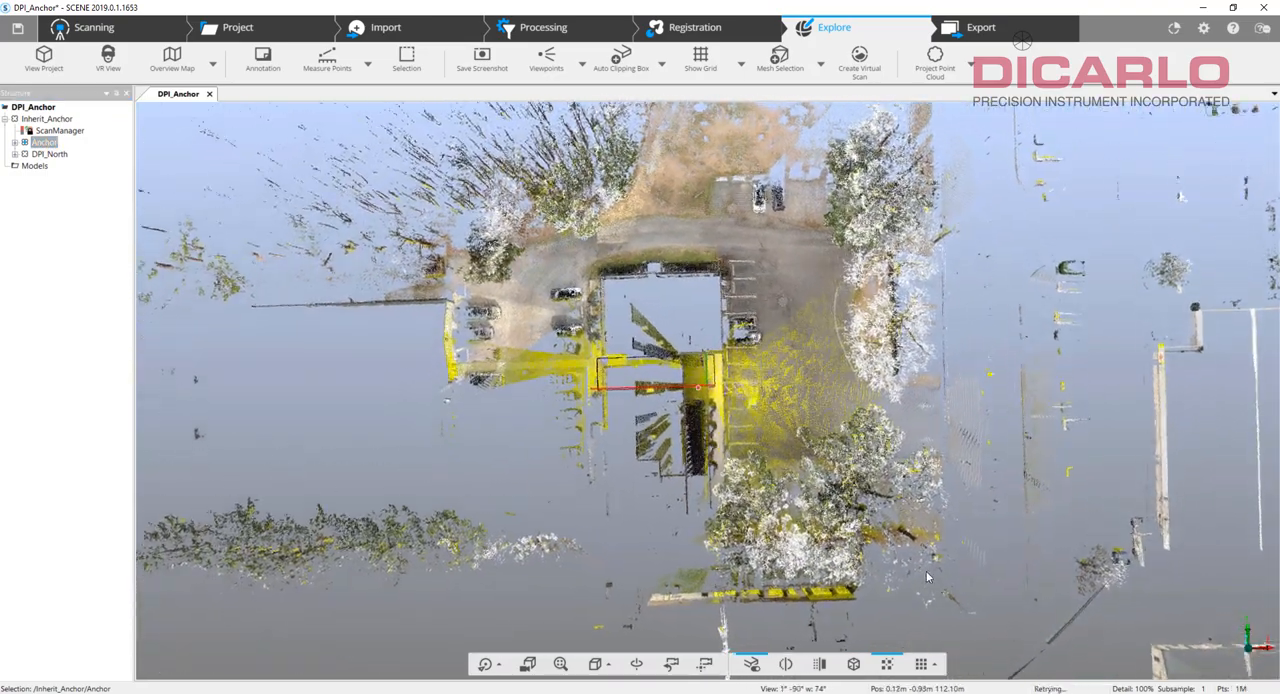
{"action": "left_click", "coordinate": [14, 144]}
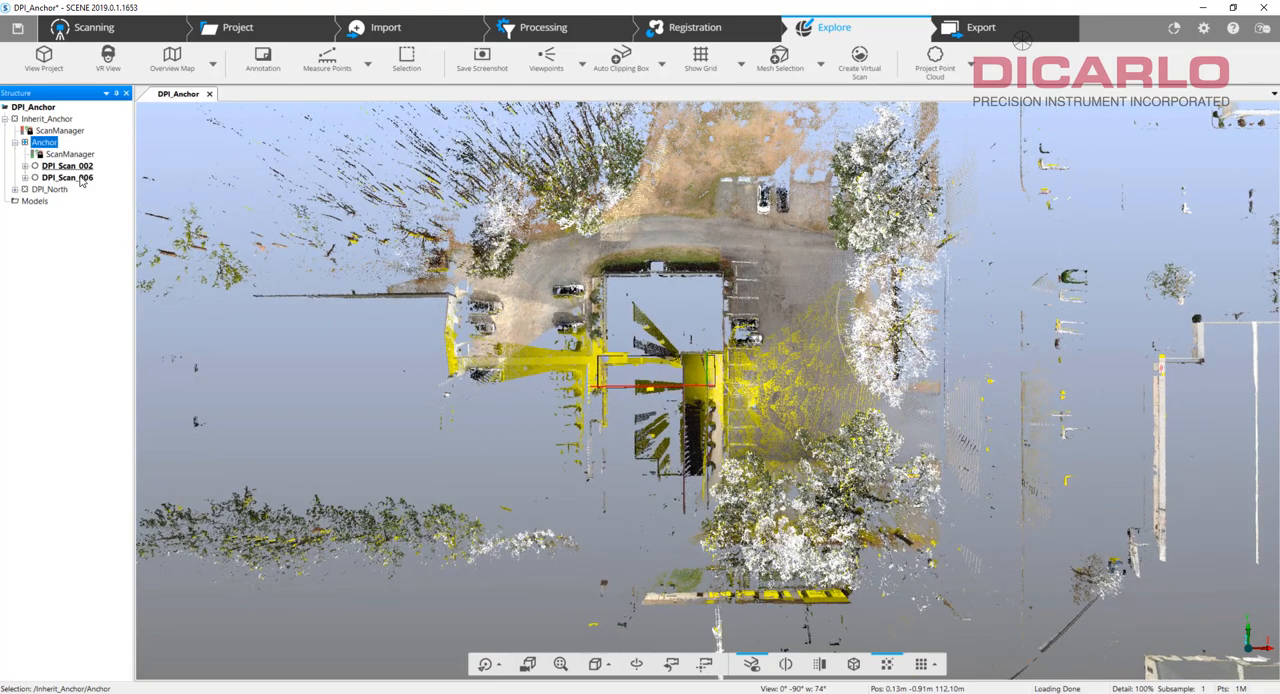
{"action": "left_click", "coordinate": [25, 142]}
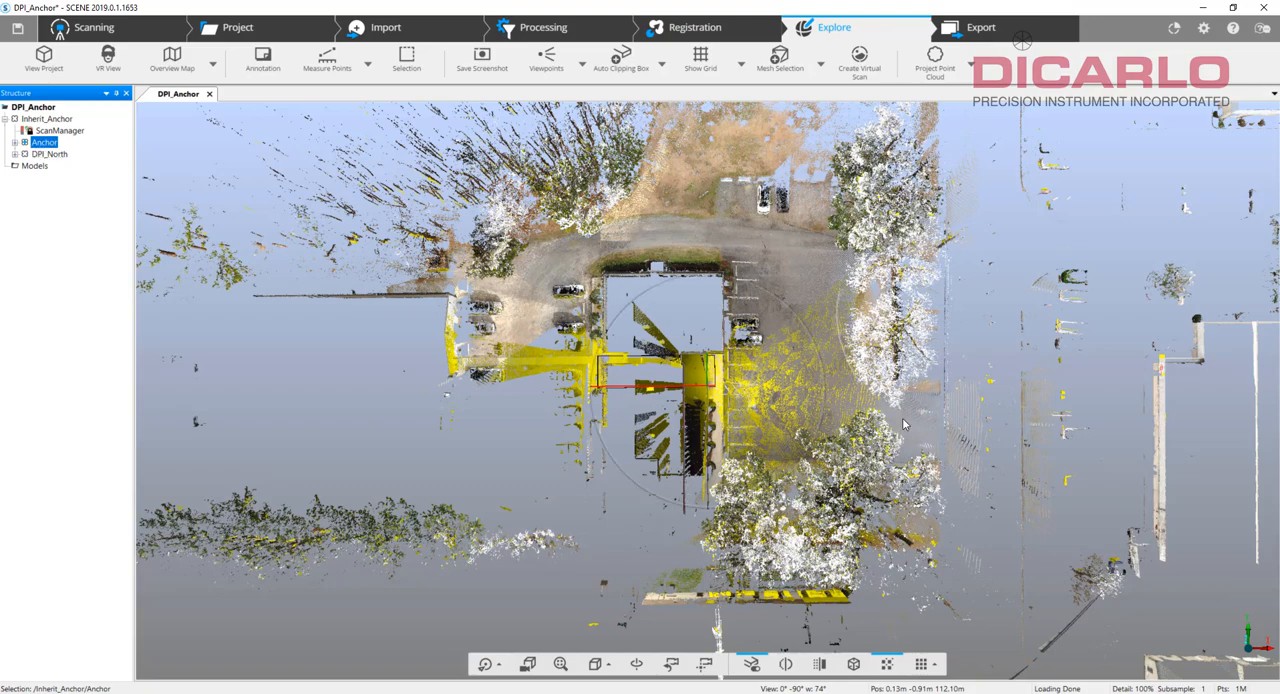
{"action": "mouse_move", "coordinate": [1046, 452]}
{"action": "left_mouse_down"}
{"action": "mouse_move", "coordinate": [1095, 335]}
{"action": "mouse_move", "coordinate": [1048, 312]}
{"action": "mouse_move", "coordinate": [1042, 438]}
{"action": "left_mouse_up"}
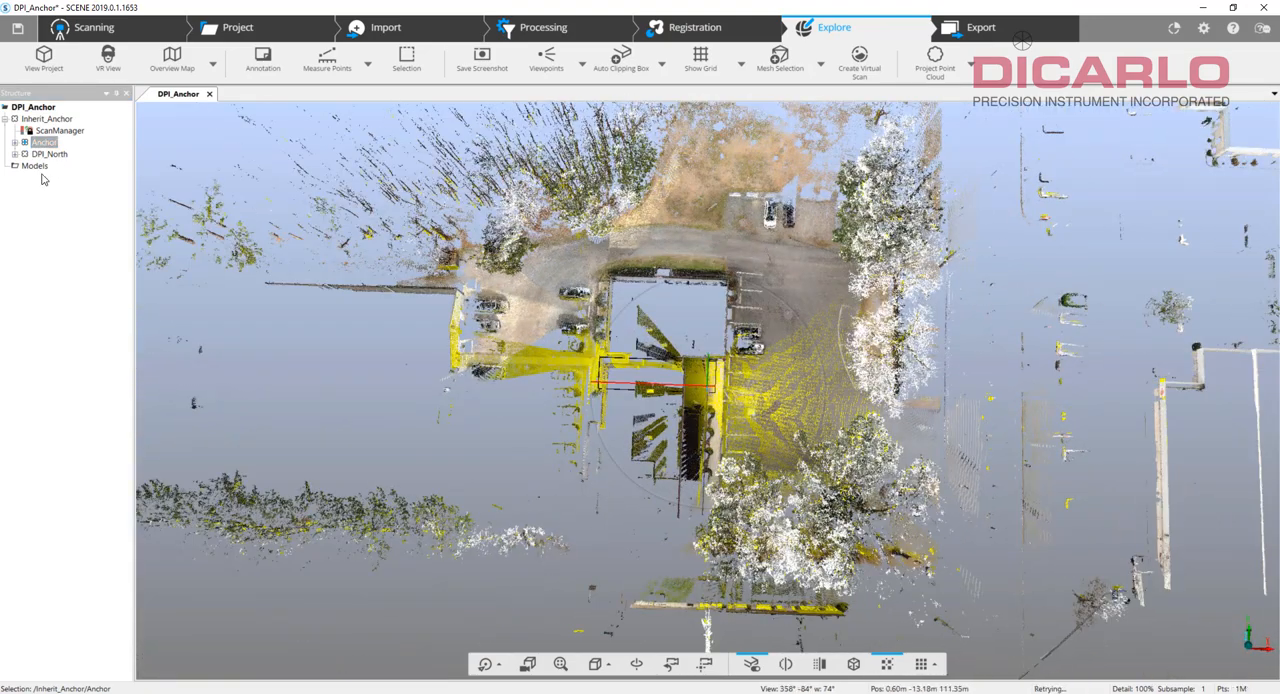
{"action": "left_click_drag", "start_coordinate": [988, 332], "coordinate": [1003, 384]}
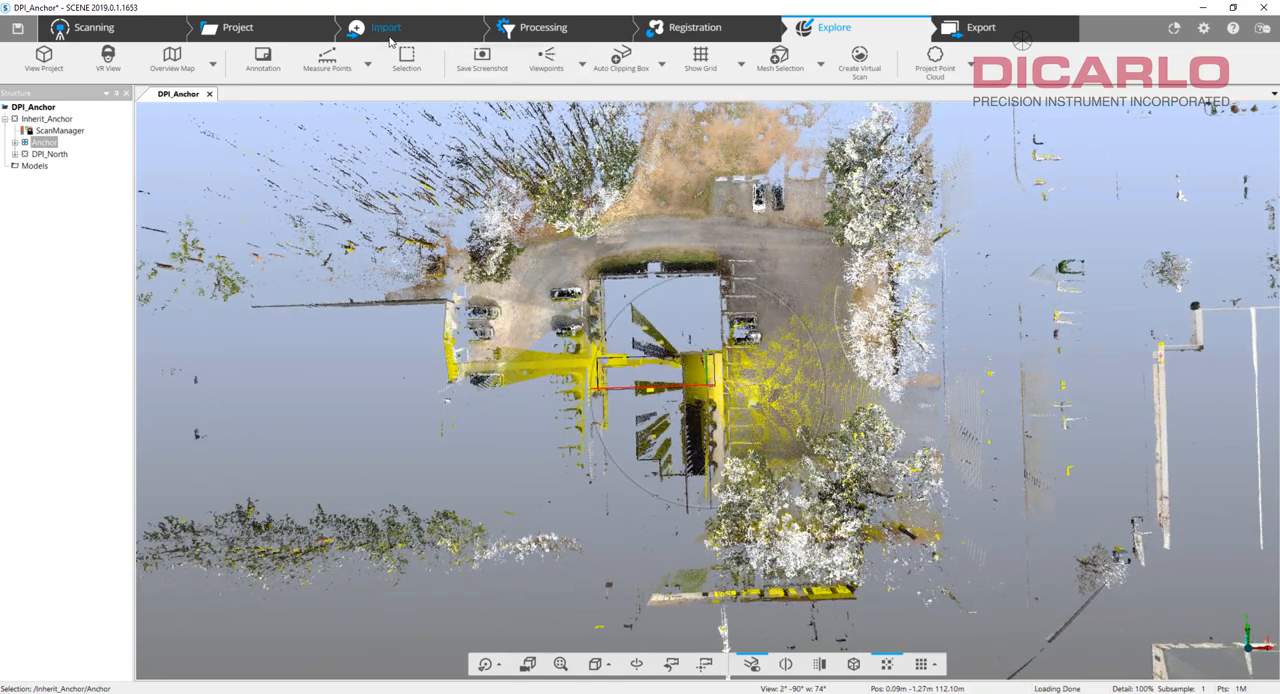
Import the DPI_outside_S scan project from the FARO\DPI_outside_S folder on drive C into DPI_Anchor.
{"action": "left_click", "coordinate": [386, 27]}
{"action": "left_click", "coordinate": [108, 62]}
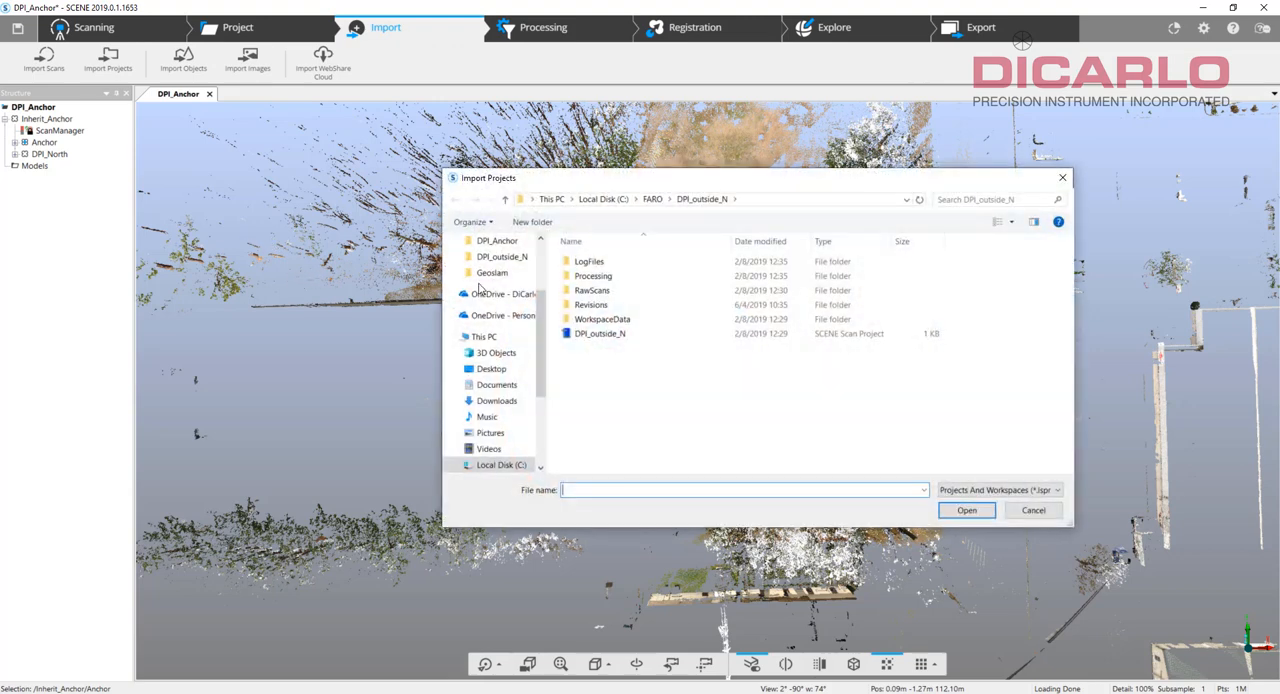
{"action": "left_click", "coordinate": [655, 199]}
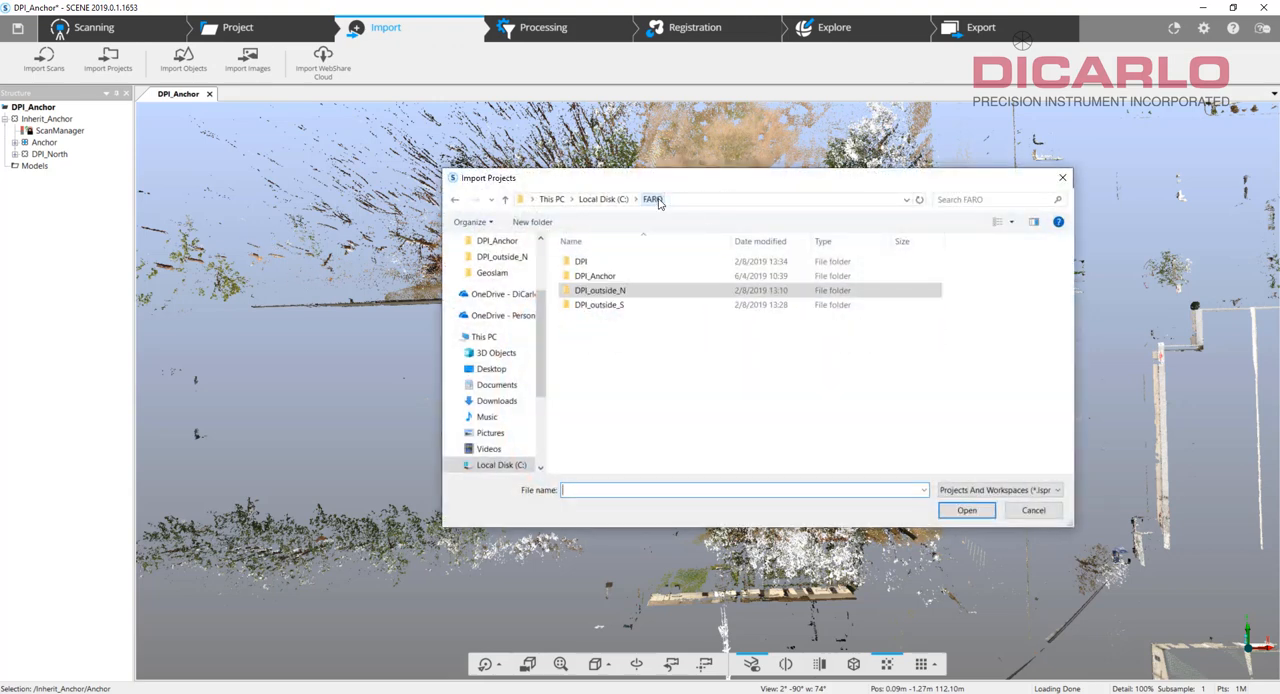
{"action": "left_click", "coordinate": [615, 306]}
{"action": "left_click", "coordinate": [963, 512]}
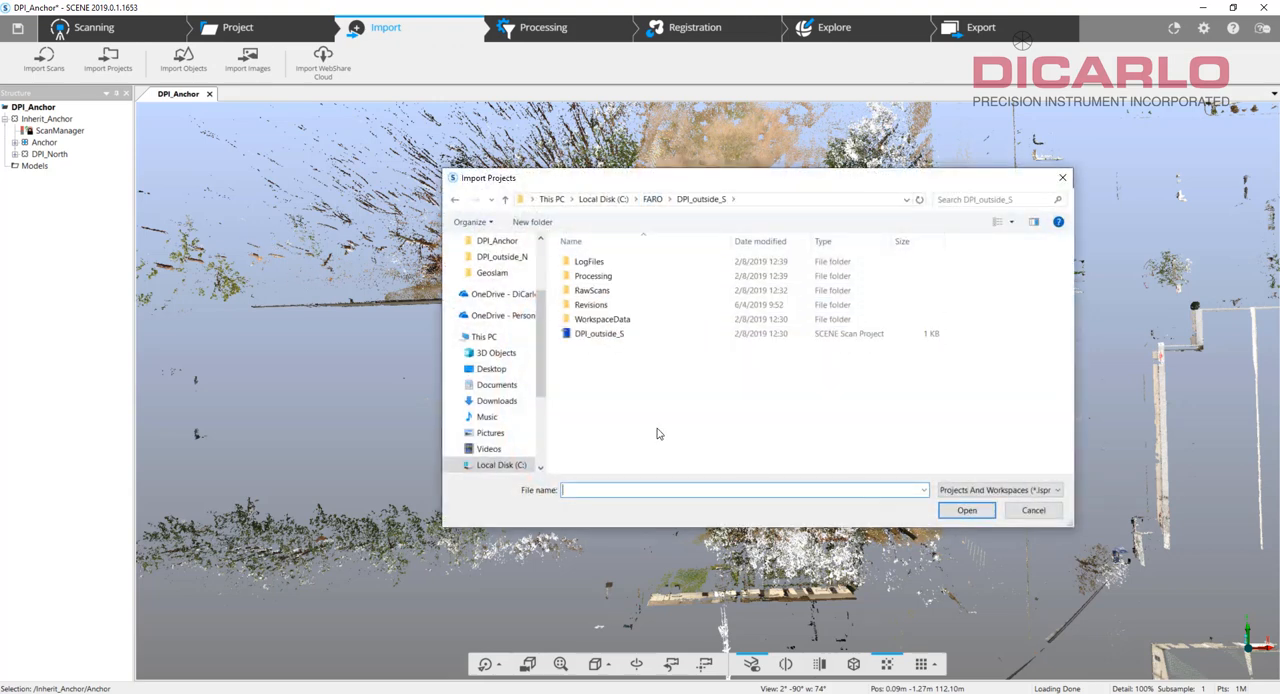
{"action": "left_click", "coordinate": [617, 338]}
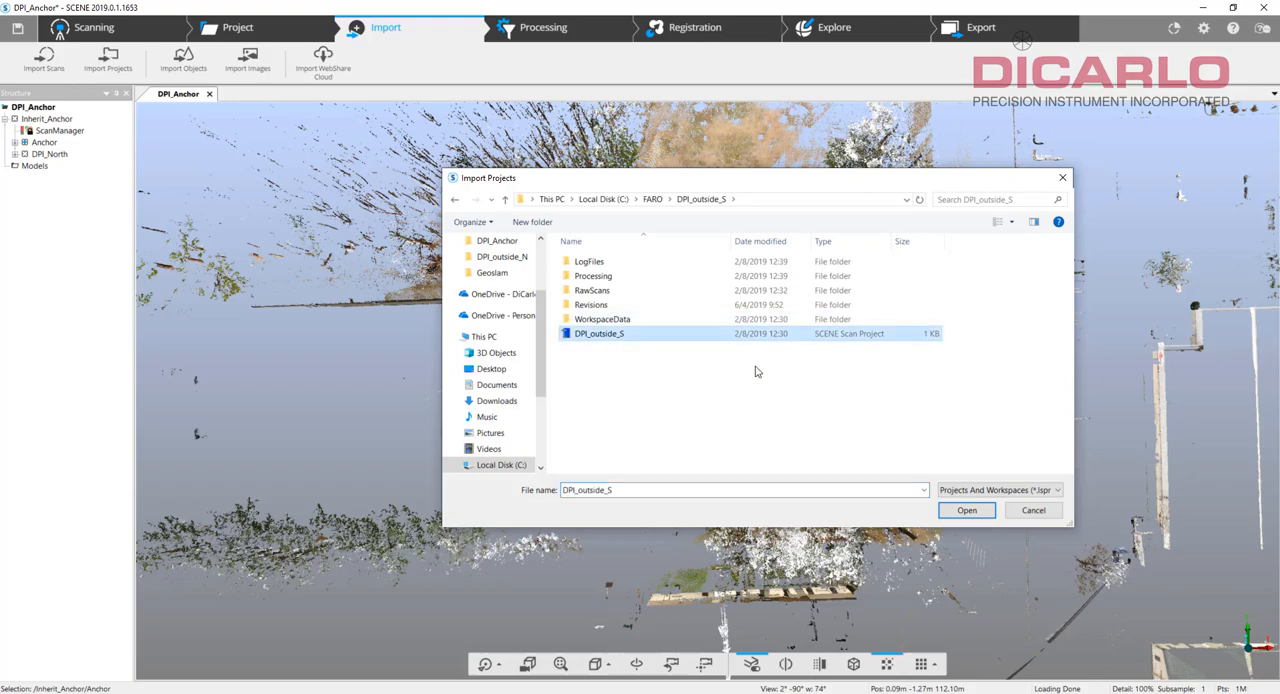
{"action": "left_click", "coordinate": [966, 511]}
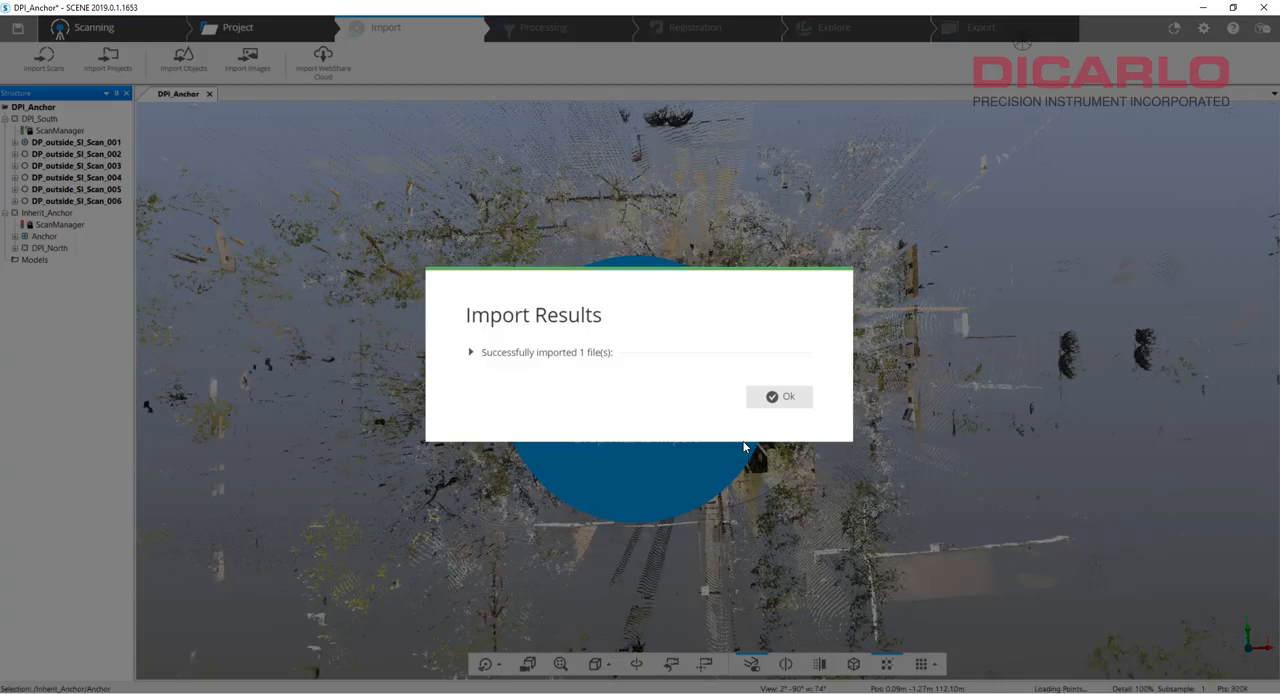
{"action": "left_click", "coordinate": [780, 396]}
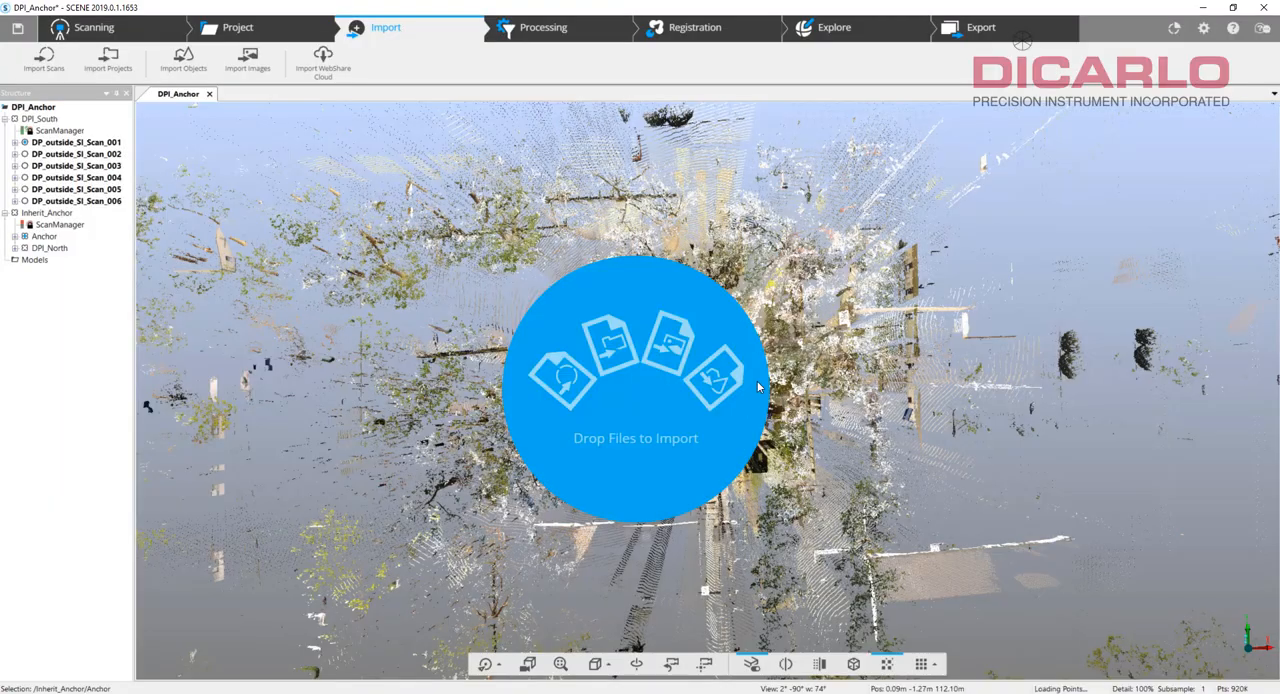
Highlight the DPI_South and DPI_North clusters in the 3D view and examine how they sit relative to each other.
{"action": "left_click", "coordinate": [838, 34]}
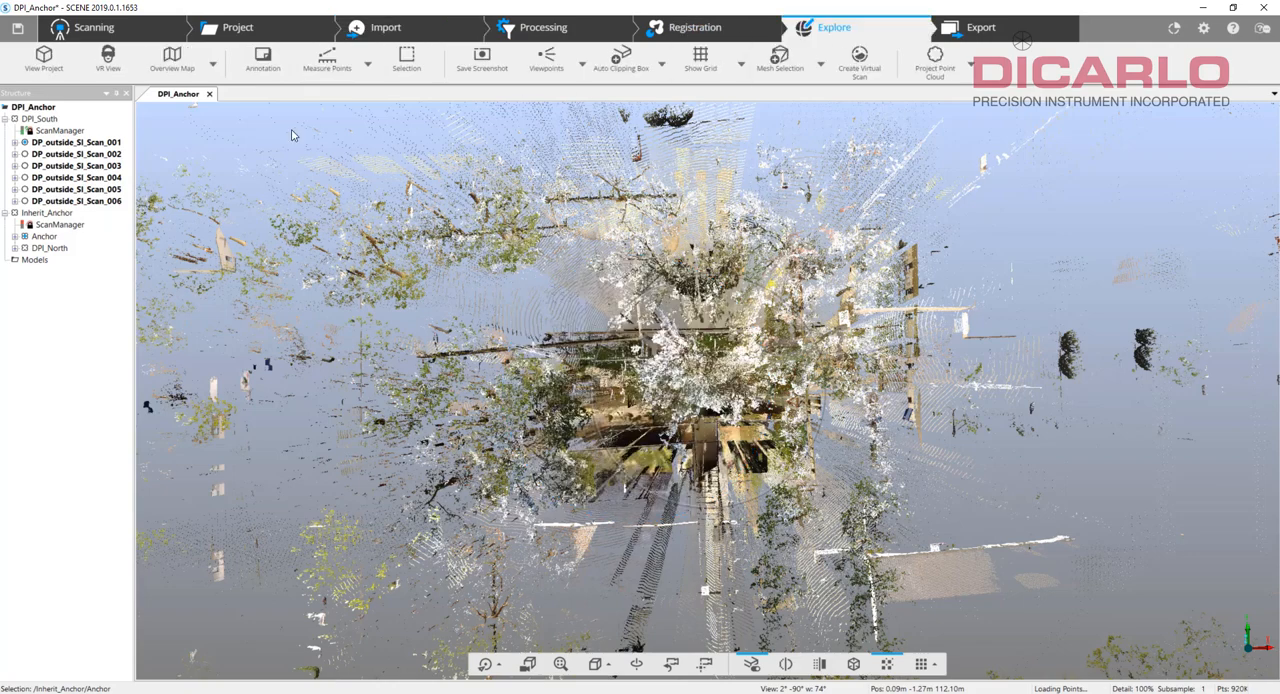
{"action": "left_click", "coordinate": [41, 120]}
{"action": "left_click_drag", "start_coordinate": [1010, 446], "coordinate": [1038, 440]}
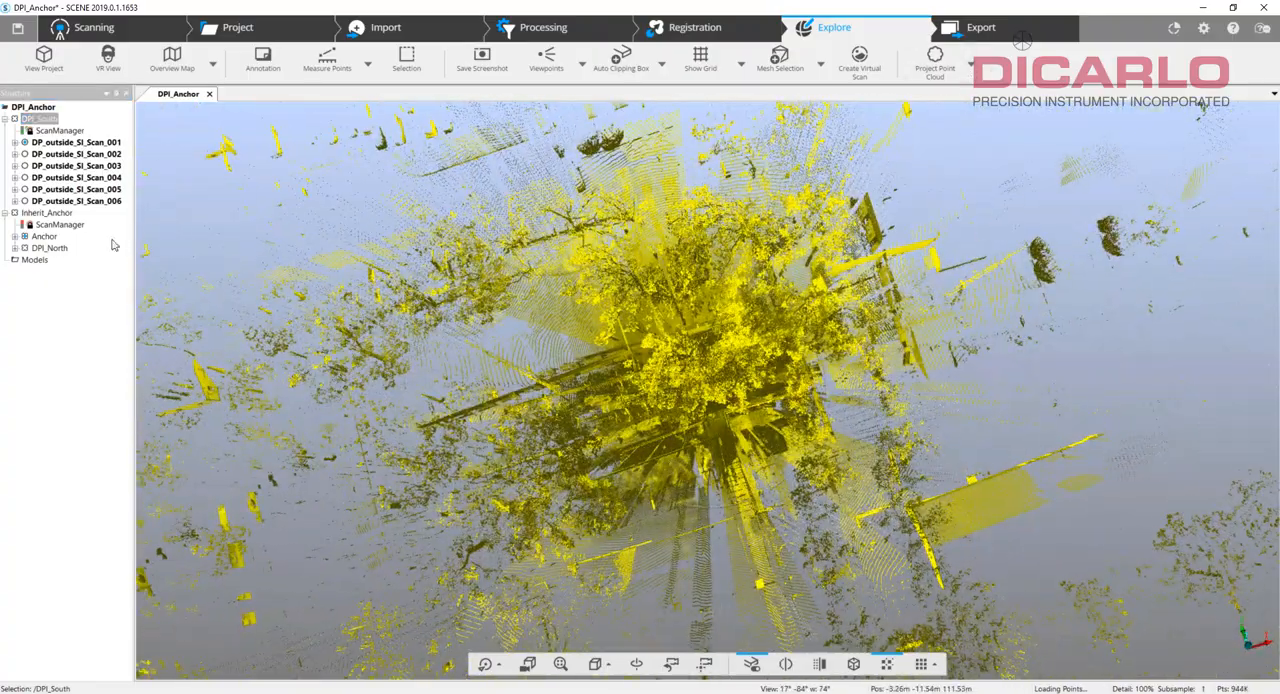
{"action": "left_click", "coordinate": [46, 248]}
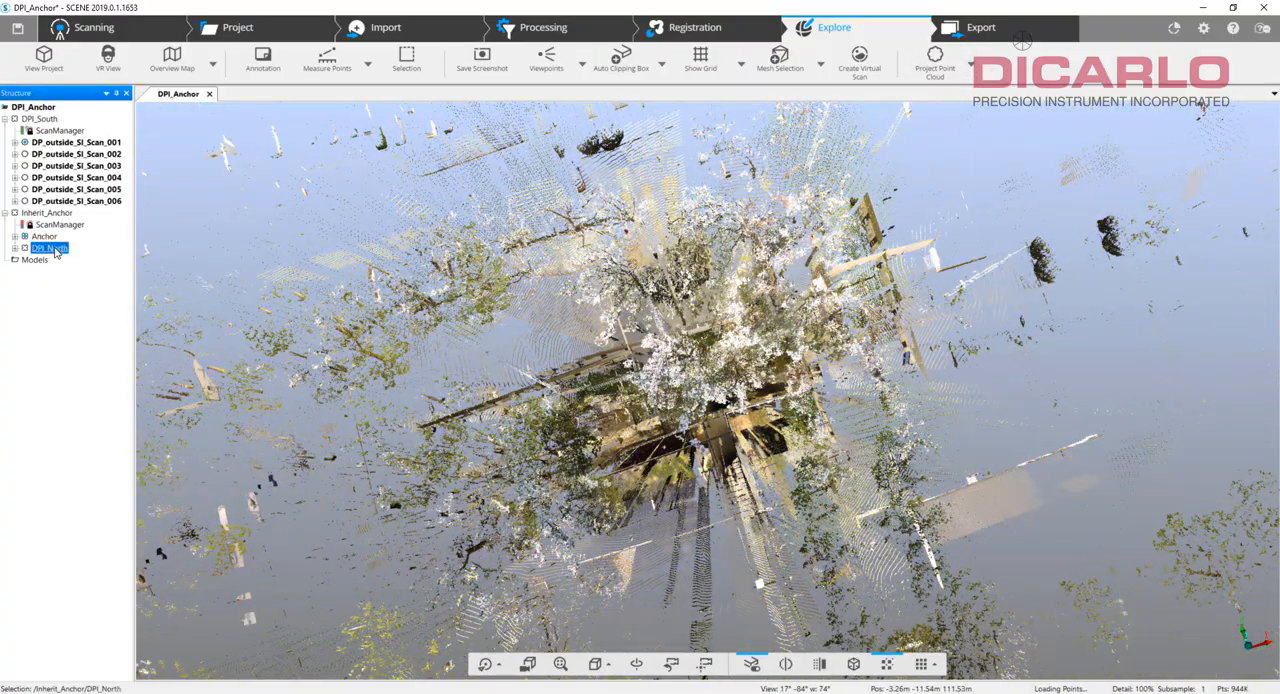
Close the 3D view and move the DPI_South cluster with its six scans into the Inherit_Anchor cluster.
{"action": "left_click_drag", "start_coordinate": [1025, 457], "coordinate": [447, 209]}
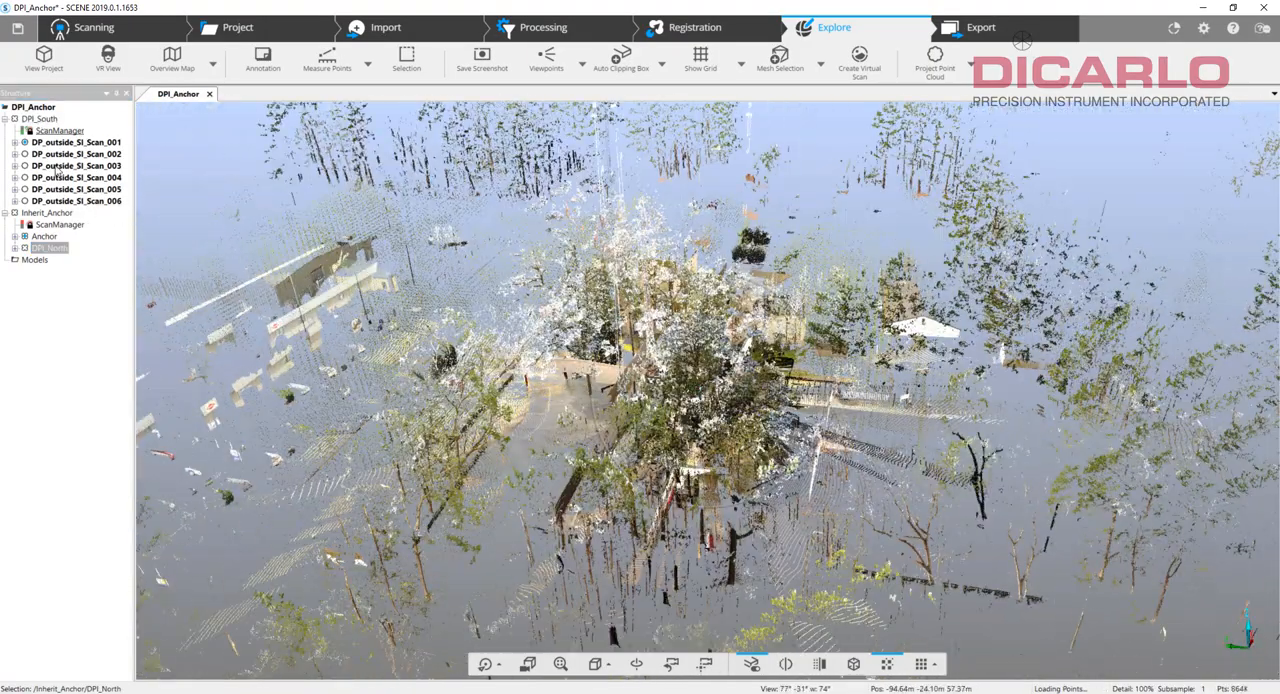
{"action": "left_click", "coordinate": [209, 93]}
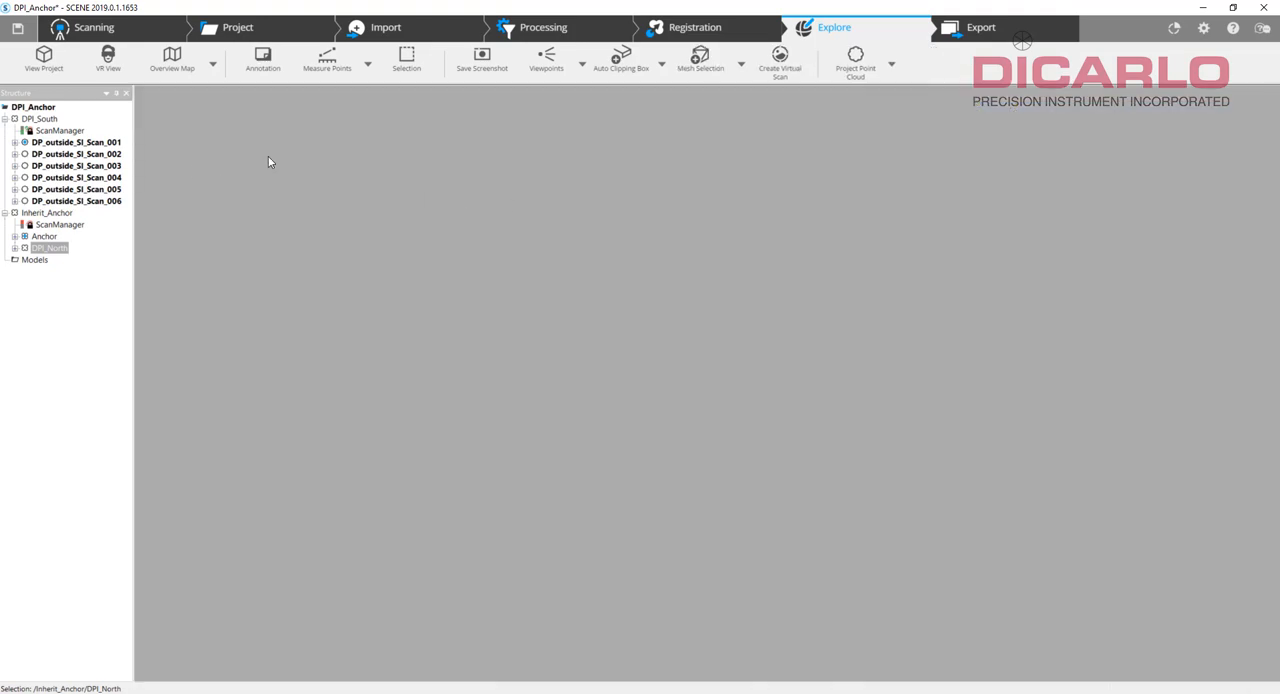
{"action": "left_click", "coordinate": [38, 119]}
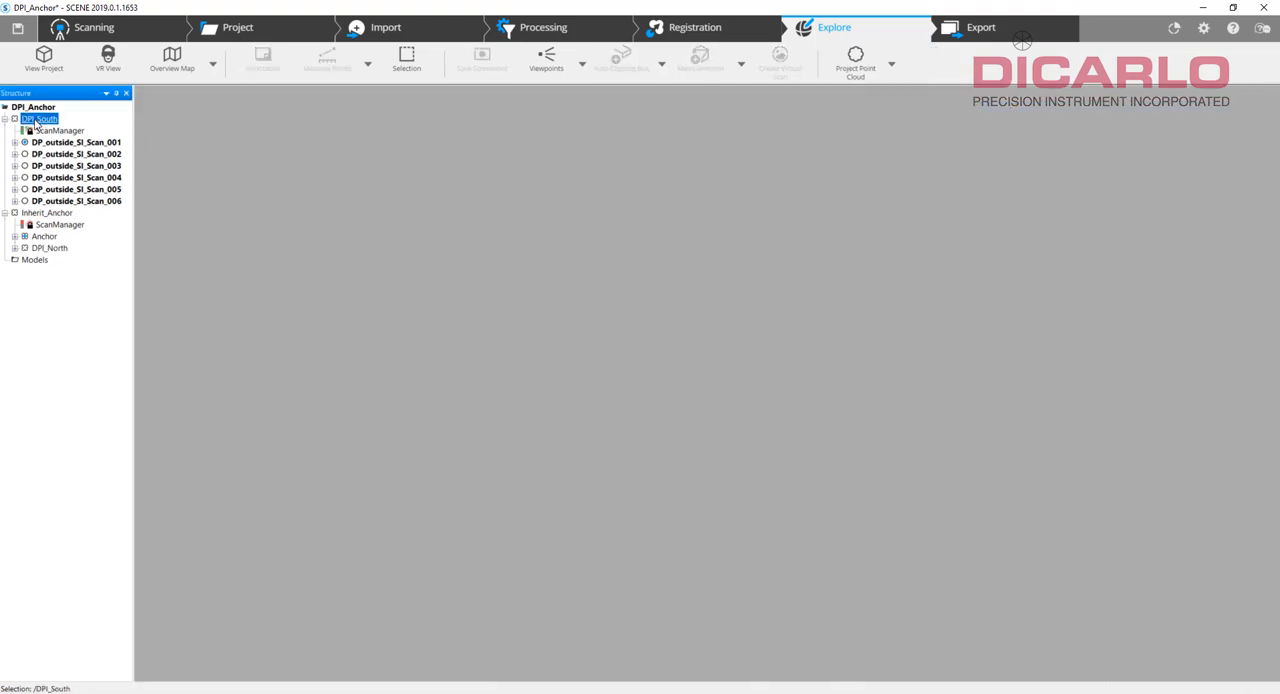
{"action": "left_click_drag", "start_coordinate": [105, 187], "coordinate": [46, 214]}
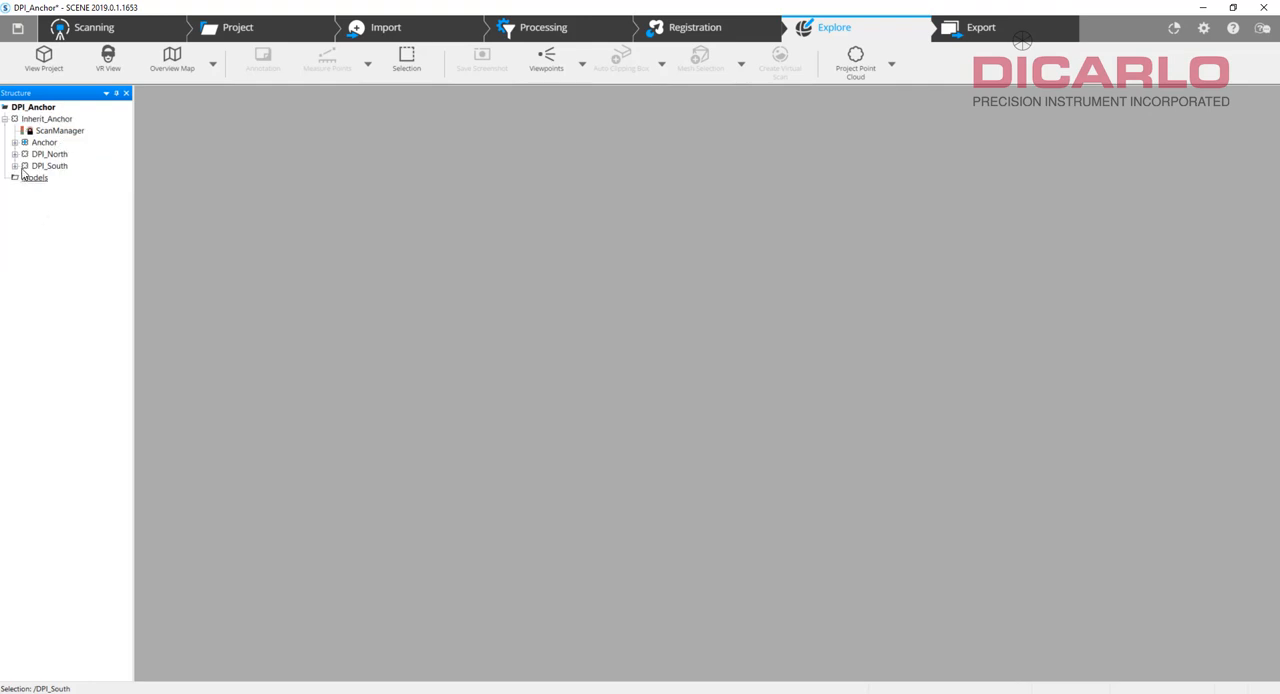
{"action": "left_click", "coordinate": [14, 167]}
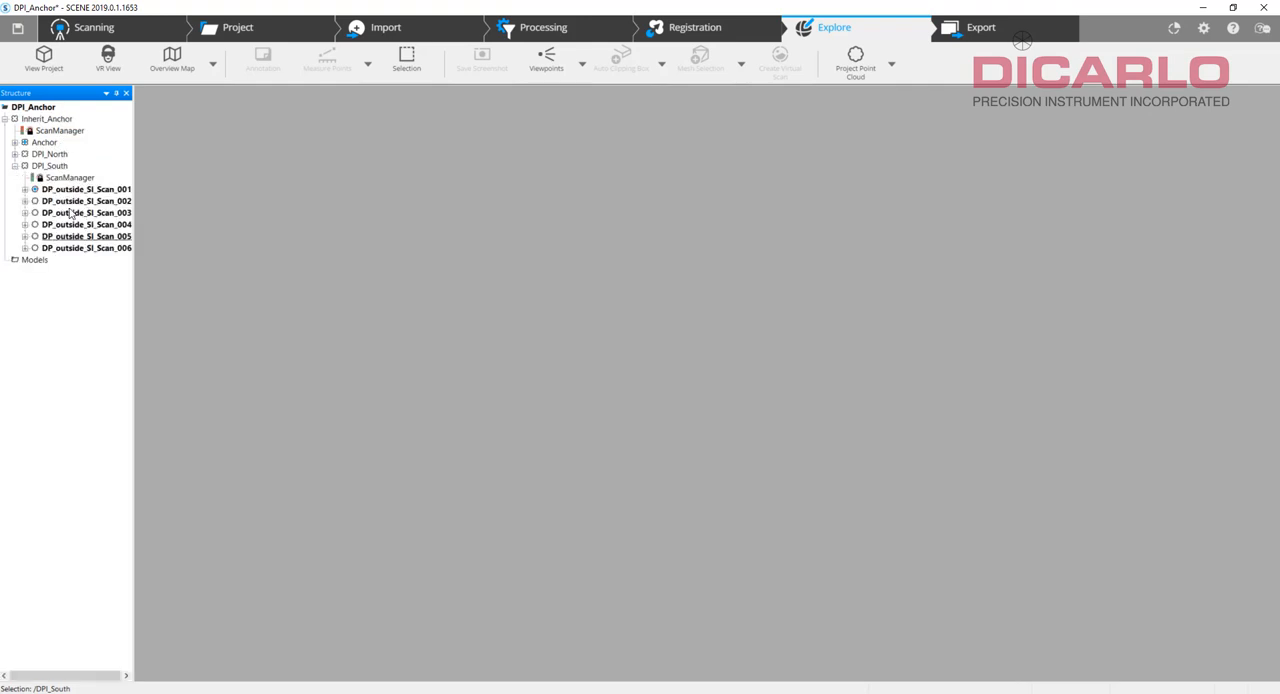
{"action": "left_click", "coordinate": [14, 155]}
{"action": "left_click", "coordinate": [14, 155]}
{"action": "left_click", "coordinate": [14, 166]}
Place the scans of the Inherit_Anchor cluster with Top View Based placement, unlocking its scan manager.
{"action": "left_click", "coordinate": [58, 132]}
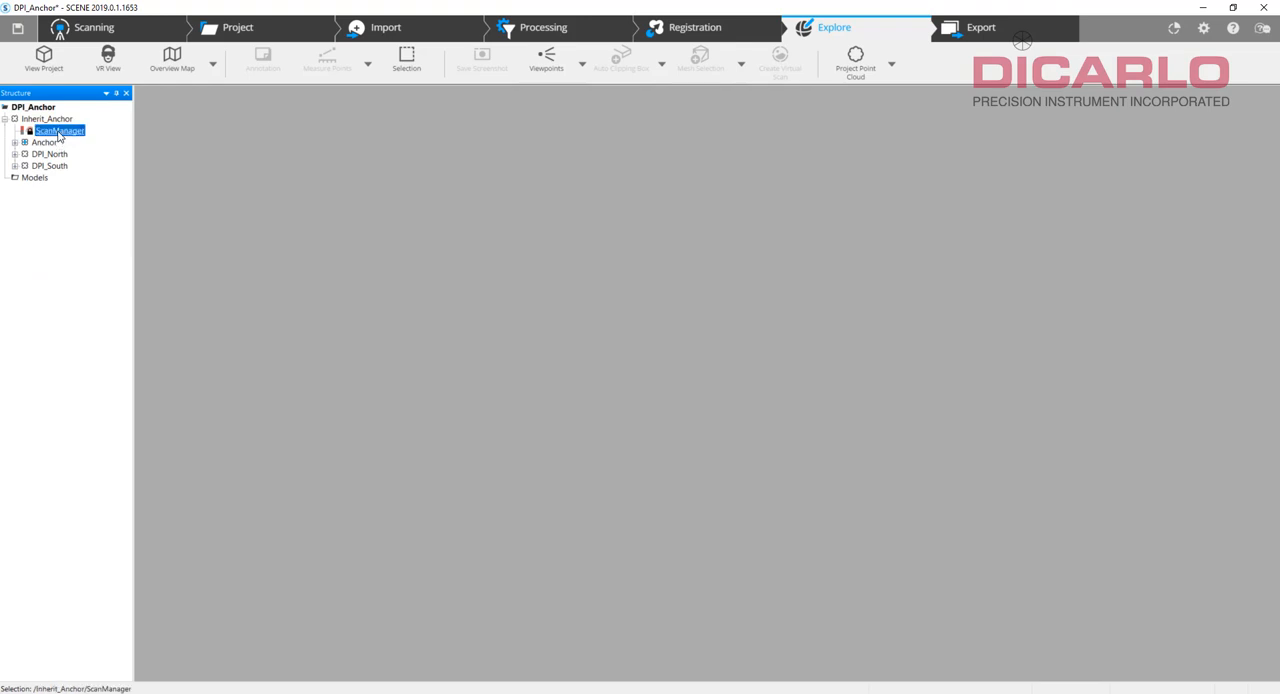
{"action": "right_click", "coordinate": [60, 132]}
{"action": "left_click", "coordinate": [88, 137]}
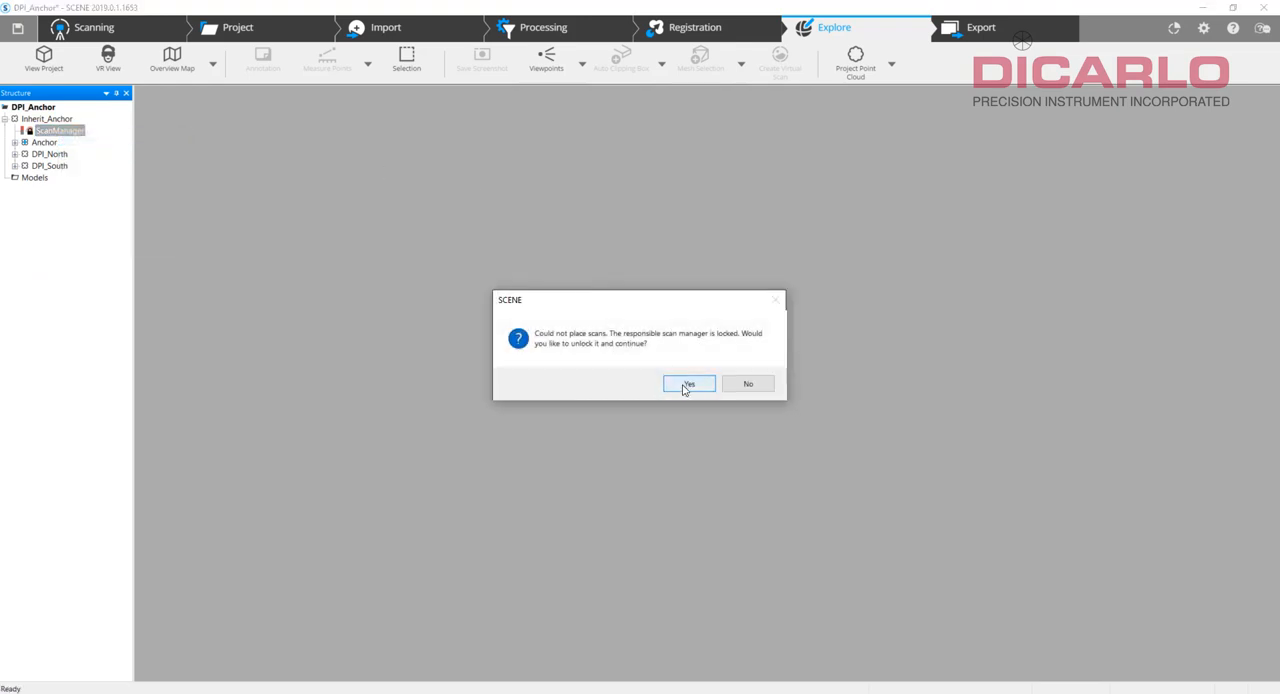
{"action": "left_click", "coordinate": [687, 384]}
{"action": "left_click", "coordinate": [676, 512]}
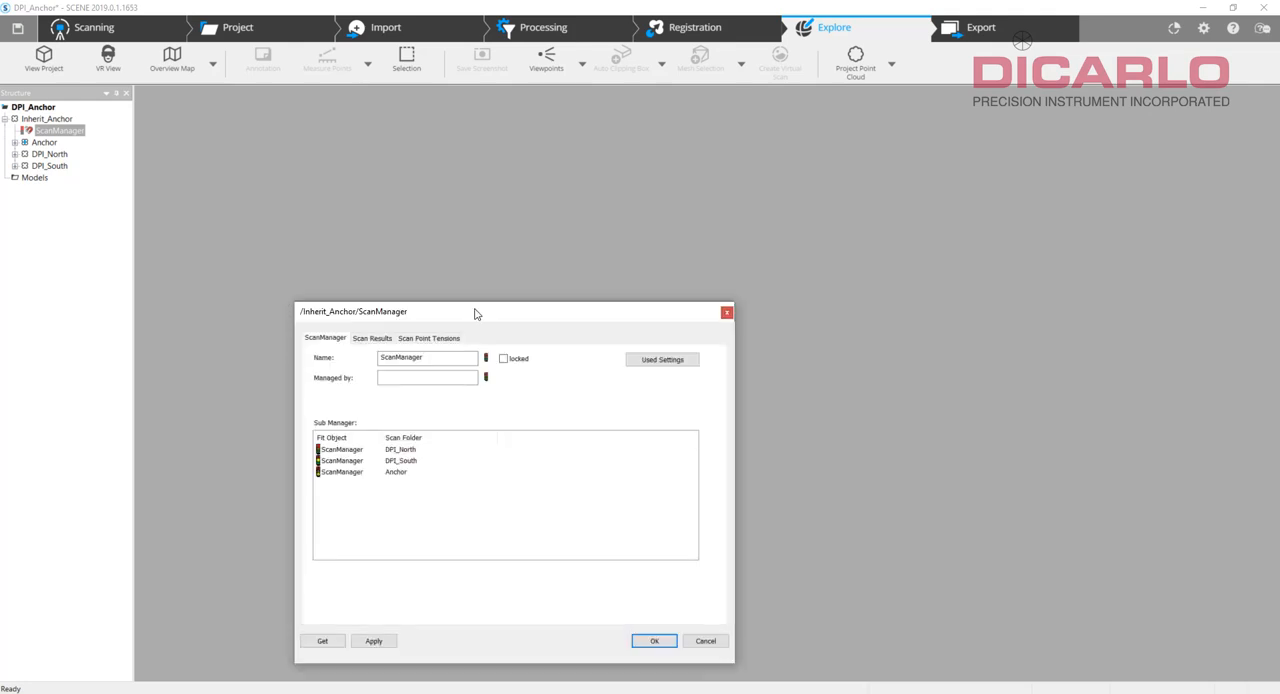
Review the scan results and scan point tensions of the top view based placement, and close the report.
{"action": "left_click", "coordinate": [373, 339]}
{"action": "left_click", "coordinate": [415, 339]}
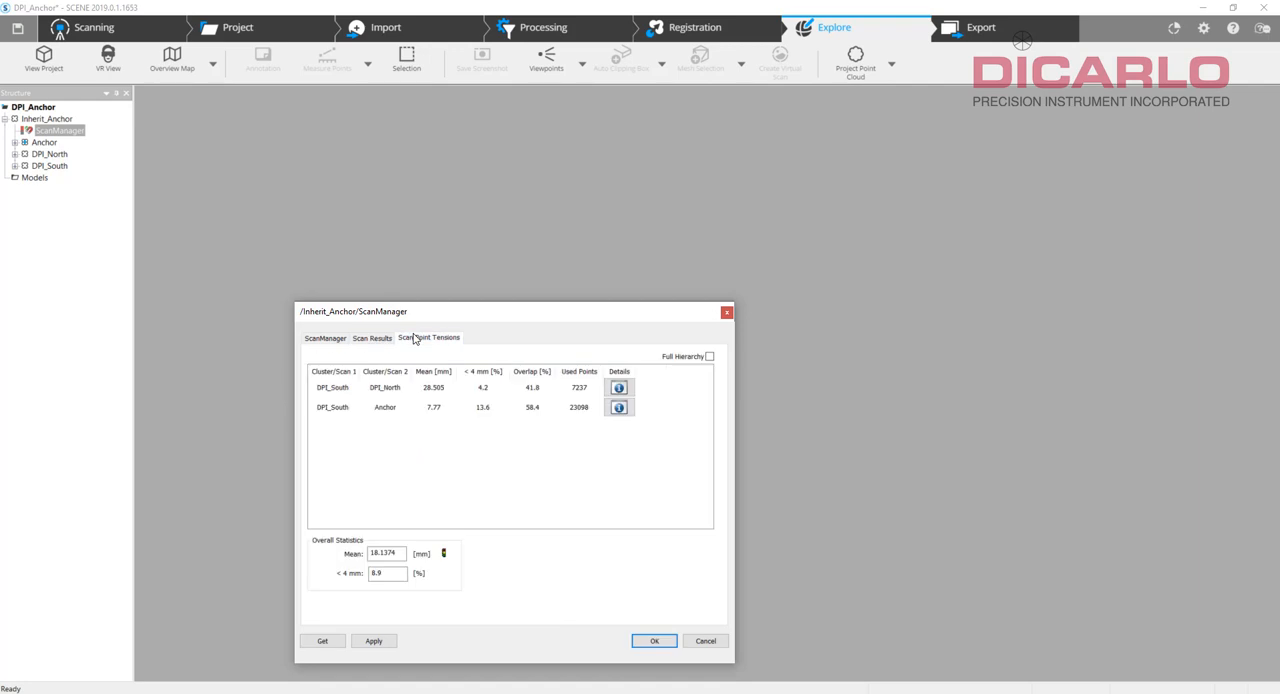
{"action": "left_click", "coordinate": [654, 641]}
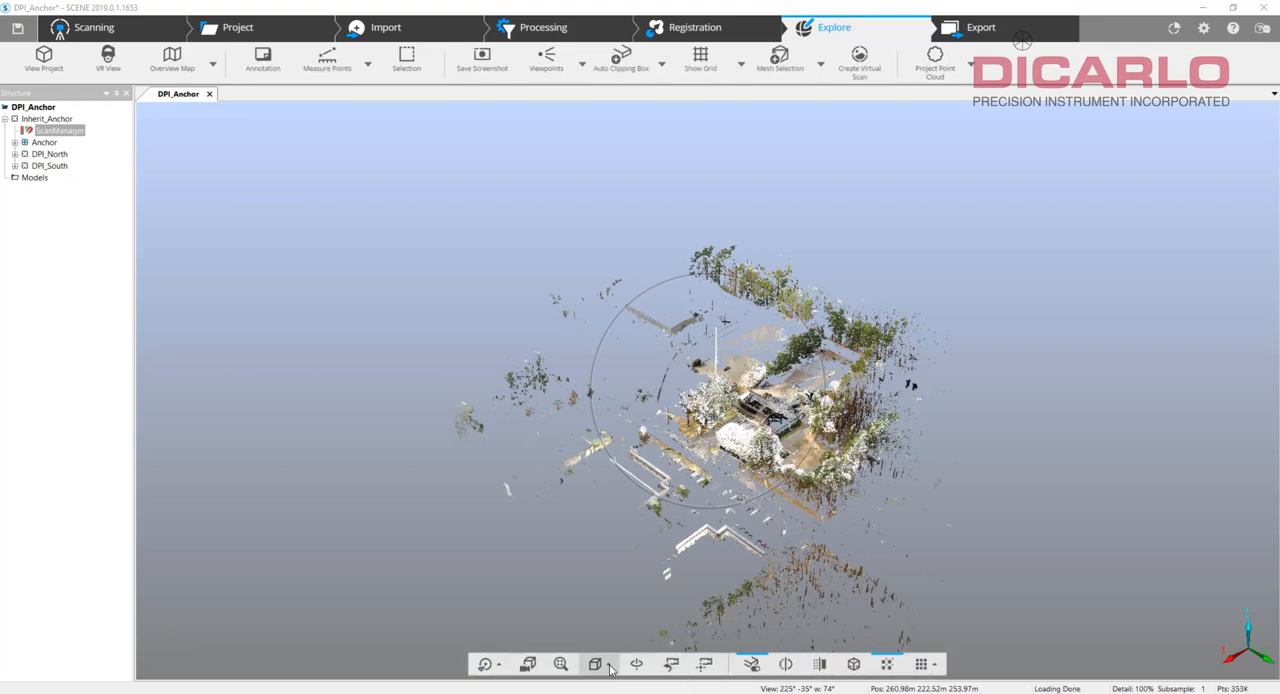
View the project from the top in 3D and highlight the Anchor, DPI_North and DPI_South clusters in turn to check their alignment.
{"action": "left_click", "coordinate": [597, 664]}
{"action": "left_click", "coordinate": [618, 484]}
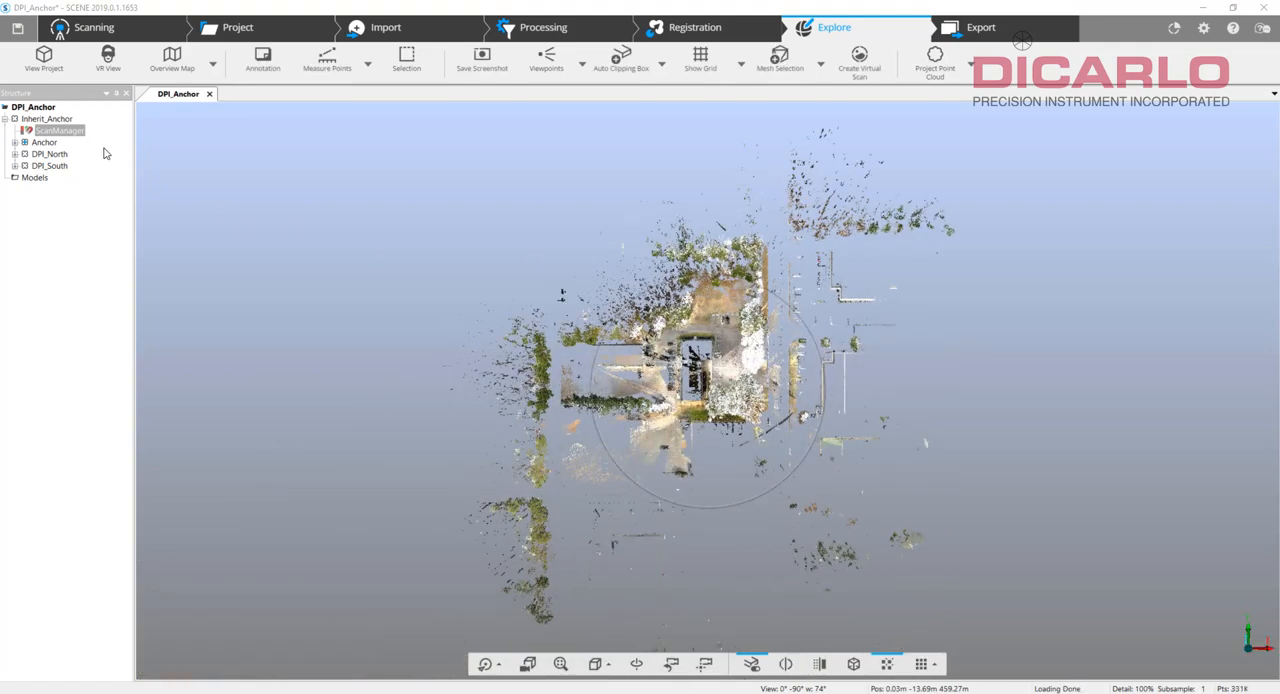
{"action": "left_click", "coordinate": [44, 142]}
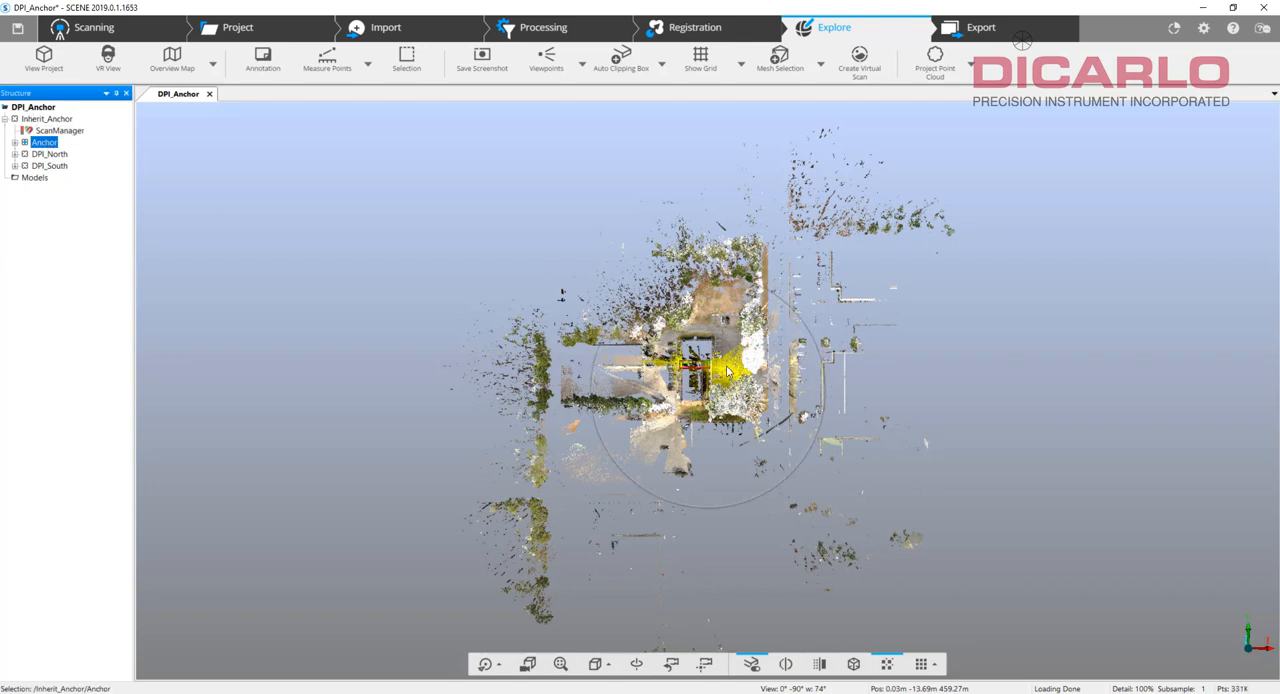
{"action": "left_click", "coordinate": [48, 155]}
{"action": "left_click", "coordinate": [50, 166]}
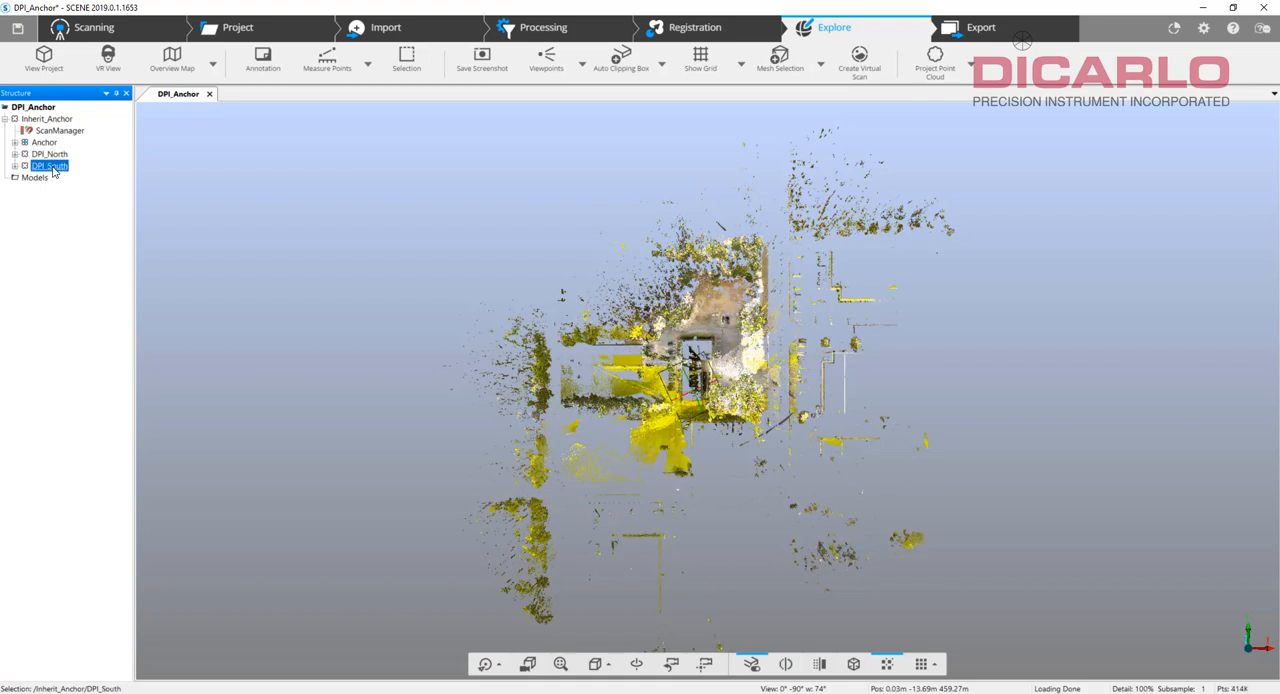
{"action": "left_click_drag", "start_coordinate": [726, 373], "coordinate": [705, 380]}
Place the Inherit_Anchor scans again, using the Cloud to Cloud placement mode.
{"action": "right_click", "coordinate": [60, 131]}
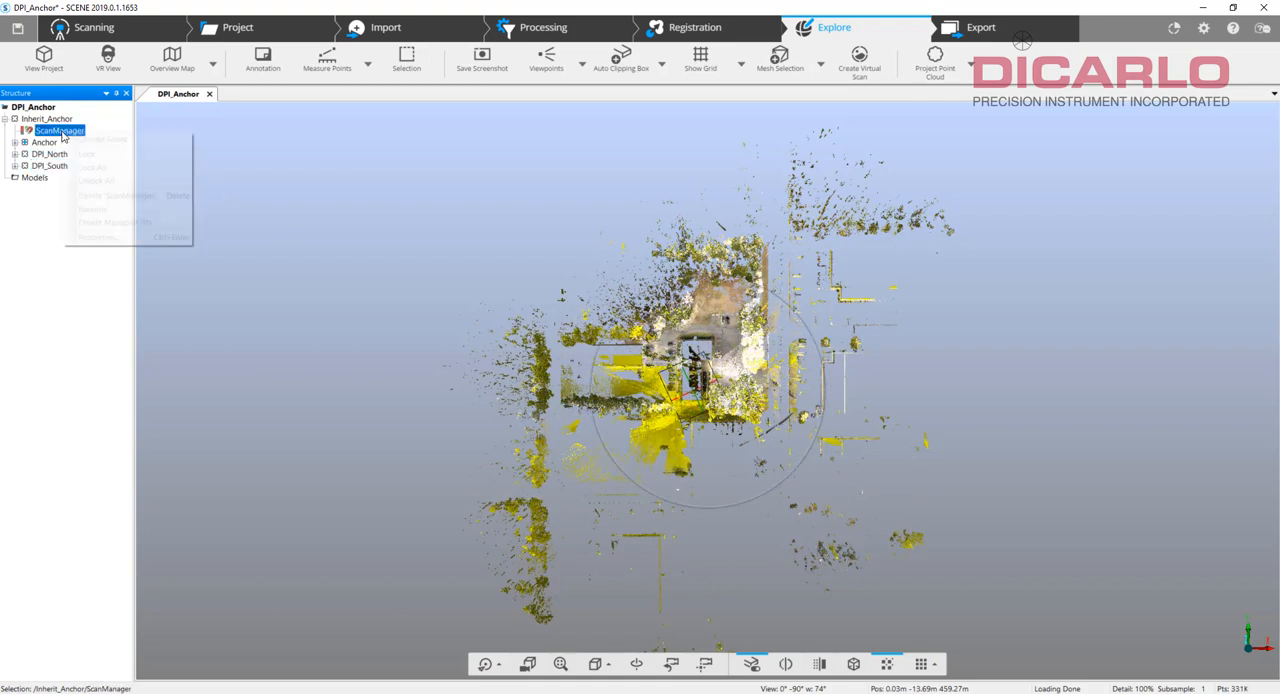
{"action": "left_click", "coordinate": [85, 137]}
{"action": "left_click", "coordinate": [673, 198]}
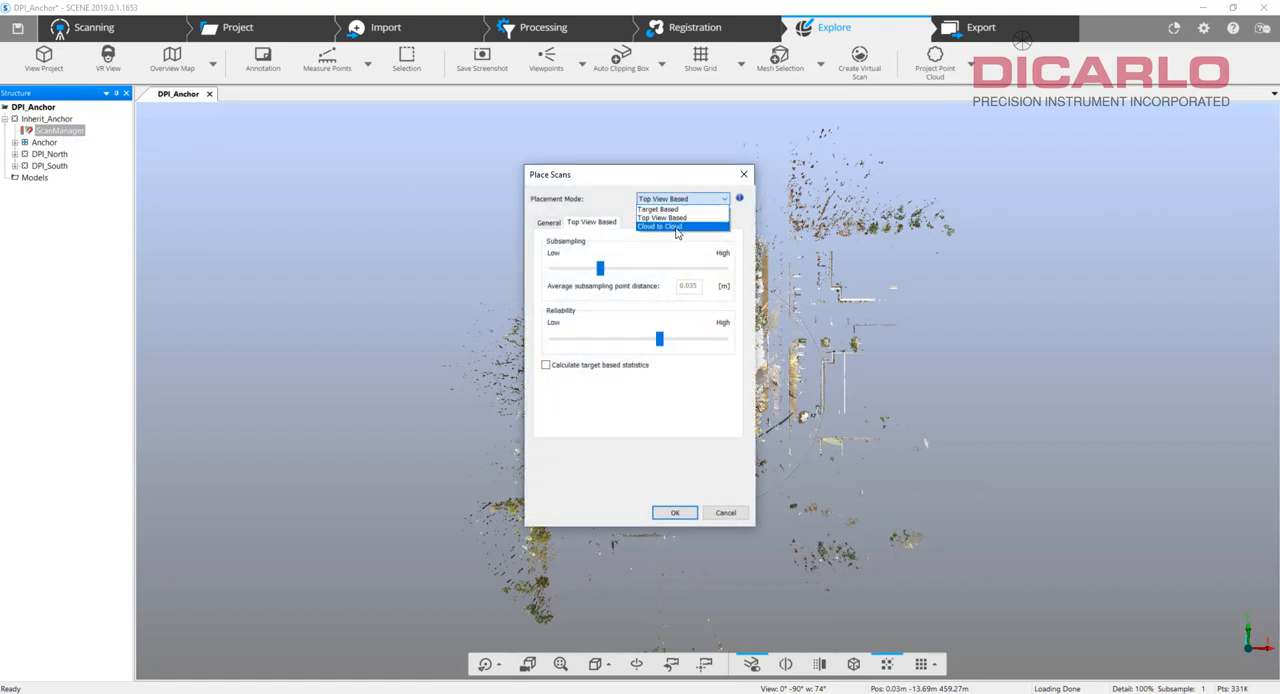
{"action": "left_click", "coordinate": [678, 226]}
{"action": "left_click", "coordinate": [675, 514]}
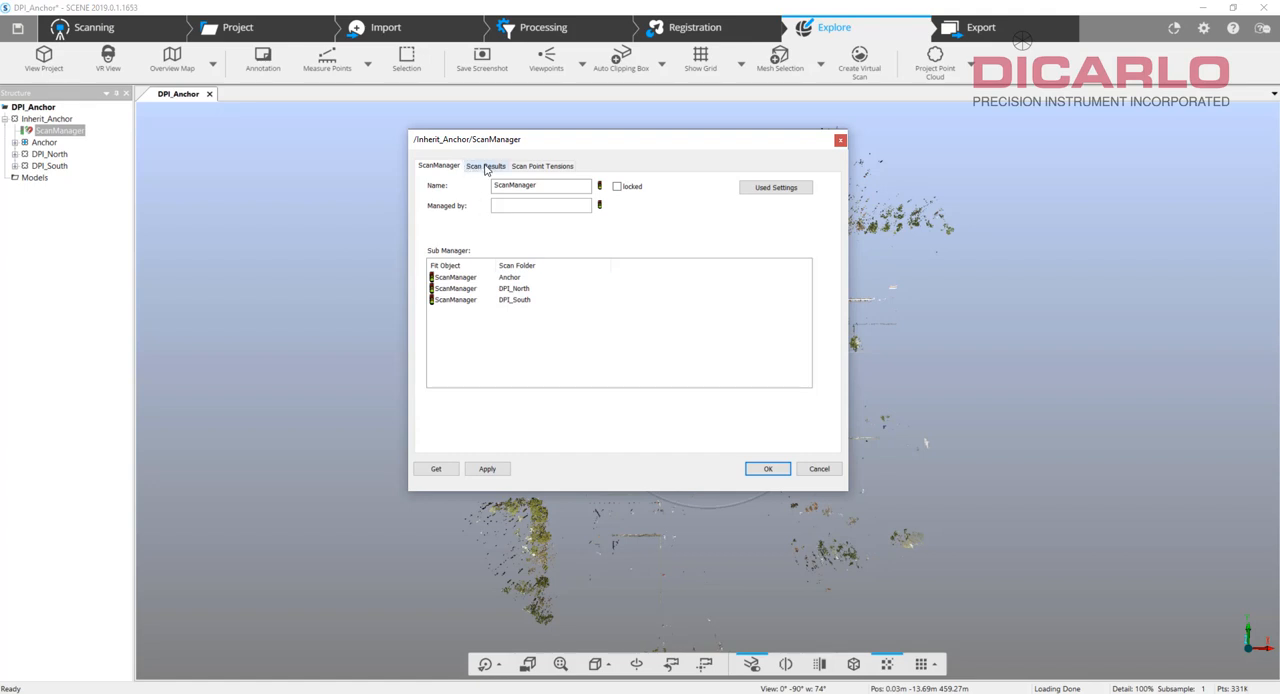
Check the Cloud to Cloud scan point tensions between the three clusters and accept the result.
{"action": "left_click", "coordinate": [487, 167]}
{"action": "left_click", "coordinate": [530, 166]}
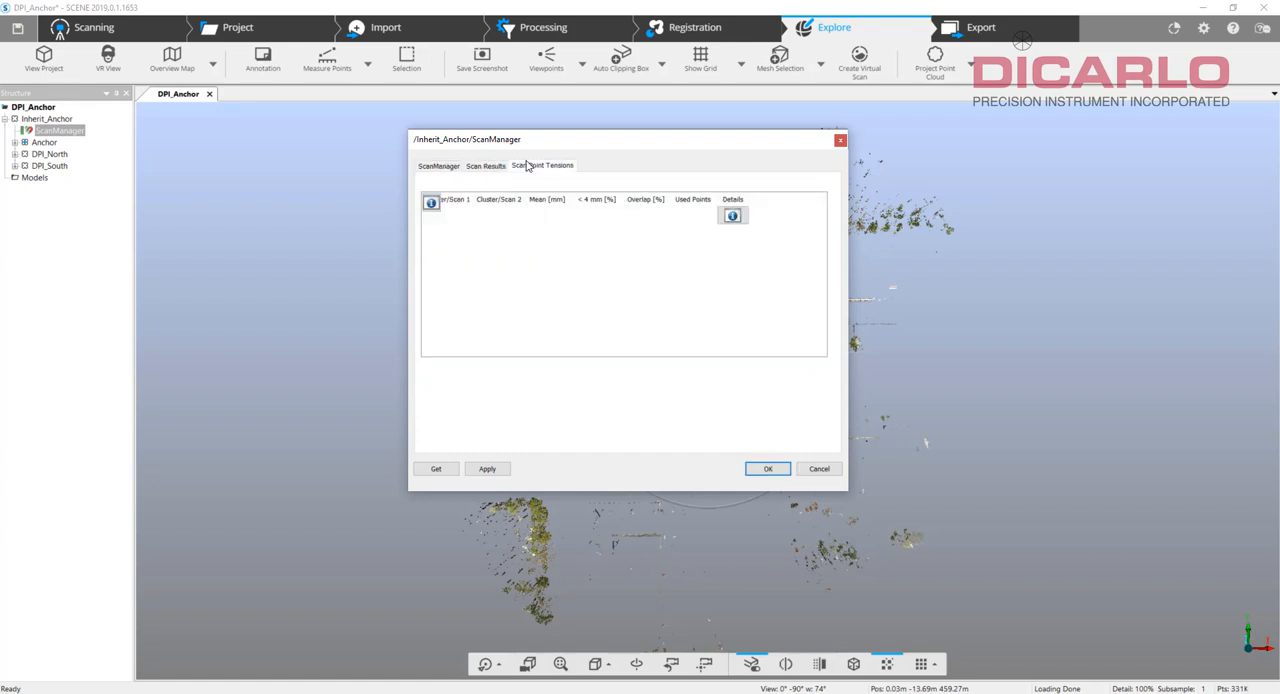
{"action": "left_click", "coordinate": [767, 469]}
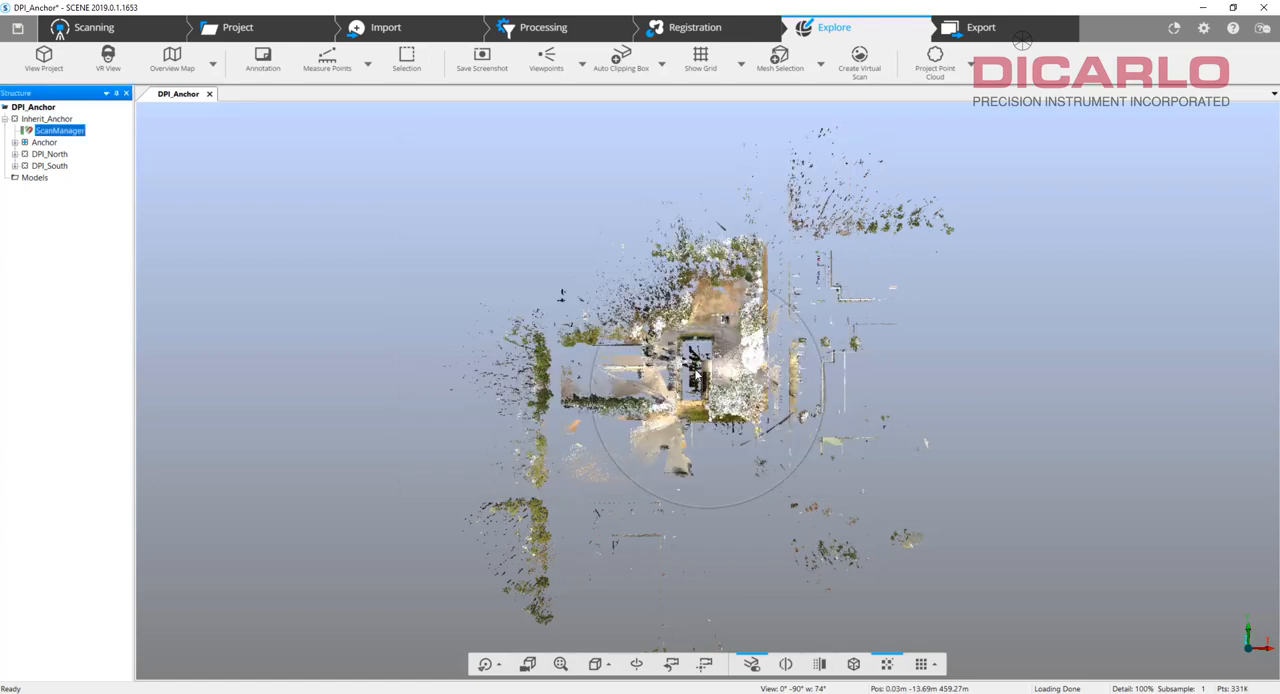
Examine the building front in 3D, highlighting Anchor, DPI_North and DPI_South to see which parts each cluster covers.
{"action": "scroll", "coordinate": [1069, 518], "scroll_direction": "down", "scroll_amount": 10}
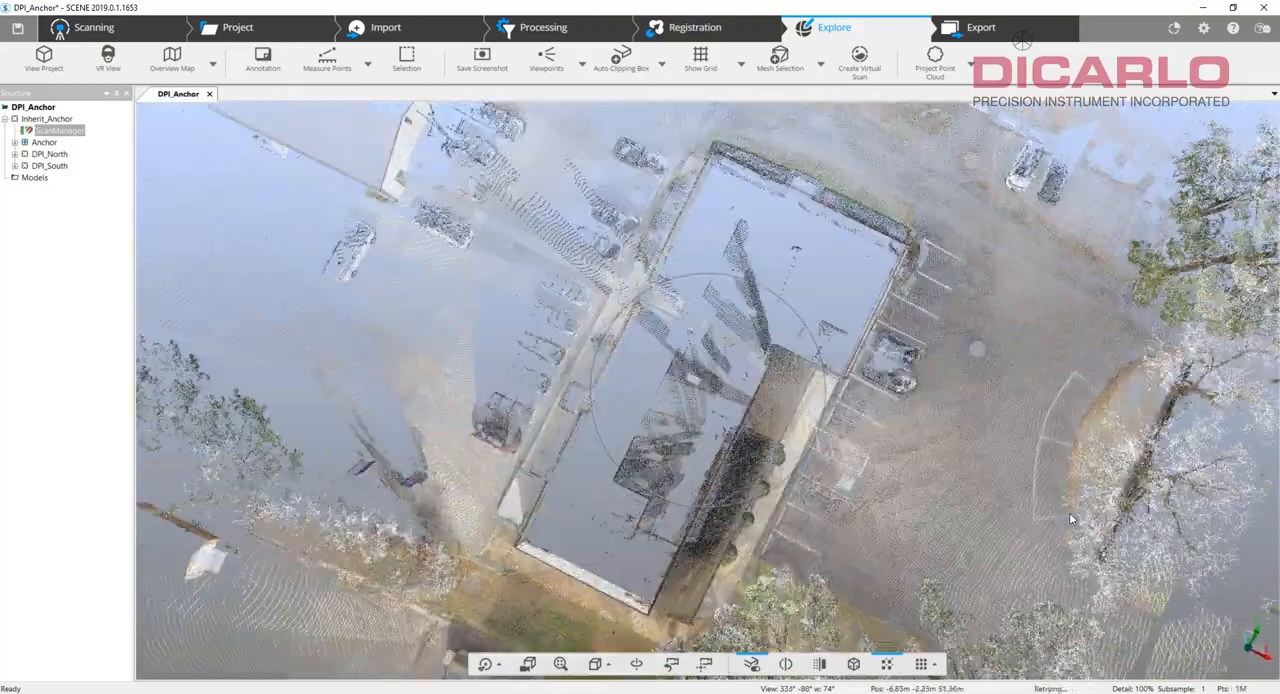
{"action": "scroll", "coordinate": [1069, 518], "scroll_direction": "up", "scroll_amount": 5}
{"action": "left_click_drag", "start_coordinate": [1069, 518], "coordinate": [886, 228]}
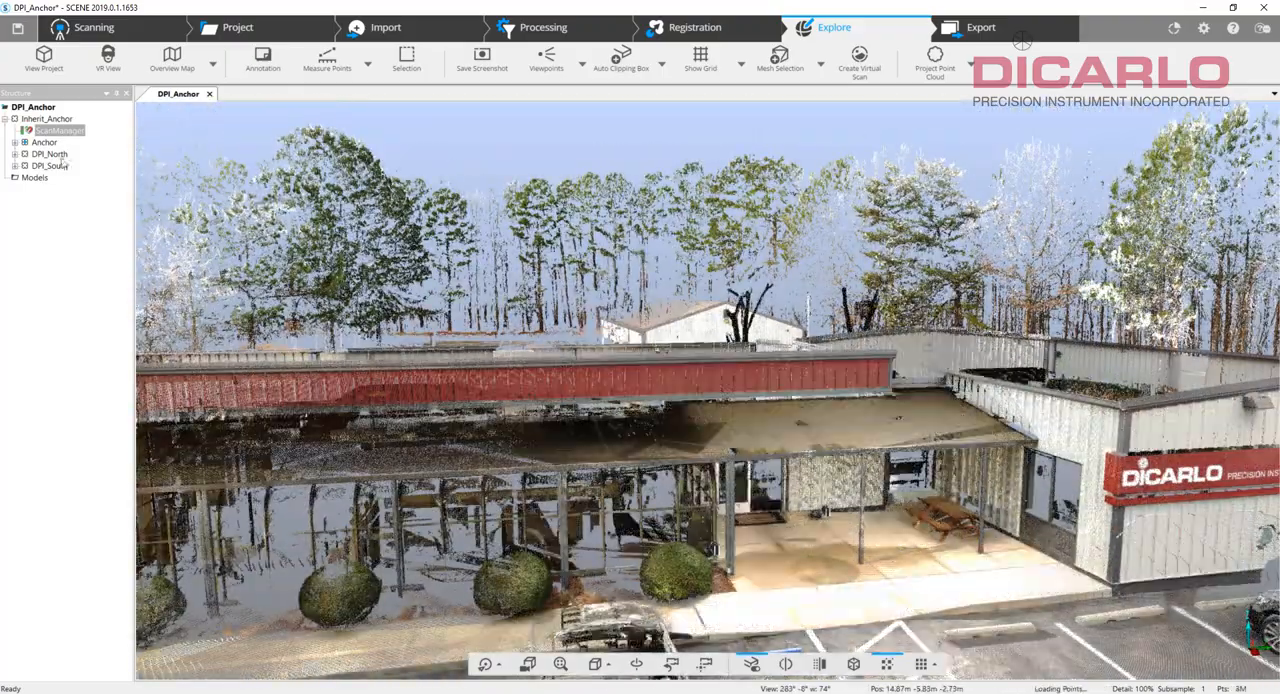
{"action": "left_click", "coordinate": [44, 142]}
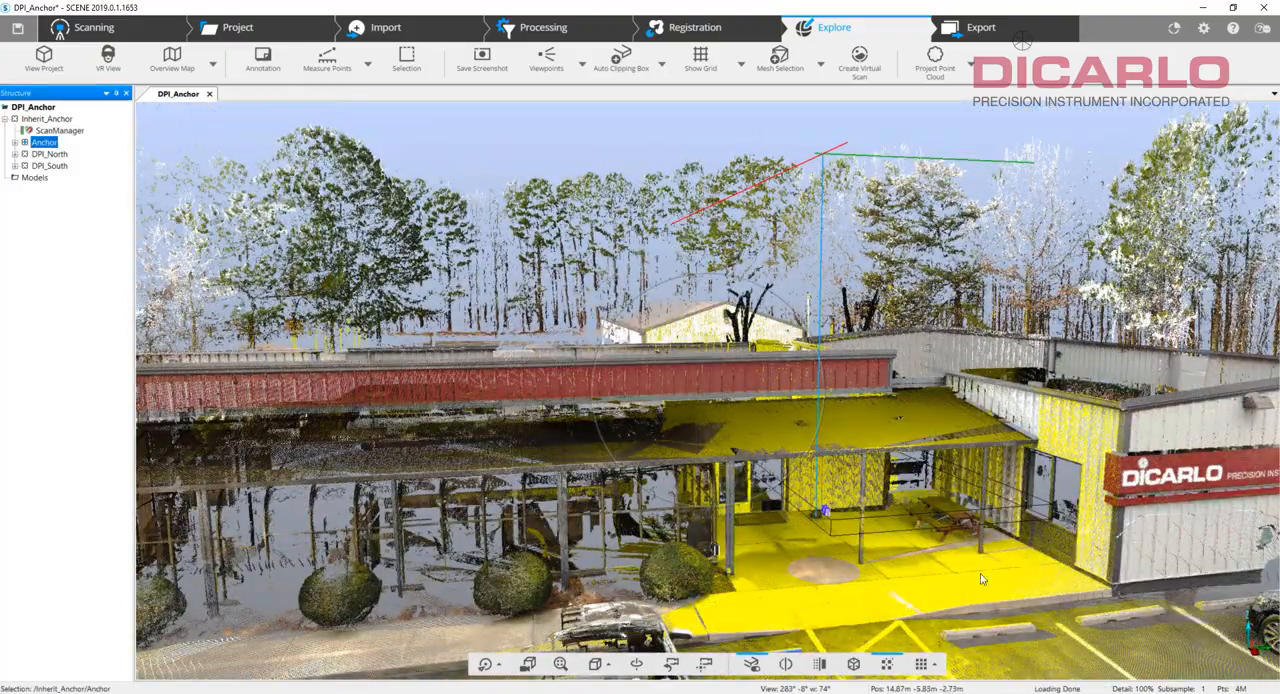
{"action": "left_click_drag", "start_coordinate": [981, 579], "coordinate": [1021, 575]}
{"action": "left_click", "coordinate": [1021, 575]}
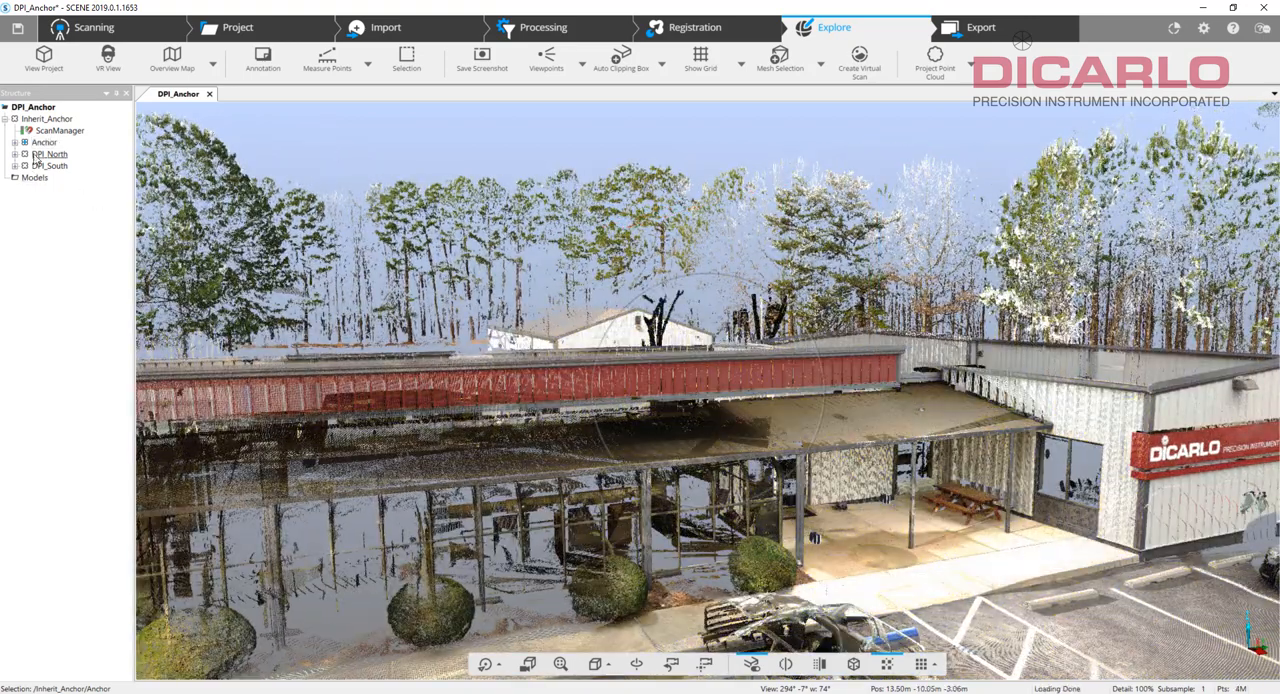
{"action": "left_click", "coordinate": [37, 156]}
{"action": "left_click", "coordinate": [45, 167]}
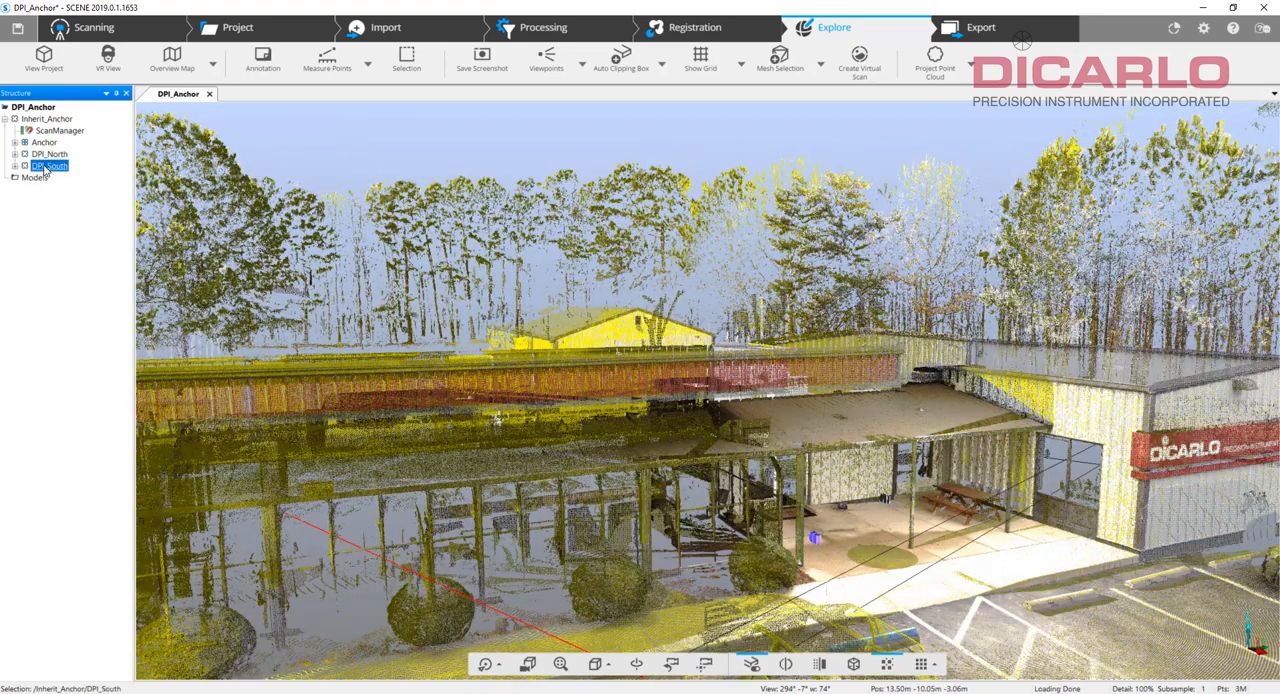
{"action": "left_click", "coordinate": [50, 155]}
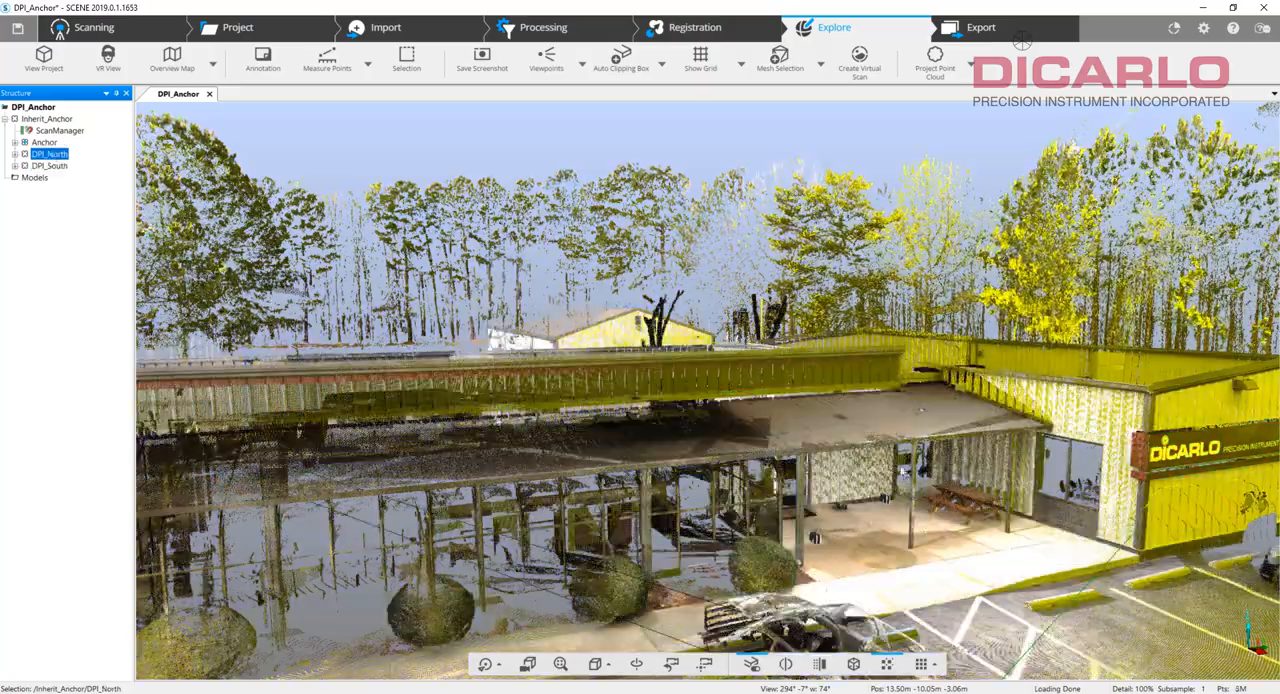
{"action": "left_click", "coordinate": [880, 538]}
Inspect the covered entrance up close, including floor, walls and canopy, for the alignment of the registered scans.
{"action": "left_click_drag", "start_coordinate": [853, 508], "coordinate": [580, 295]}
{"action": "scroll", "coordinate": [745, 441], "scroll_direction": "up", "scroll_amount": 1}
{"action": "scroll", "coordinate": [745, 441], "scroll_direction": "up", "scroll_amount": 4}
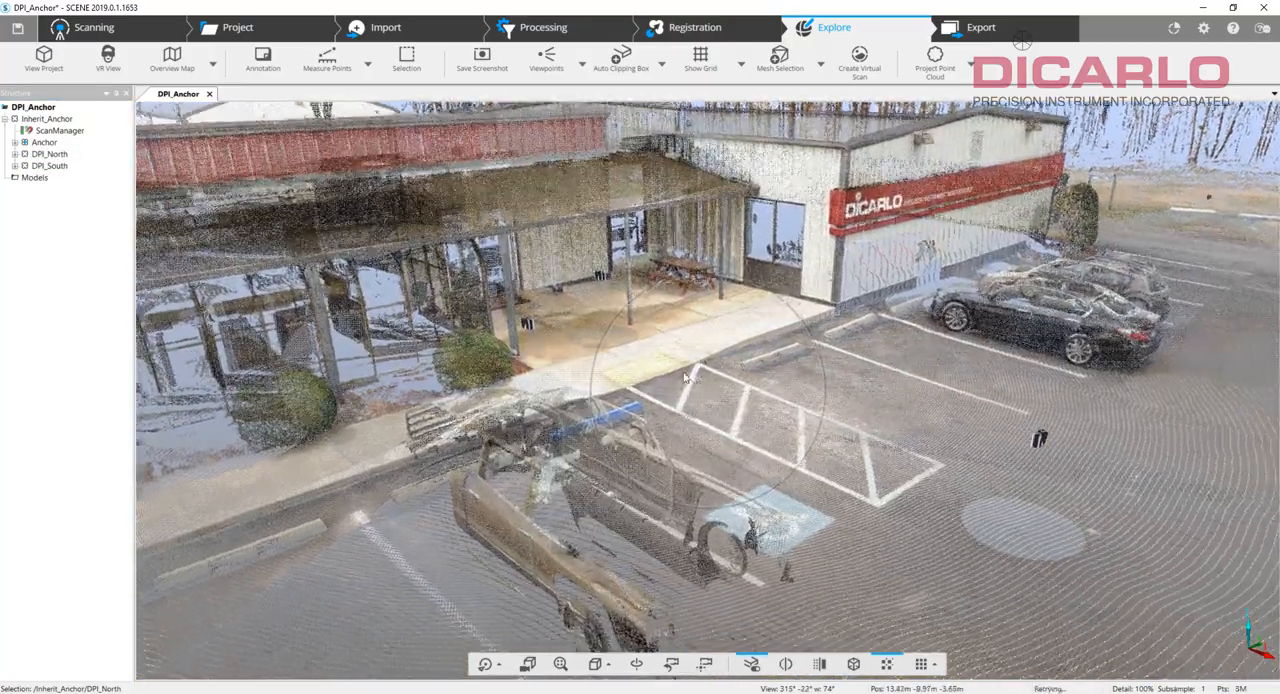
{"action": "left_click_drag", "start_coordinate": [480, 285], "coordinate": [946, 463]}
{"action": "scroll", "coordinate": [640, 353], "scroll_direction": "up", "scroll_amount": 6}
{"action": "scroll", "coordinate": [640, 355], "scroll_direction": "up", "scroll_amount": 3}
{"action": "scroll", "coordinate": [942, 448], "scroll_direction": "up", "scroll_amount": 2}
{"action": "scroll", "coordinate": [941, 441], "scroll_direction": "up", "scroll_amount": 4}
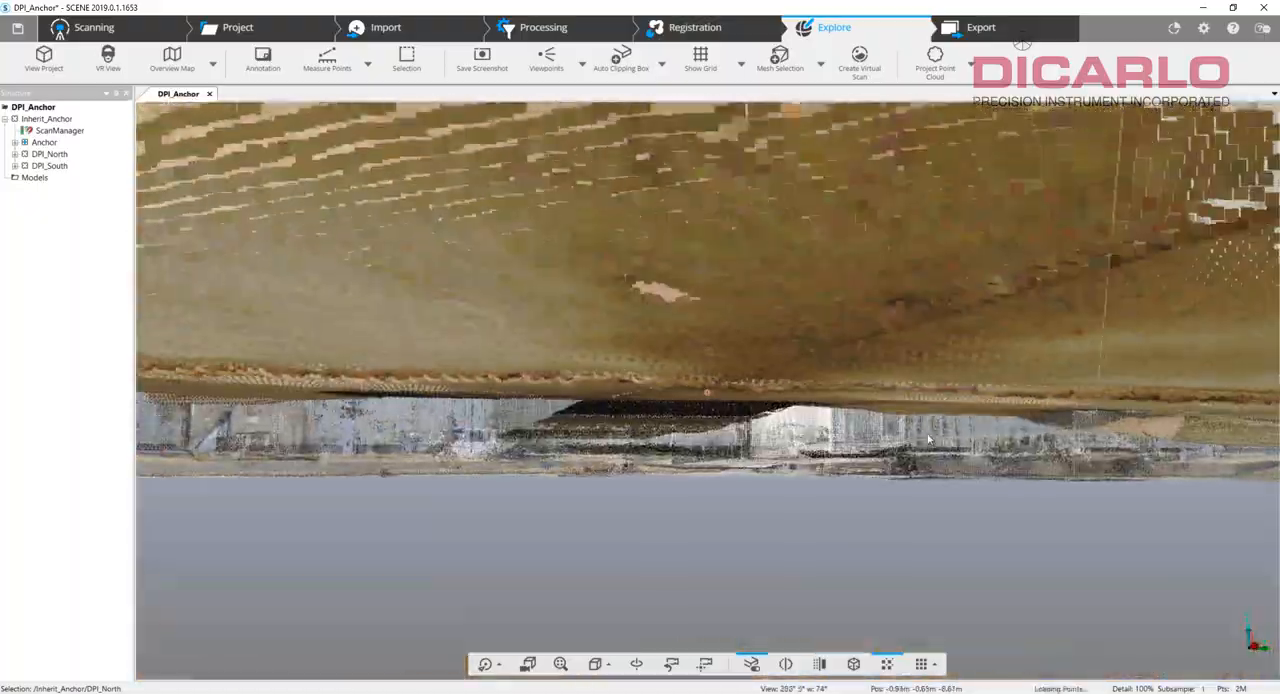
{"action": "scroll", "coordinate": [910, 445], "scroll_direction": "down", "scroll_amount": 5}
{"action": "scroll", "coordinate": [912, 445], "scroll_direction": "down", "scroll_amount": 6}
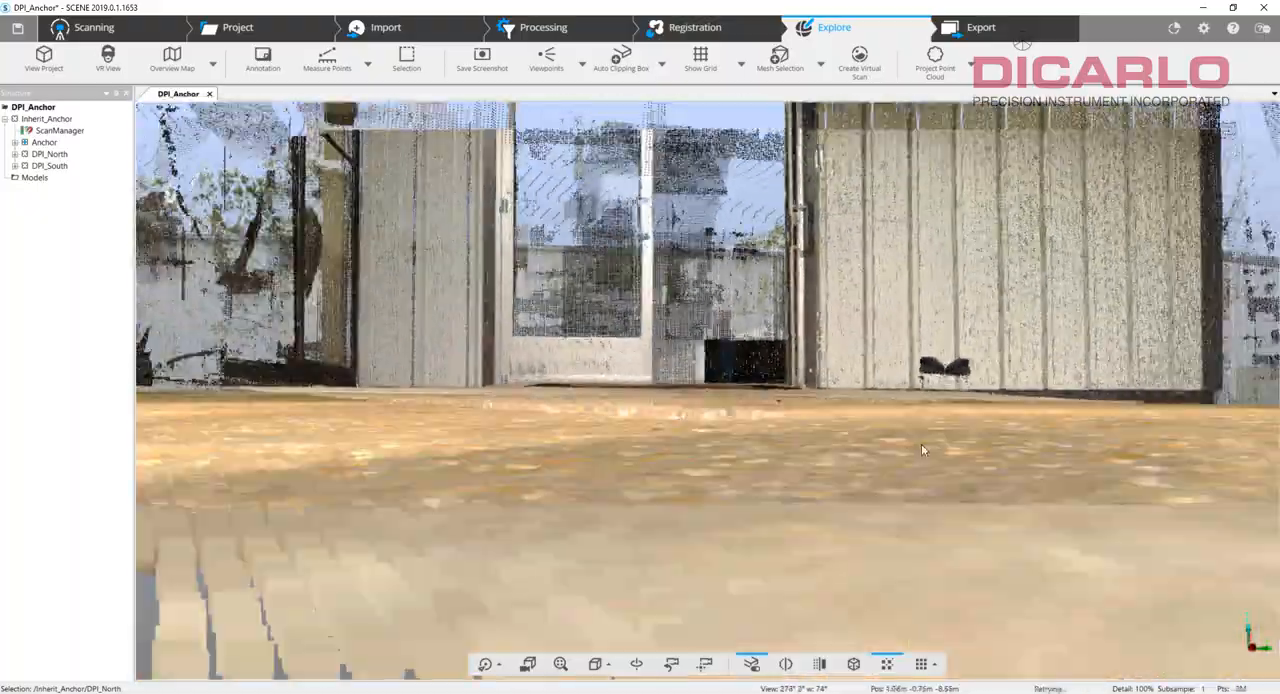
{"action": "left_click_drag", "start_coordinate": [923, 446], "coordinate": [986, 454]}
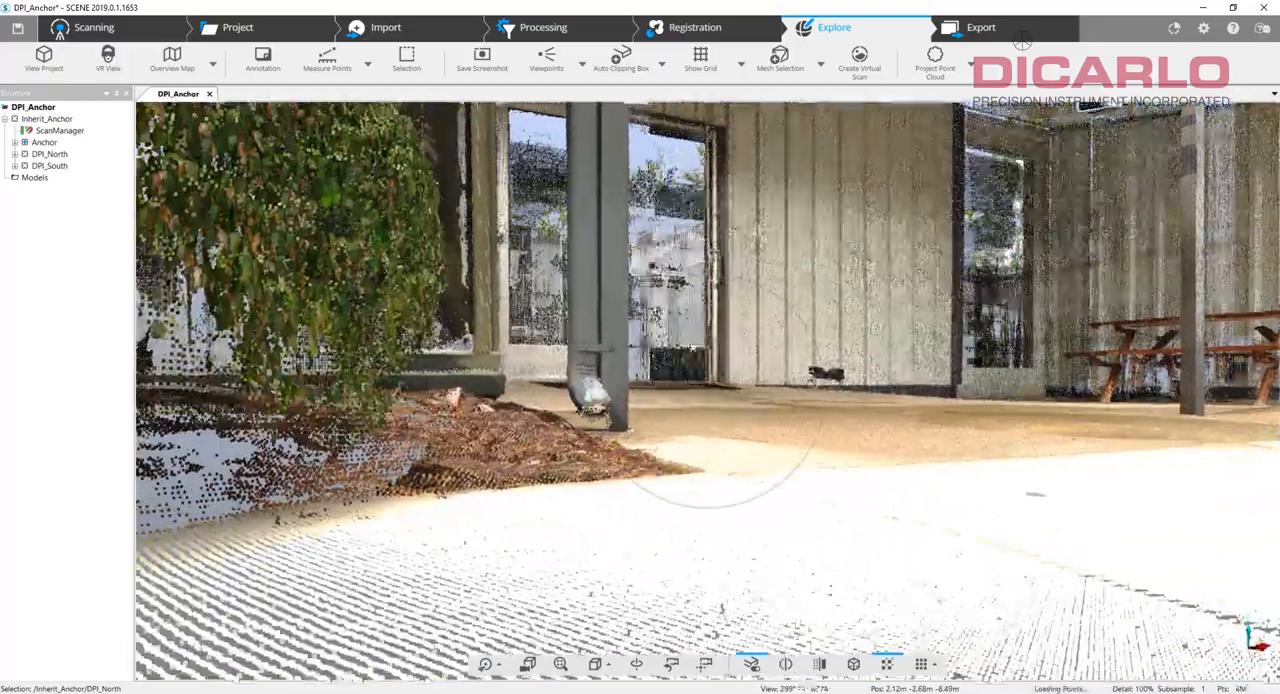
{"action": "mouse_move", "coordinate": [702, 398]}
{"action": "left_mouse_down"}
{"action": "mouse_move", "coordinate": [714, 298]}
{"action": "mouse_move", "coordinate": [826, 324]}
{"action": "mouse_move", "coordinate": [759, 328]}
{"action": "left_mouse_up"}
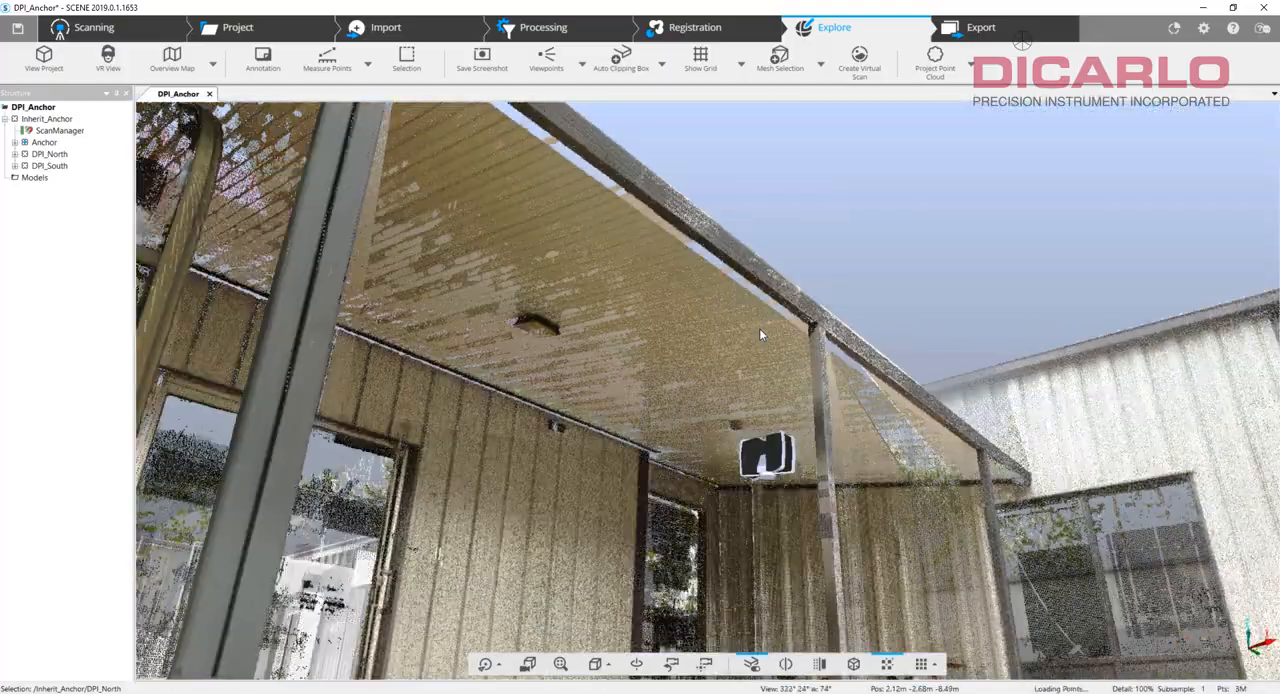
Highlight DPI_Scan_002 and DP_outside_SI_Scan_001 from their scanner positions near the entrance and compare their coverage.
{"action": "left_click", "coordinate": [766, 461]}
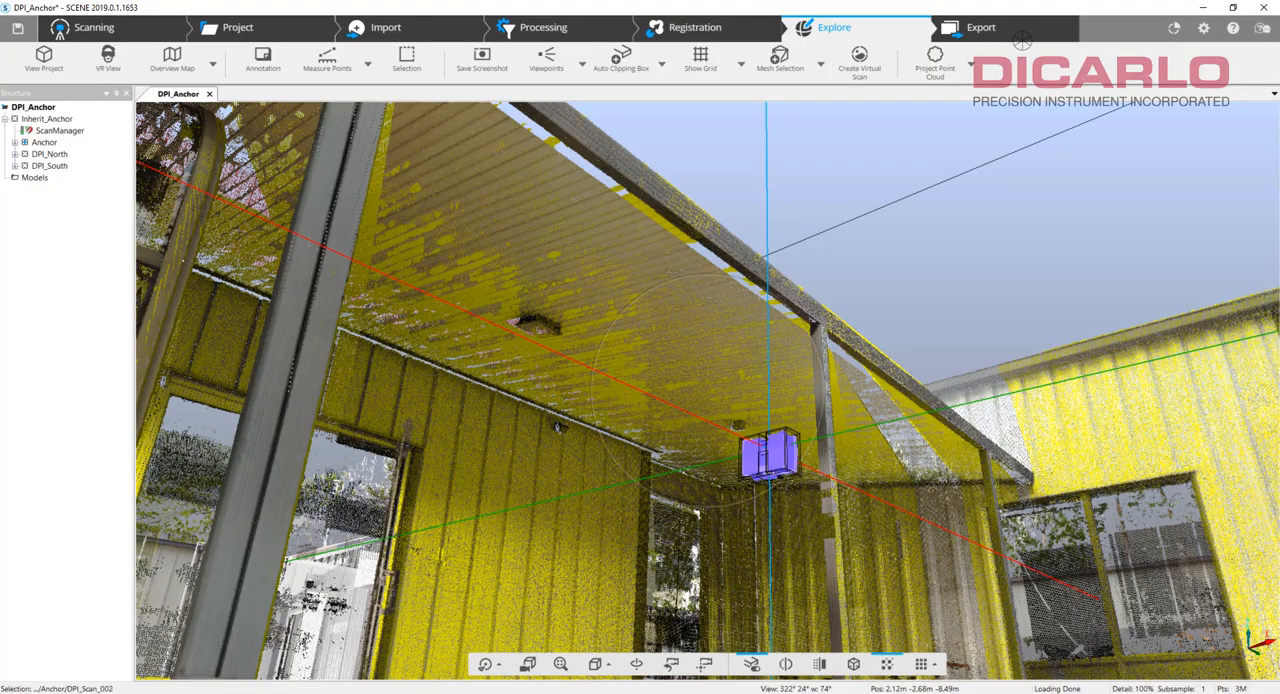
{"action": "left_click_drag", "start_coordinate": [702, 465], "coordinate": [741, 530]}
{"action": "scroll", "coordinate": [741, 530], "scroll_direction": "down", "scroll_amount": 5}
{"action": "left_click", "coordinate": [660, 256]}
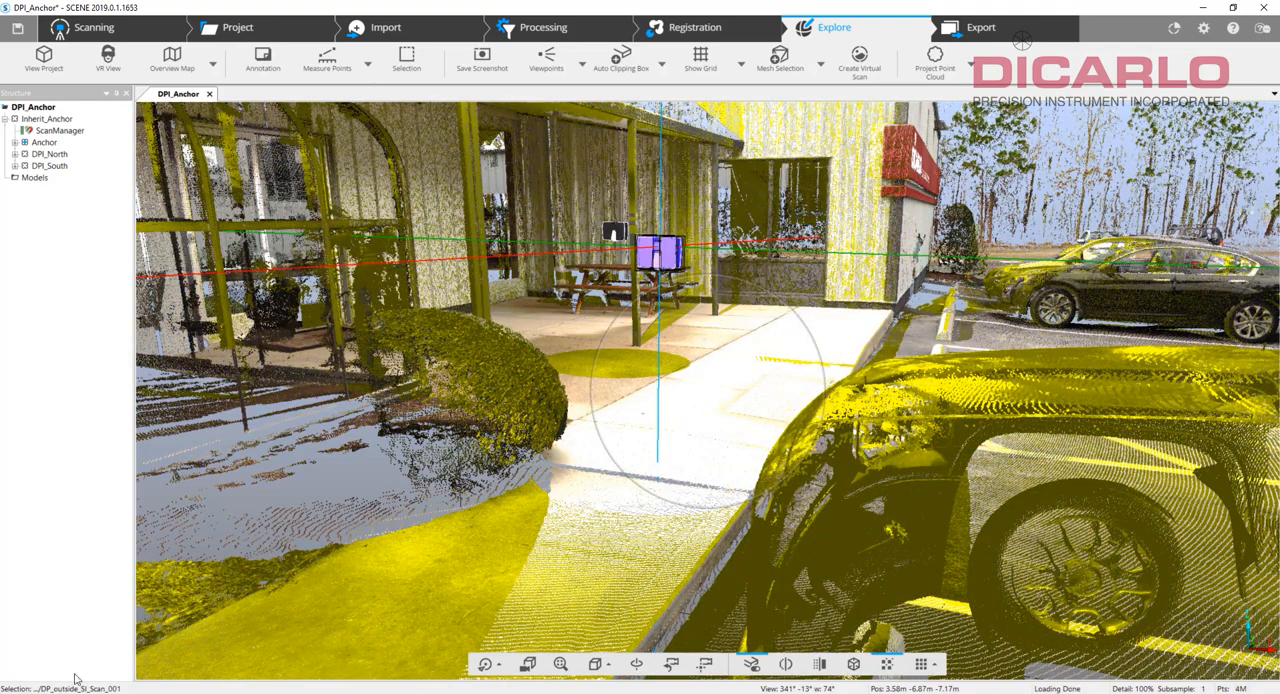
{"action": "left_click_drag", "start_coordinate": [700, 357], "coordinate": [694, 346]}
{"action": "scroll", "coordinate": [694, 346], "scroll_direction": "up", "scroll_amount": 4}
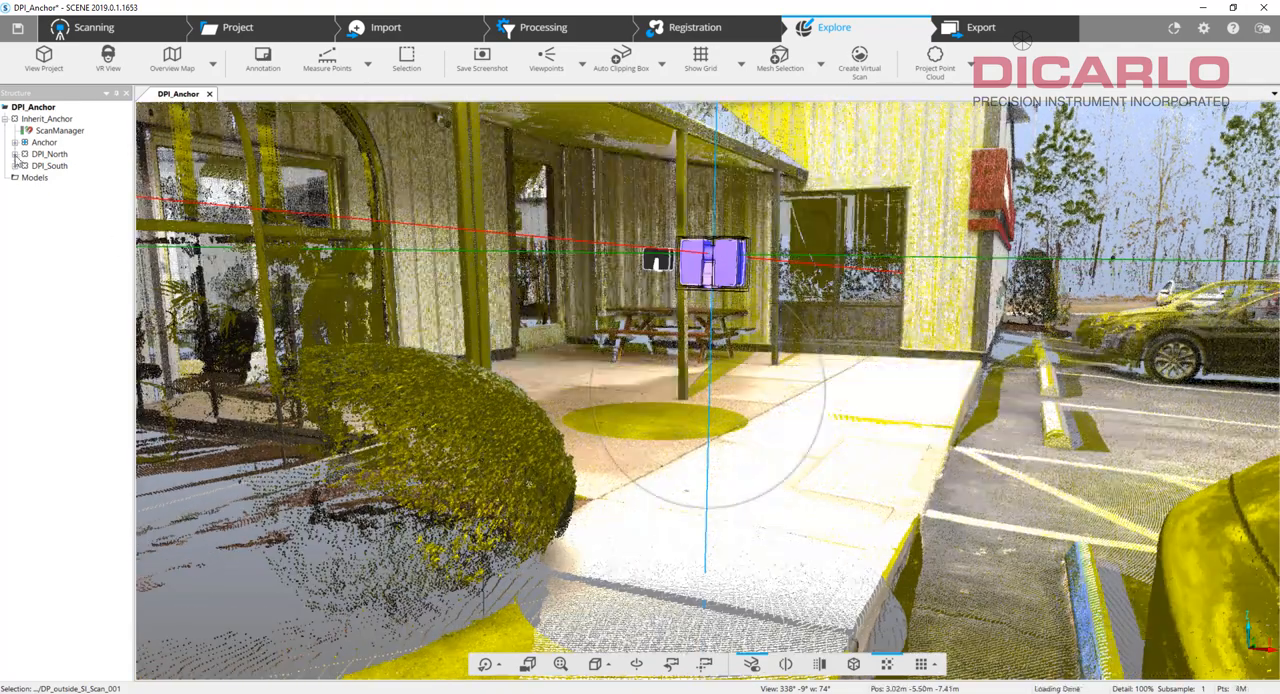
Expand the DPI_North and DPI_South clusters and highlight DP_outside_N_Scan_001 and DP_outside_SI_Scan_001 in the 3D view.
{"action": "left_click", "coordinate": [15, 154]}
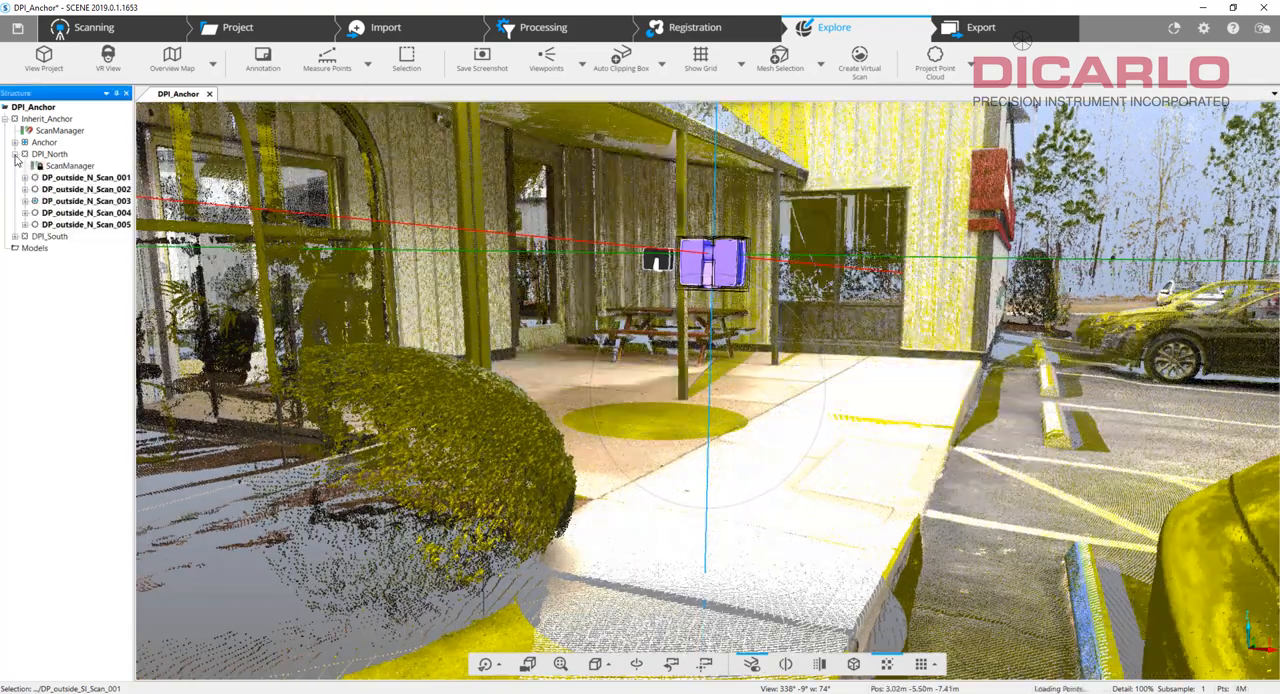
{"action": "left_click", "coordinate": [75, 178]}
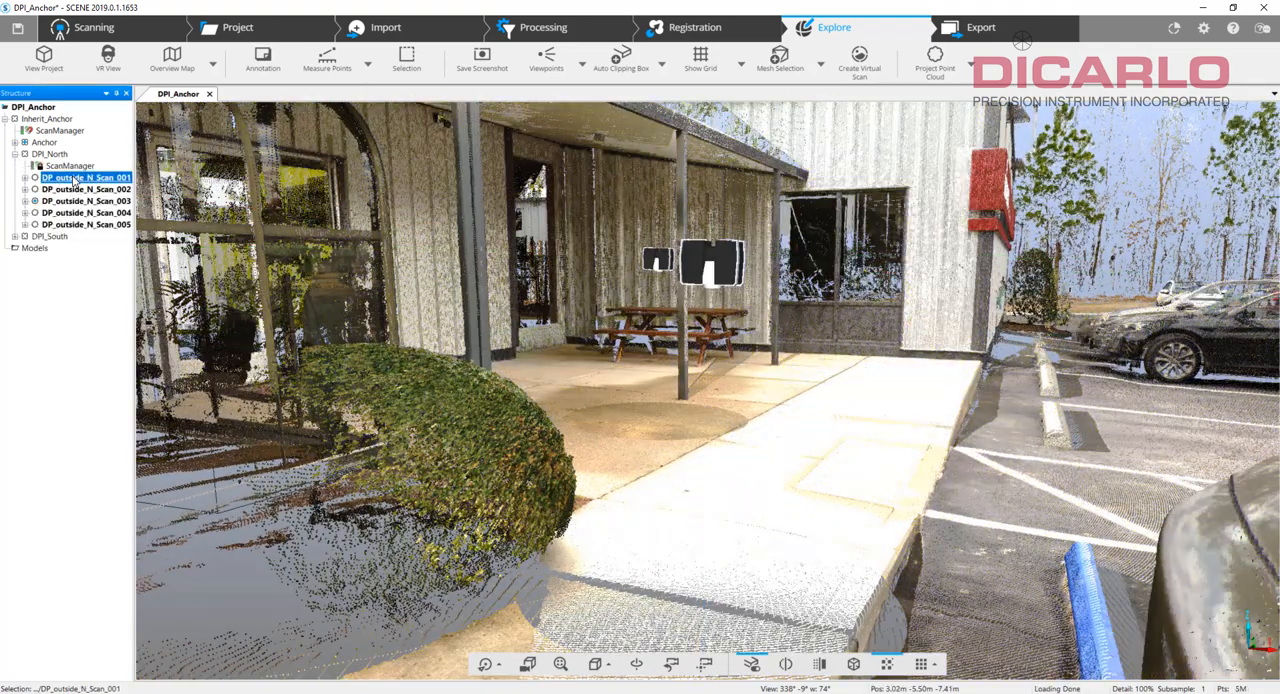
{"action": "left_click", "coordinate": [14, 236]}
{"action": "left_click", "coordinate": [82, 259]}
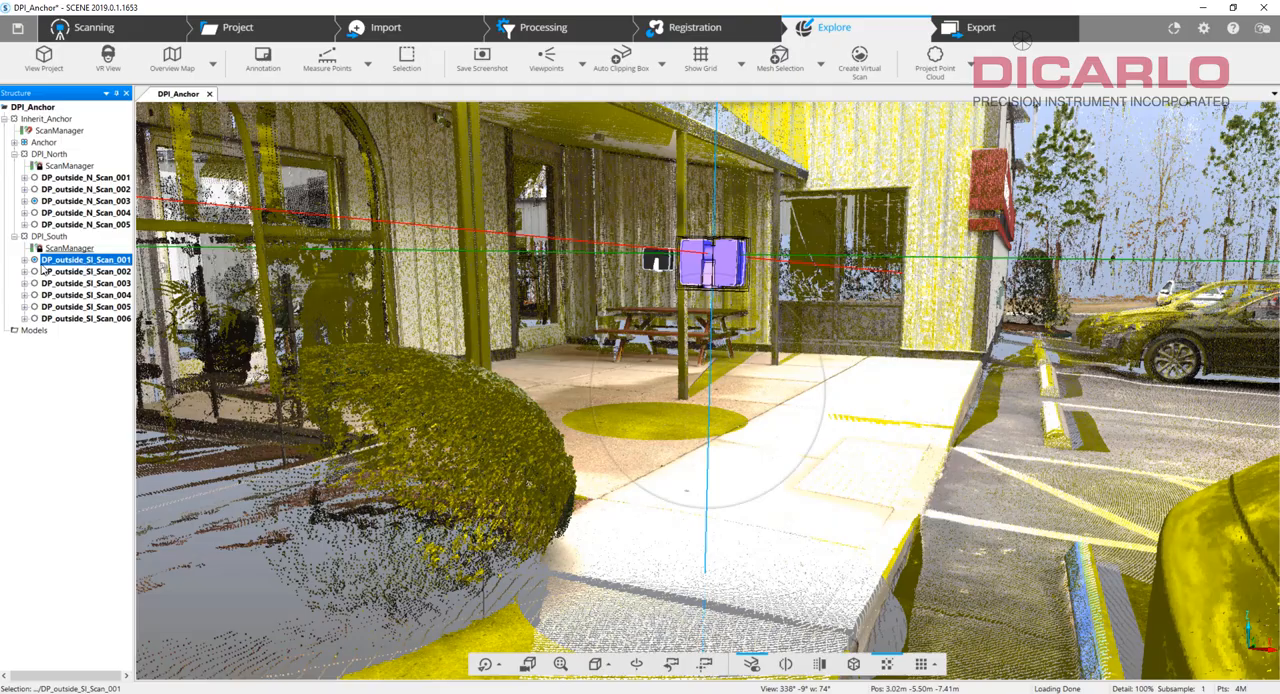
Collapse the DPI_North and DPI_South clusters and examine the whole registered building and parking areas from above.
{"action": "left_click", "coordinate": [14, 154]}
{"action": "left_click", "coordinate": [15, 166]}
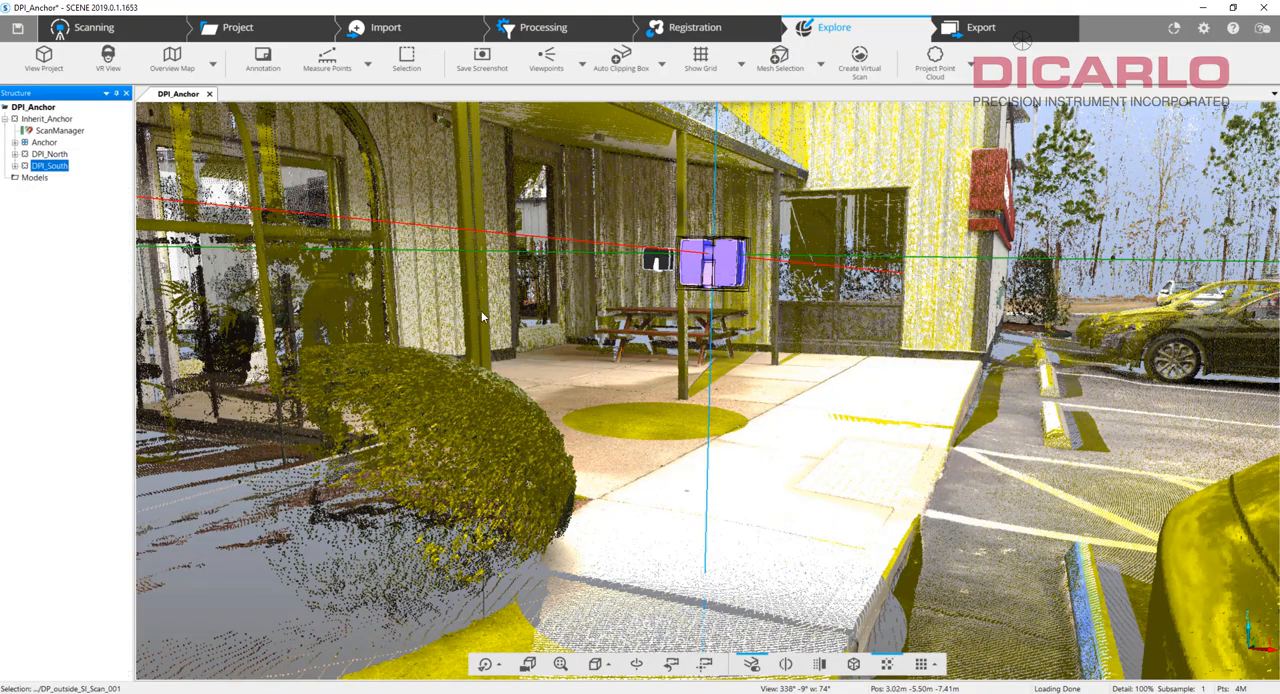
{"action": "left_click", "coordinate": [851, 424]}
{"action": "left_click_drag", "start_coordinate": [731, 382], "coordinate": [742, 531]}
{"action": "scroll", "coordinate": [744, 367], "scroll_direction": "up", "scroll_amount": 3}
{"action": "scroll", "coordinate": [742, 531], "scroll_direction": "down", "scroll_amount": 5}
{"action": "scroll", "coordinate": [742, 531], "scroll_direction": "down", "scroll_amount": 5}
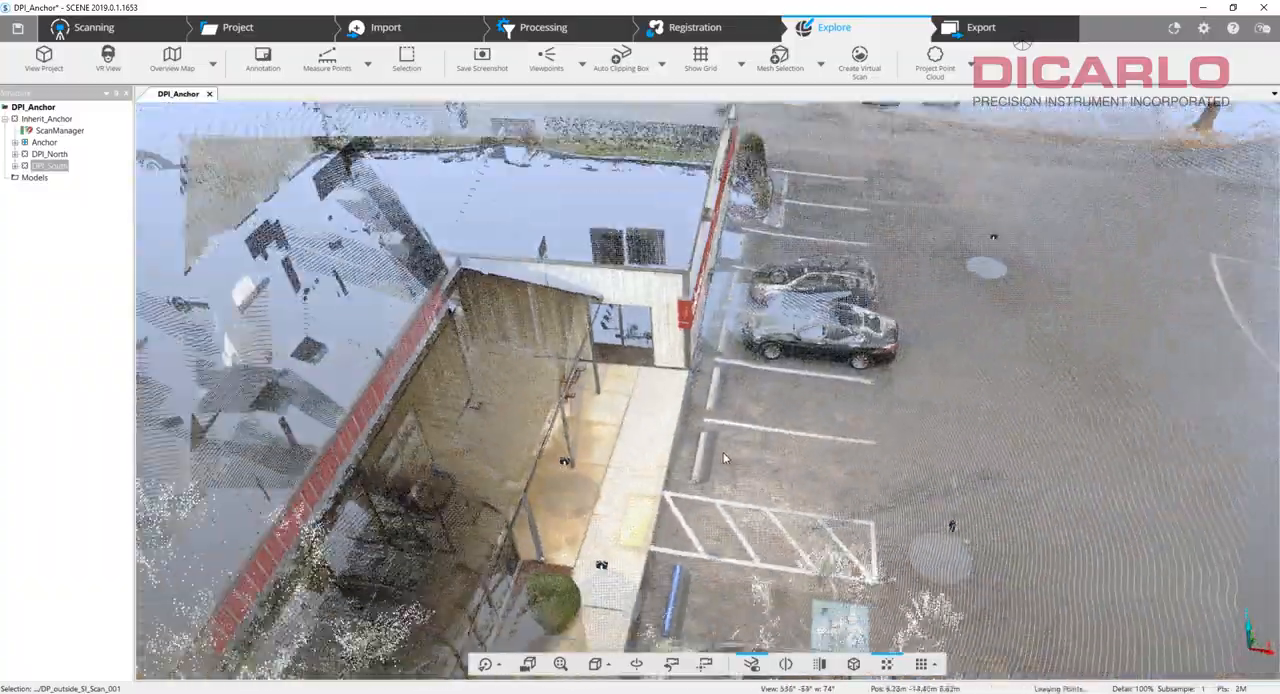
{"action": "left_click_drag", "start_coordinate": [723, 452], "coordinate": [650, 350]}
{"action": "scroll", "coordinate": [800, 420], "scroll_direction": "down", "scroll_amount": 2}
{"action": "left_click_drag", "start_coordinate": [985, 465], "coordinate": [1130, 518]}
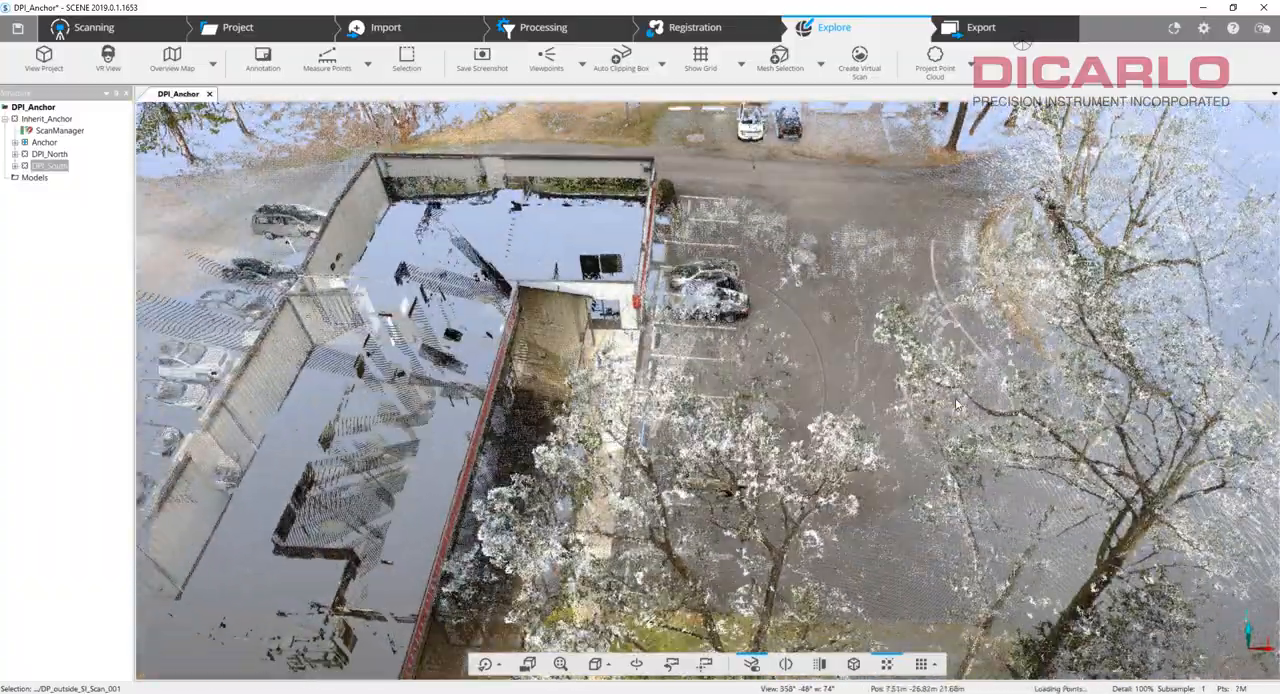
{"action": "left_click_drag", "start_coordinate": [560, 350], "coordinate": [697, 334]}
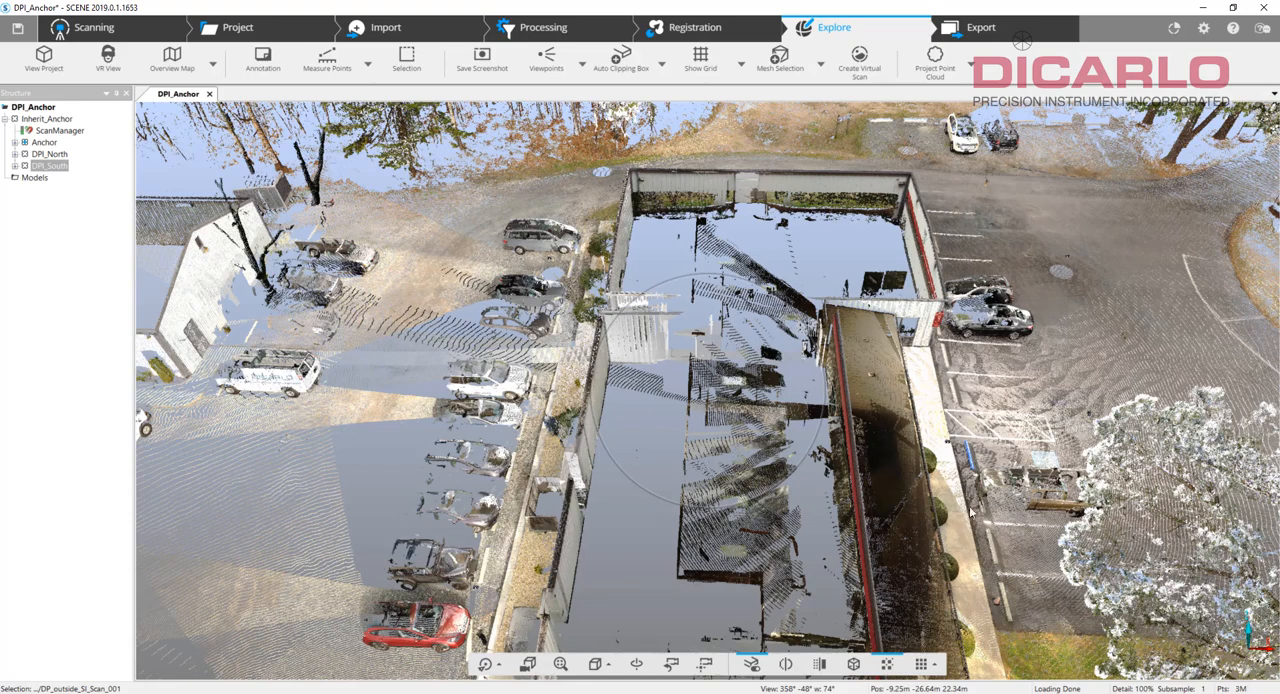
{"action": "left_click_drag", "start_coordinate": [938, 440], "coordinate": [965, 540]}
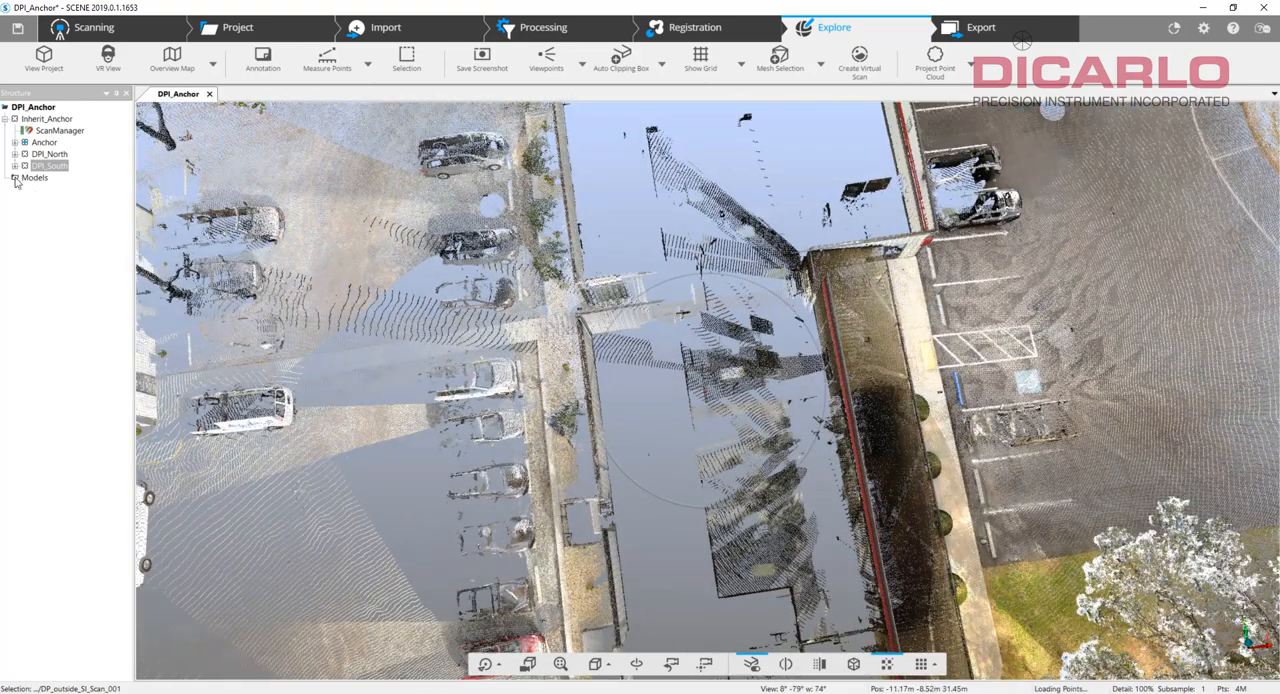
Expand the Anchor cluster and review the scan results and scan point tensions in its ScanManager.
{"action": "left_click", "coordinate": [15, 142]}
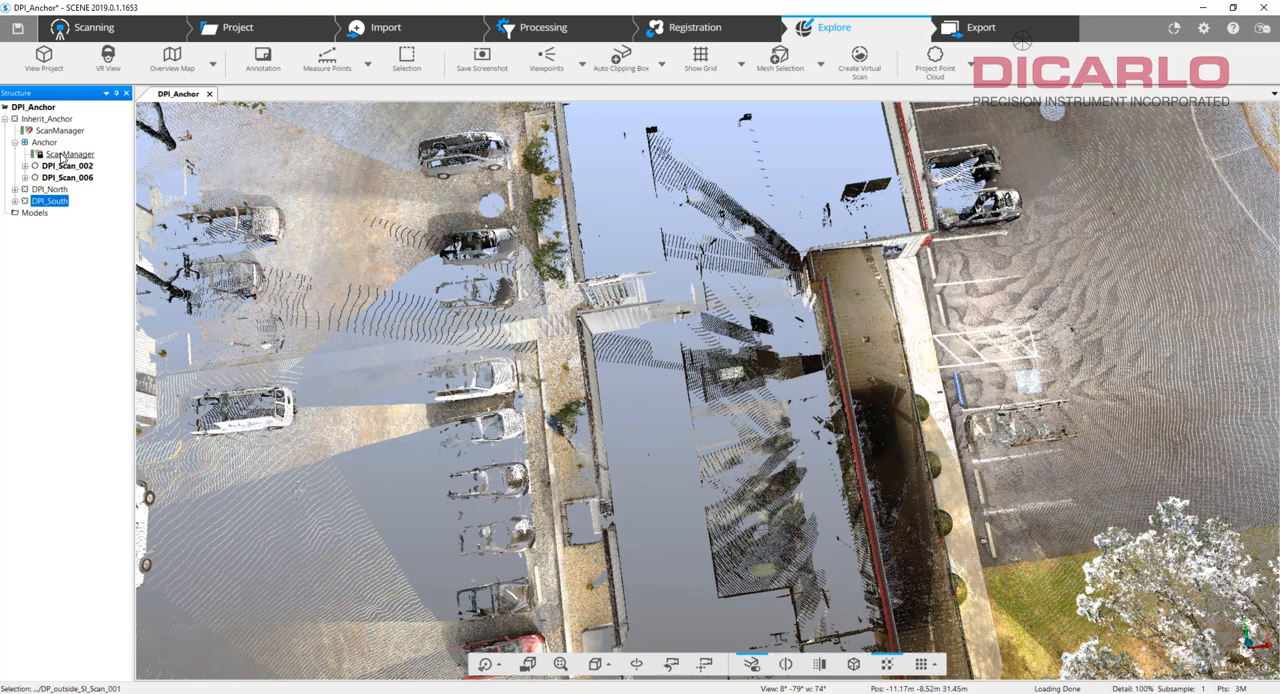
{"action": "double_click", "coordinate": [64, 155]}
{"action": "left_click", "coordinate": [150, 192]}
{"action": "left_click", "coordinate": [205, 192]}
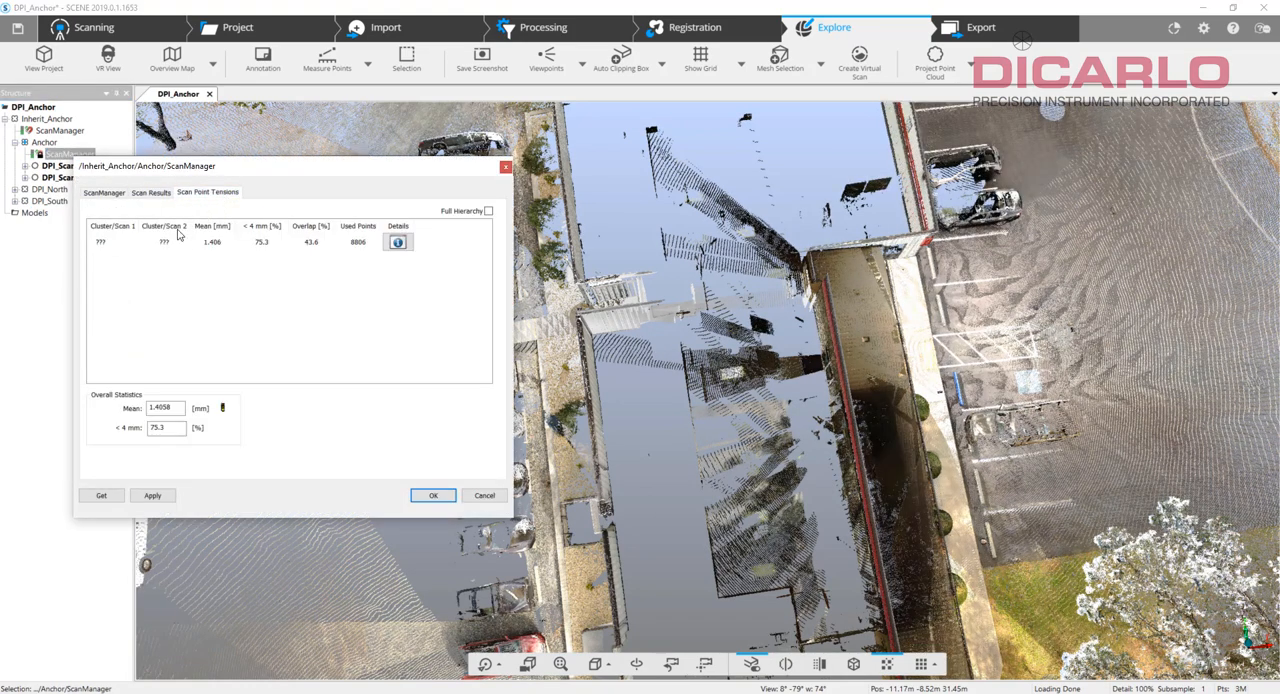
{"action": "left_click", "coordinate": [505, 170]}
Save the project's shared changes with a comment about having rotated and imported two other projects.
{"action": "key", "text": "ctrl+s"}
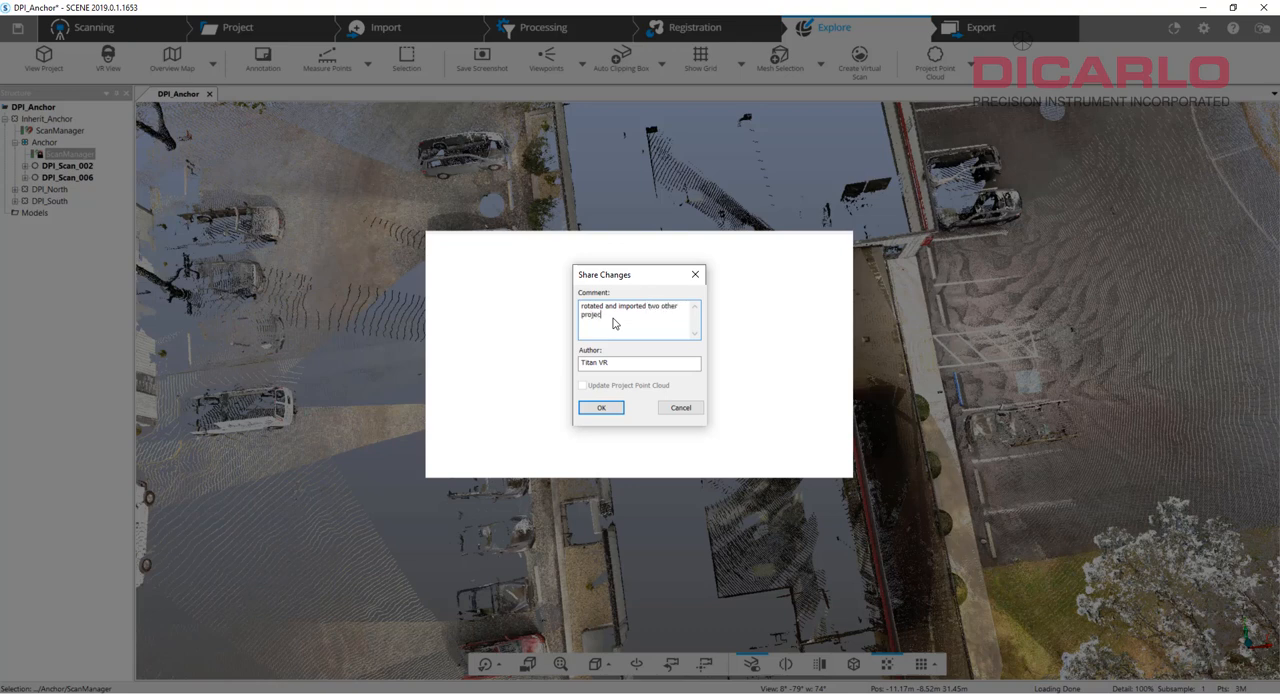
{"action": "key", "text": "Return"}
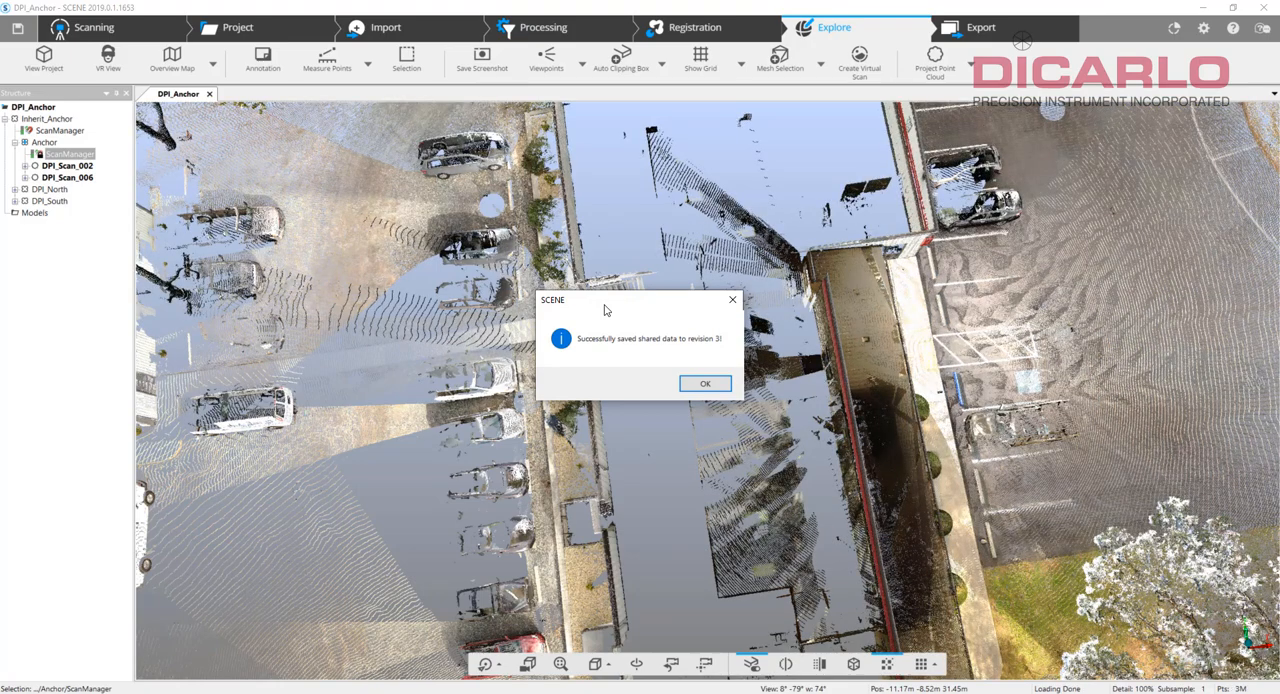
{"action": "left_click", "coordinate": [705, 385]}
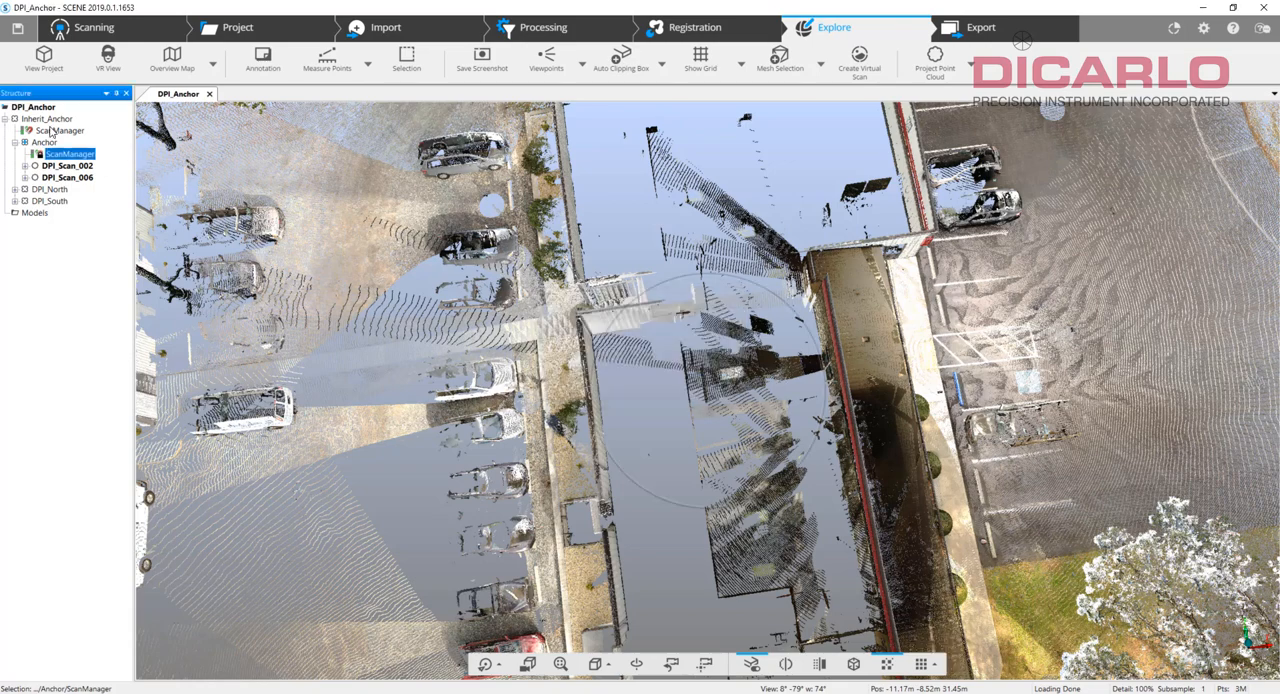
Collapse the Anchor cluster, lock the ScanManager directly under Inherit_Anchor, and save the project.
{"action": "left_click", "coordinate": [16, 143]}
{"action": "right_click", "coordinate": [52, 131]}
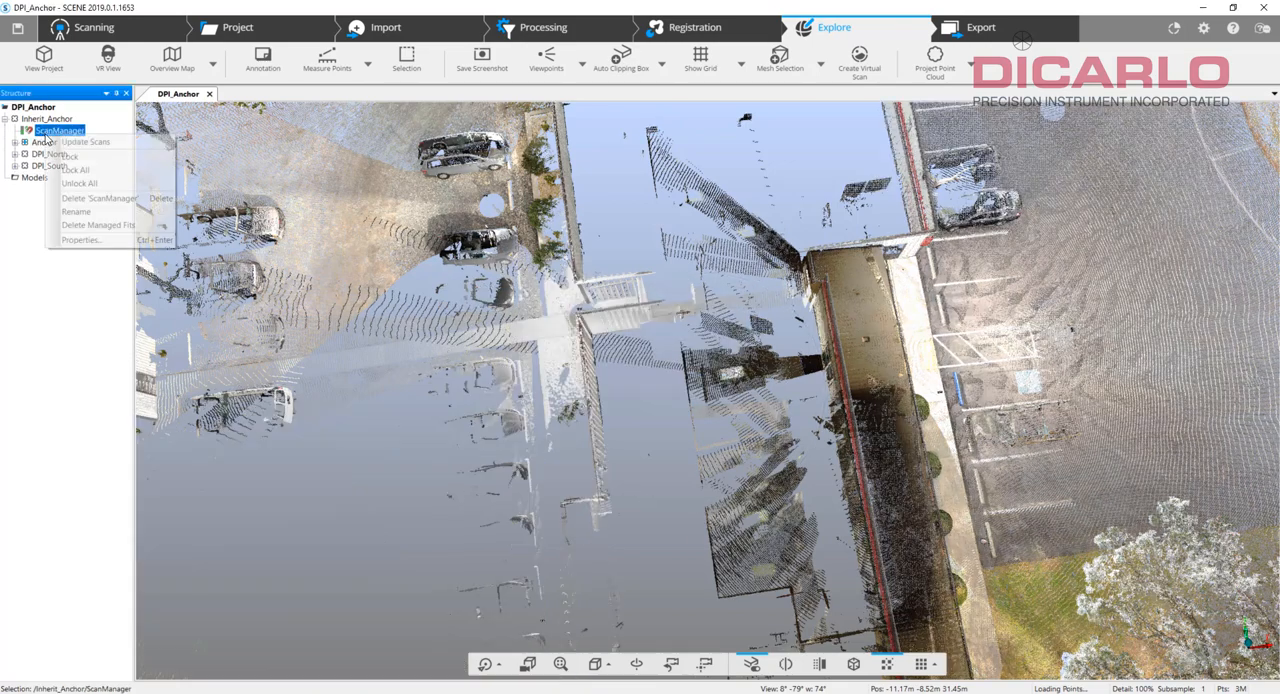
{"action": "left_click", "coordinate": [96, 157]}
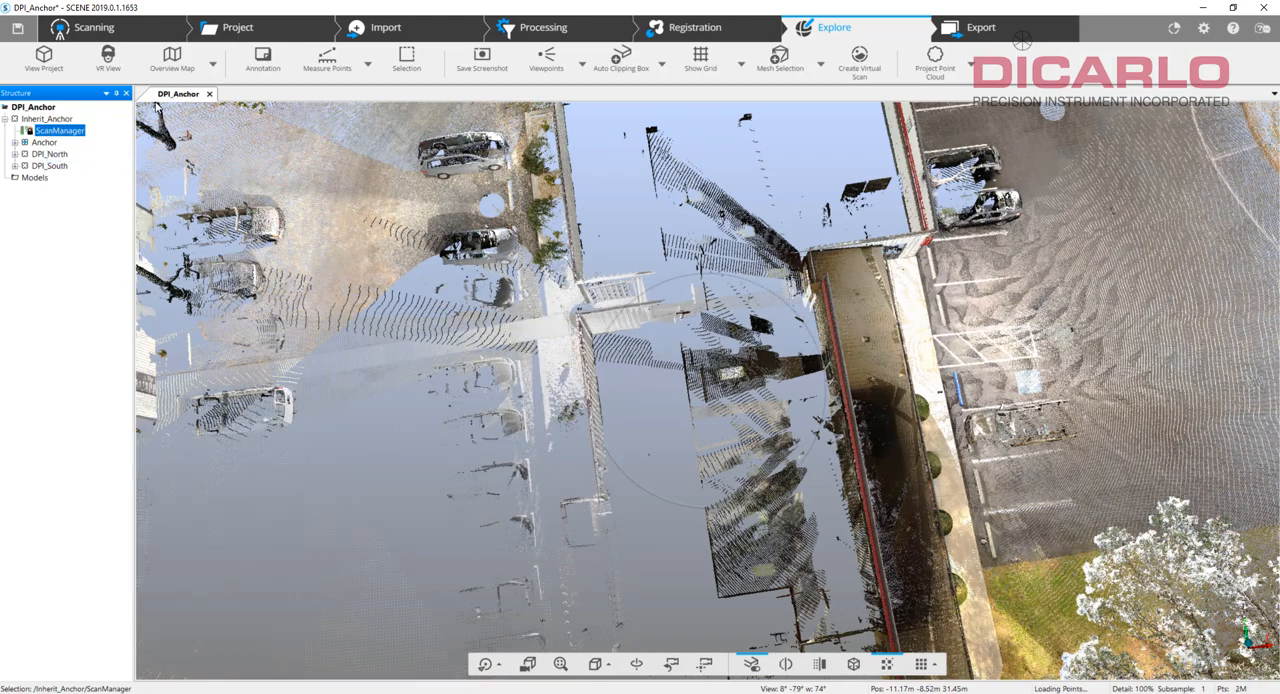
{"action": "left_click", "coordinate": [16, 28]}
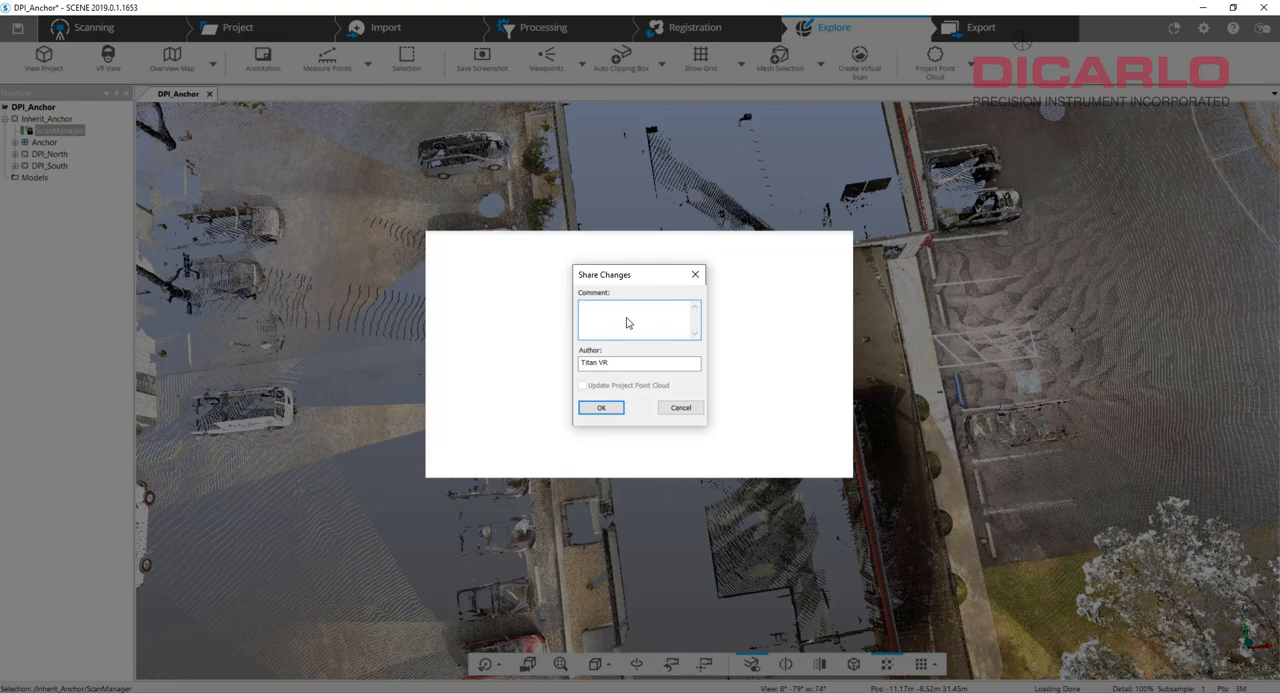
{"action": "key", "text": "Return"}
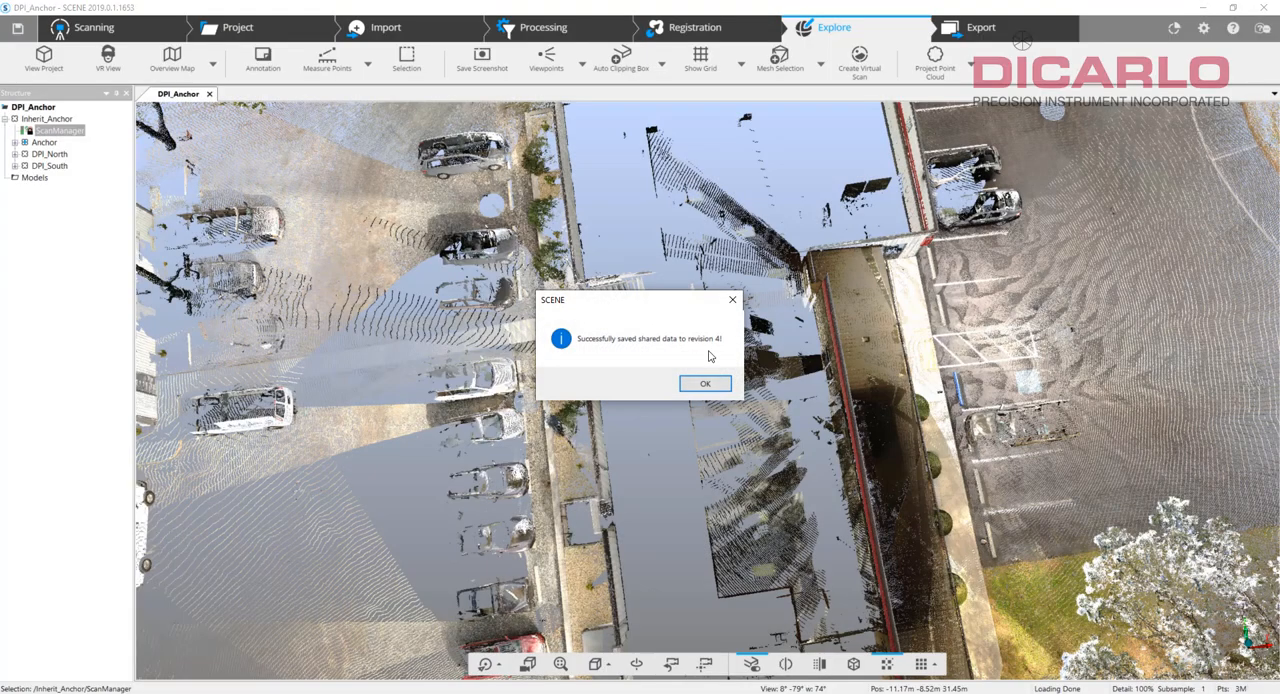
{"action": "left_click", "coordinate": [716, 382]}
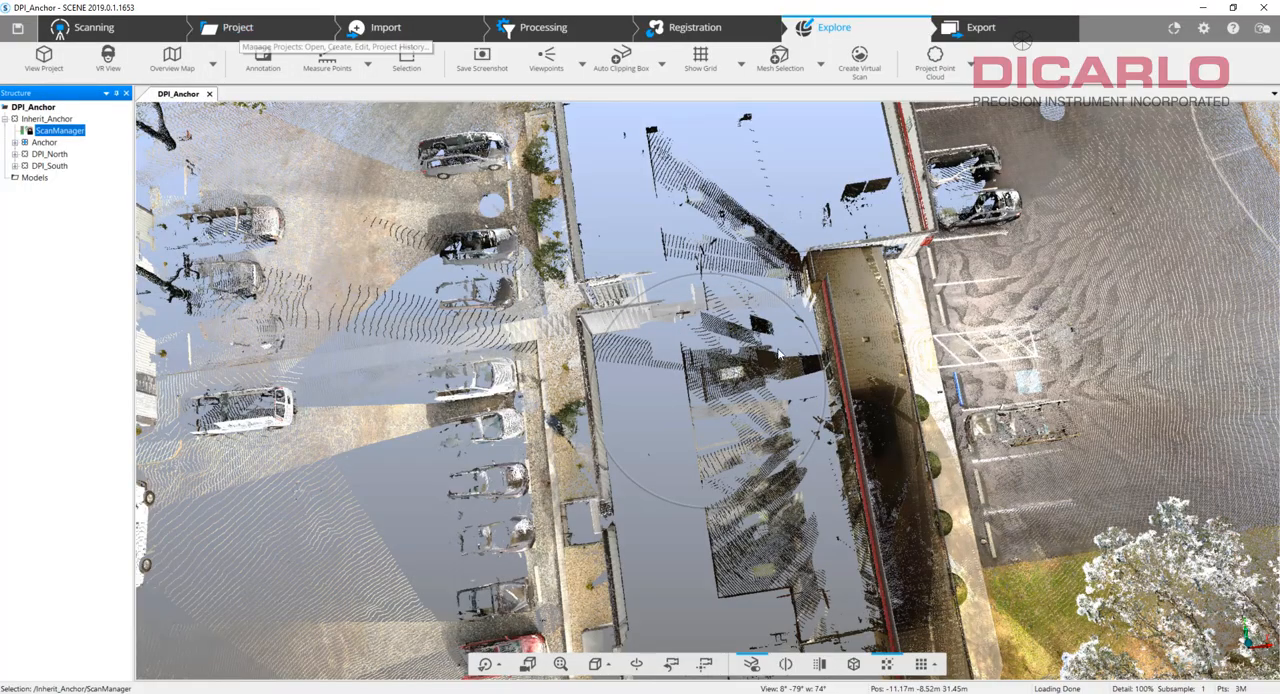
Close the DPI_Anchor project and open the DPI project's scans in the 3D view.
{"action": "mouse_move", "coordinate": [1056, 425]}
{"action": "left_mouse_down"}
{"action": "mouse_move", "coordinate": [1000, 310]}
{"action": "mouse_move", "coordinate": [1040, 342]}
{"action": "mouse_move", "coordinate": [1012, 530]}
{"action": "left_mouse_up"}
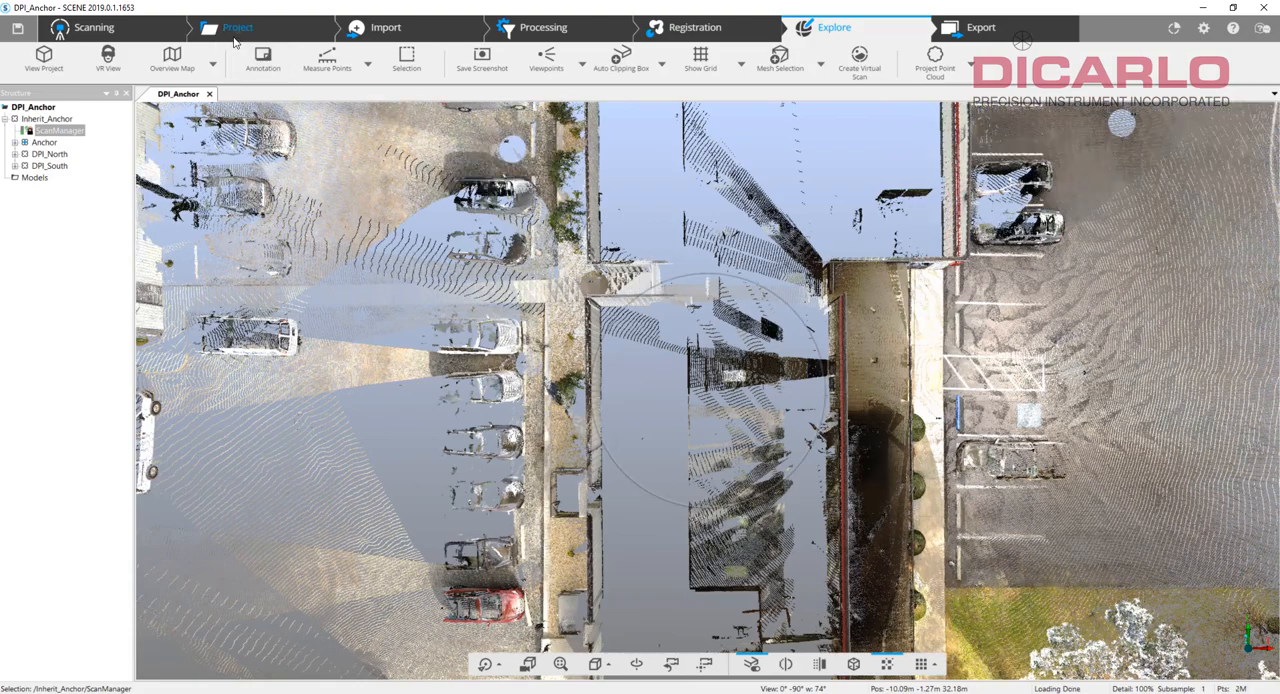
{"action": "left_click", "coordinate": [237, 28]}
{"action": "left_click", "coordinate": [43, 57]}
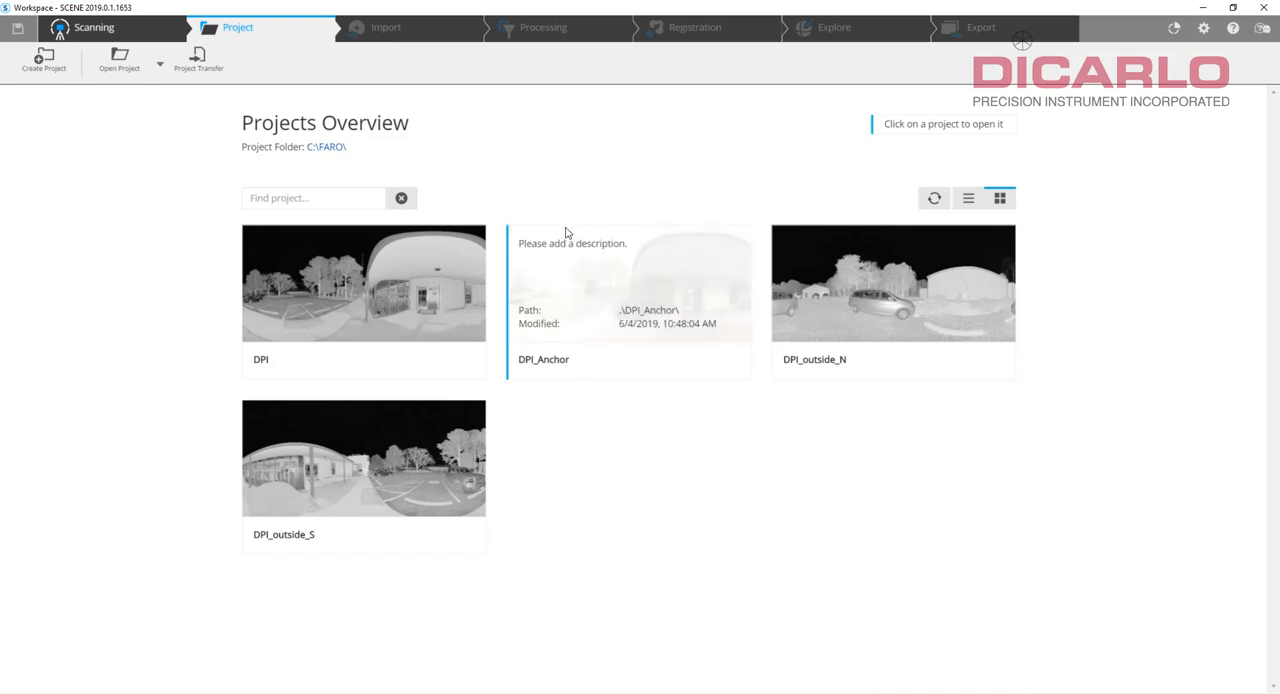
{"action": "left_click", "coordinate": [320, 298]}
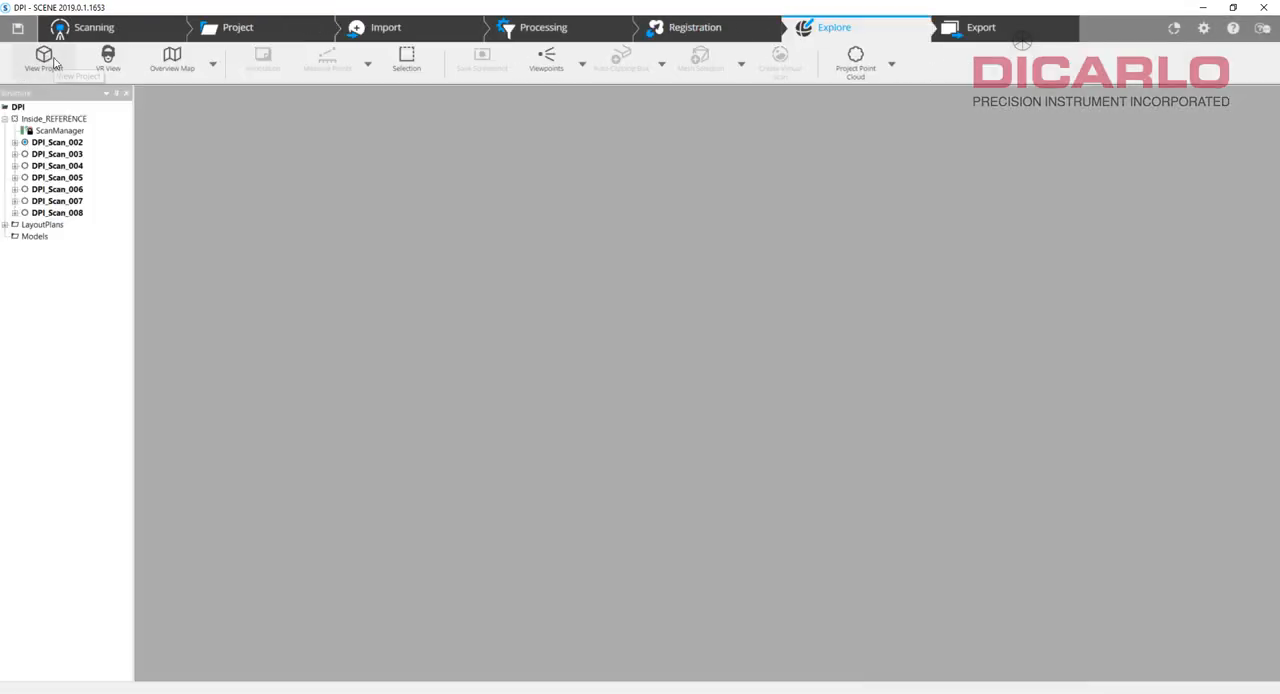
{"action": "left_click", "coordinate": [48, 60]}
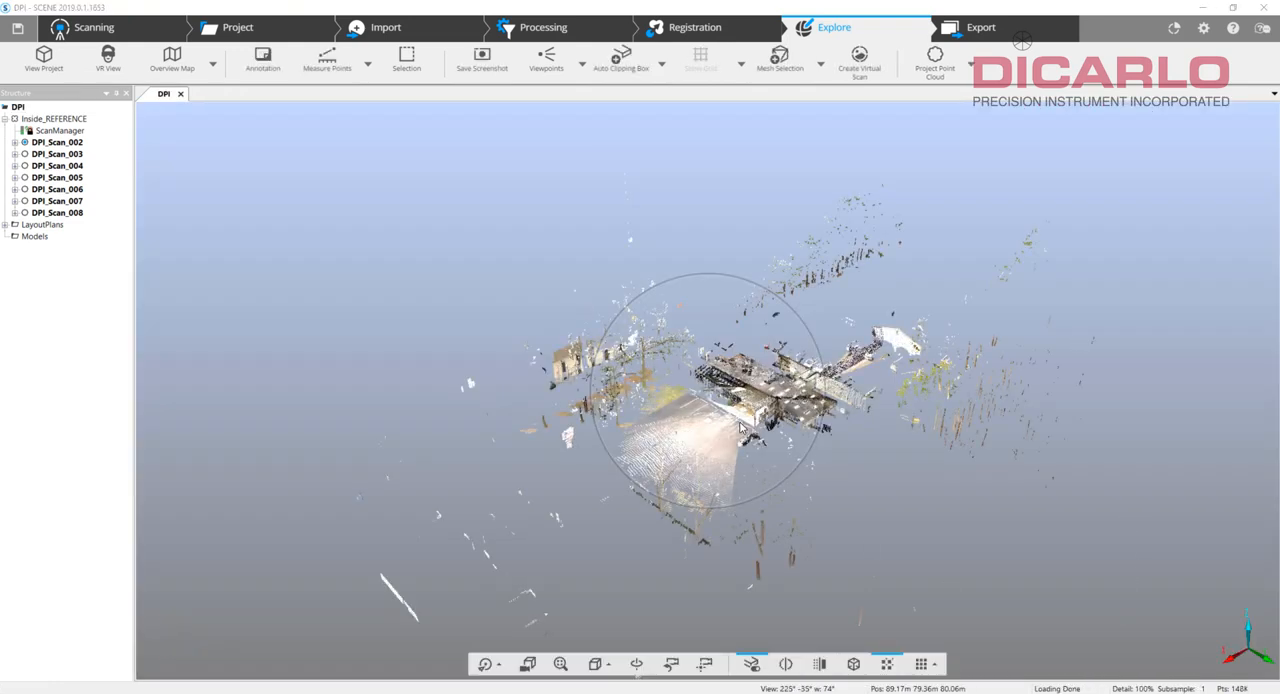
Inspect the DPI project's point cloud from the front entrance through the interior rooms and back out to the full building.
{"action": "scroll", "coordinate": [741, 427], "scroll_direction": "up", "scroll_amount": 10}
{"action": "left_click_drag", "start_coordinate": [966, 422], "coordinate": [690, 379]}
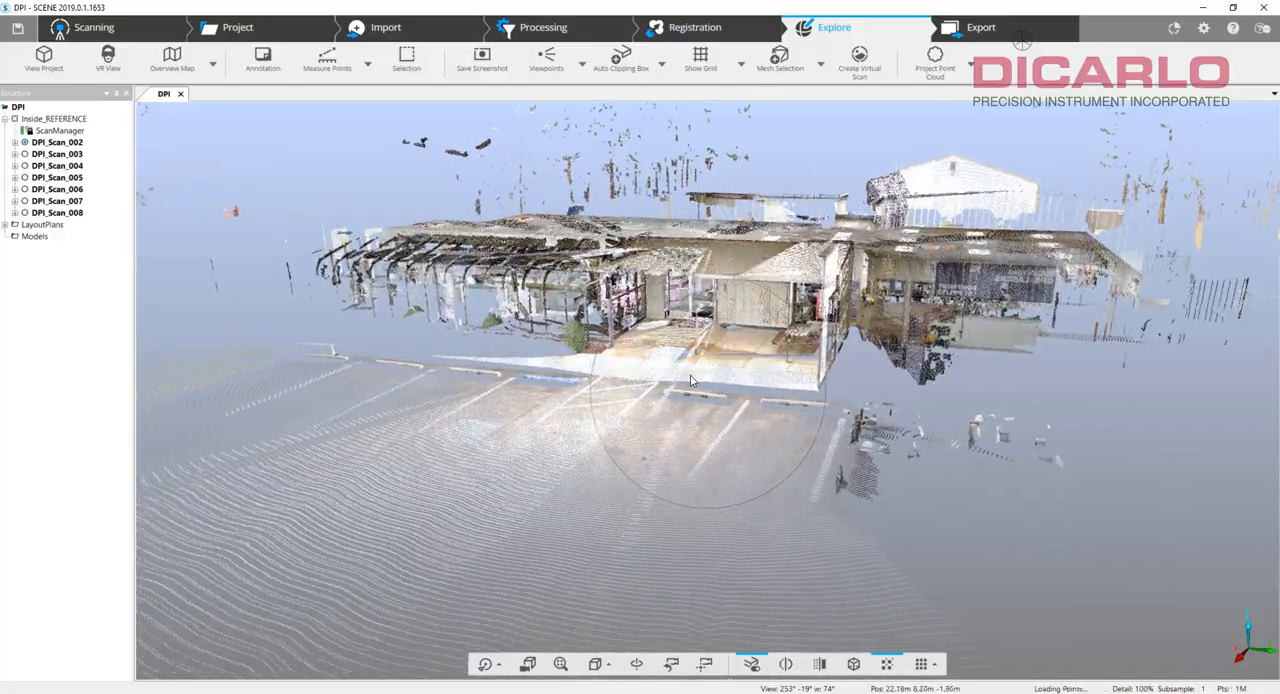
{"action": "scroll", "coordinate": [690, 379], "scroll_direction": "up", "scroll_amount": 5}
{"action": "scroll", "coordinate": [689, 379], "scroll_direction": "up", "scroll_amount": 8}
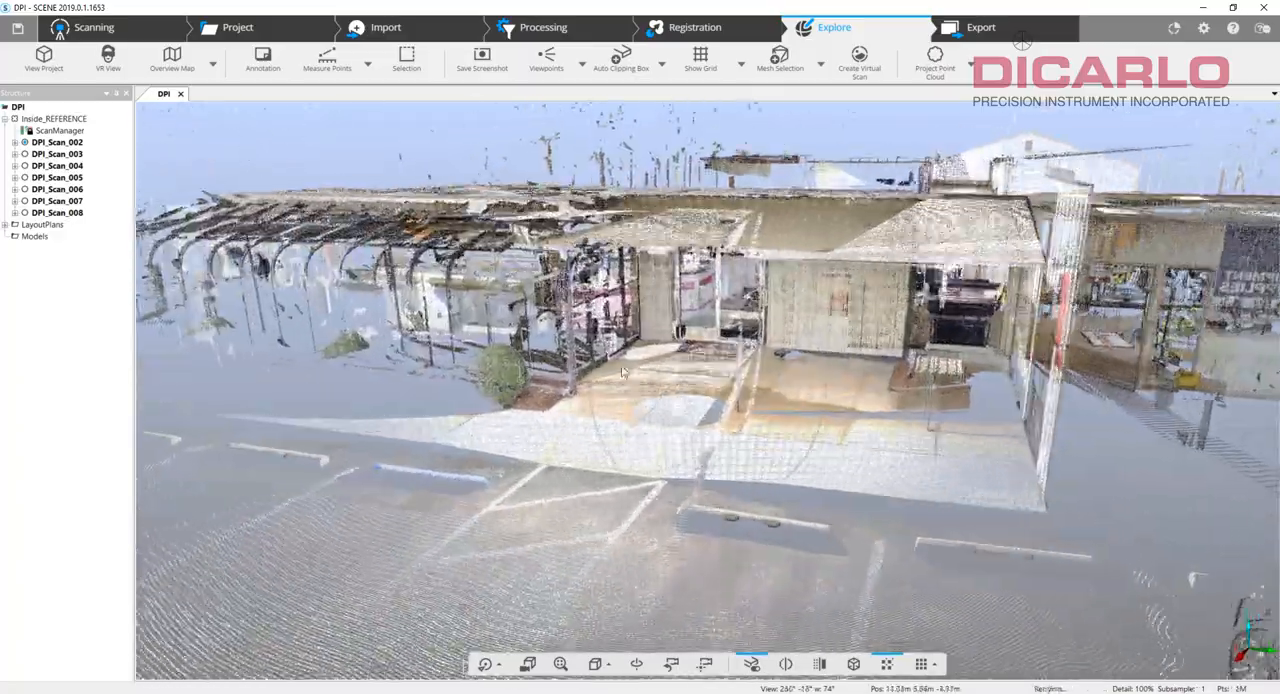
{"action": "scroll", "coordinate": [701, 350], "scroll_direction": "up", "scroll_amount": 10}
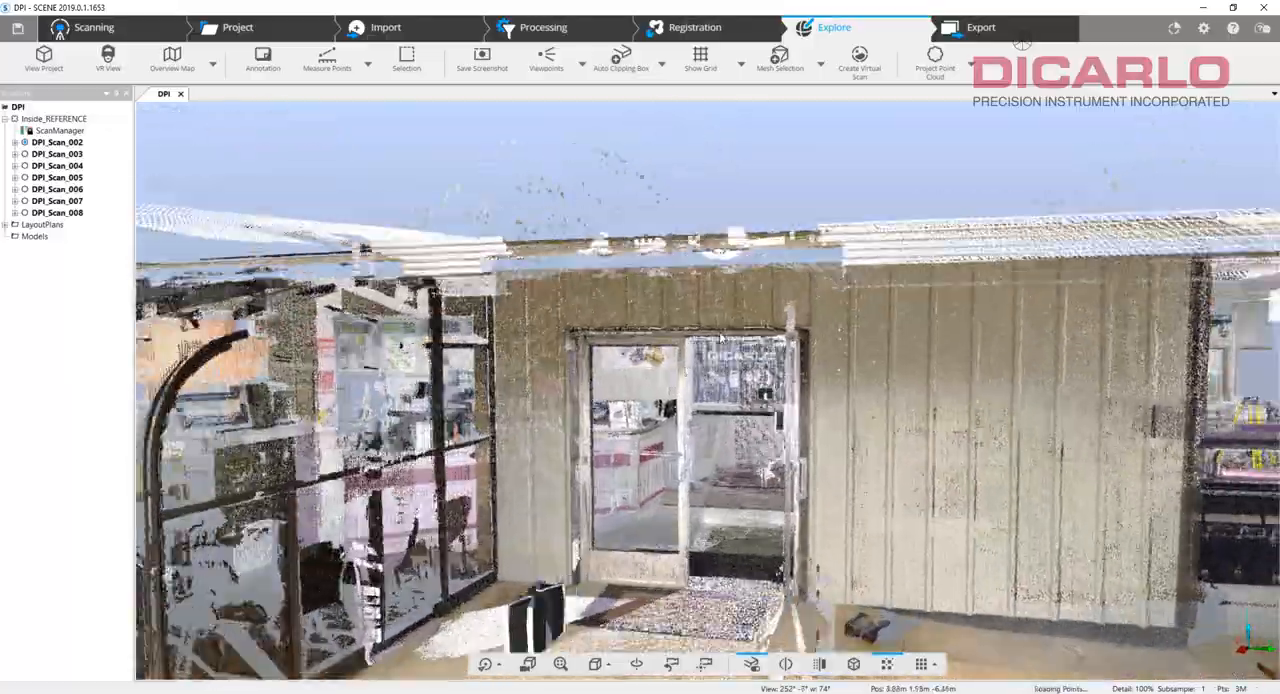
{"action": "scroll", "coordinate": [735, 355], "scroll_direction": "up", "scroll_amount": 10}
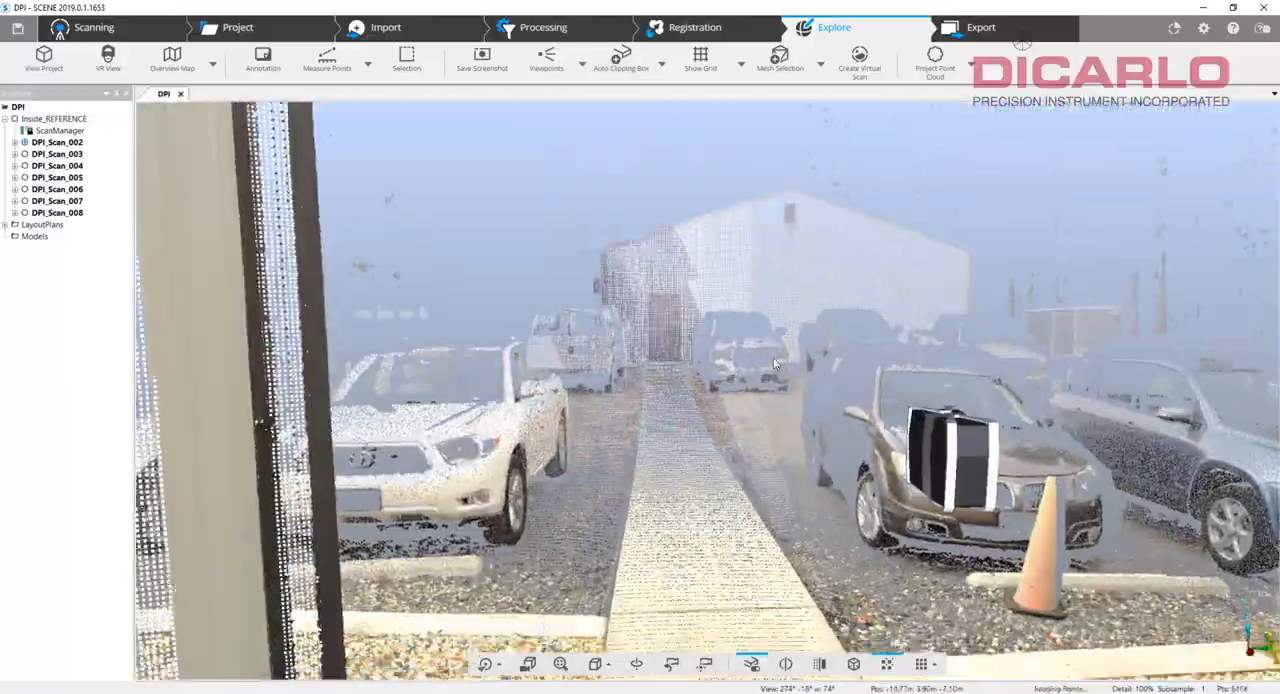
{"action": "left_click_drag", "start_coordinate": [773, 357], "coordinate": [872, 392]}
{"action": "scroll", "coordinate": [872, 392], "scroll_direction": "up", "scroll_amount": 10}
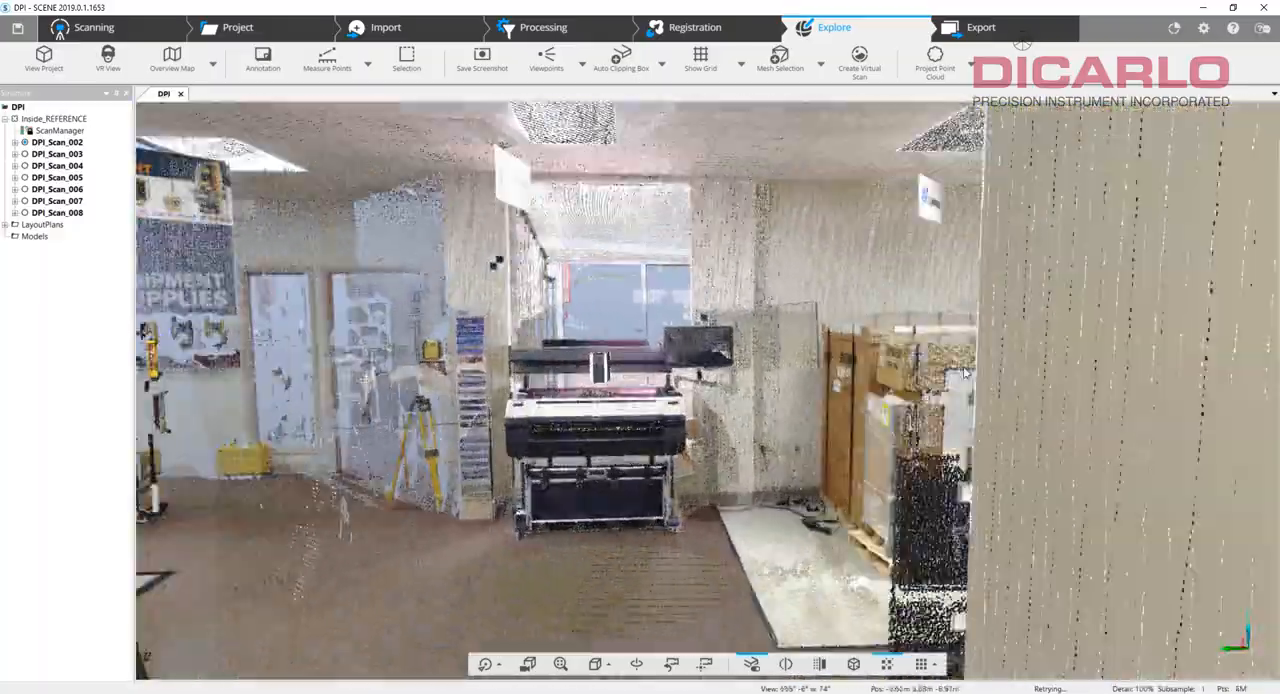
{"action": "left_click_drag", "start_coordinate": [965, 372], "coordinate": [361, 459]}
{"action": "scroll", "coordinate": [826, 371], "scroll_direction": "up", "scroll_amount": 6}
{"action": "scroll", "coordinate": [380, 374], "scroll_direction": "down", "scroll_amount": 5}
{"action": "scroll", "coordinate": [361, 459], "scroll_direction": "down", "scroll_amount": 5}
{"action": "scroll", "coordinate": [359, 453], "scroll_direction": "down", "scroll_amount": 15}
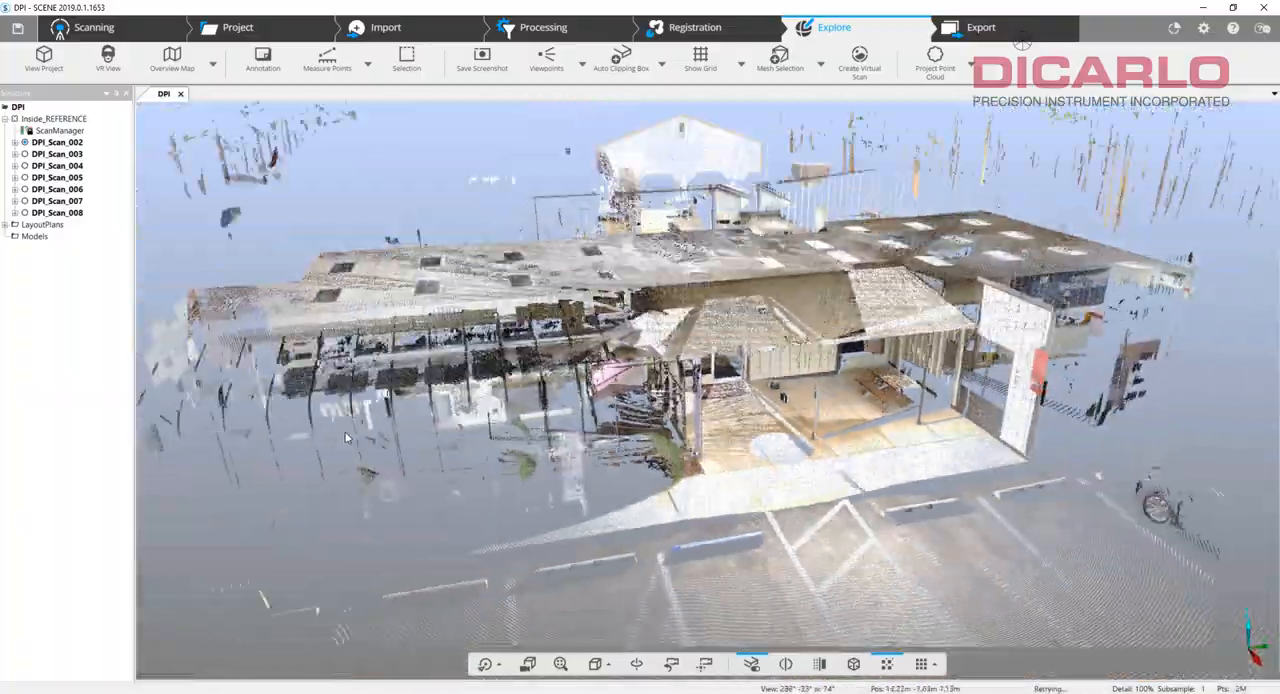
Close the DPI project and reopen DPI_Anchor in the 3D view.
{"action": "left_click", "coordinate": [180, 94]}
{"action": "left_click", "coordinate": [230, 30]}
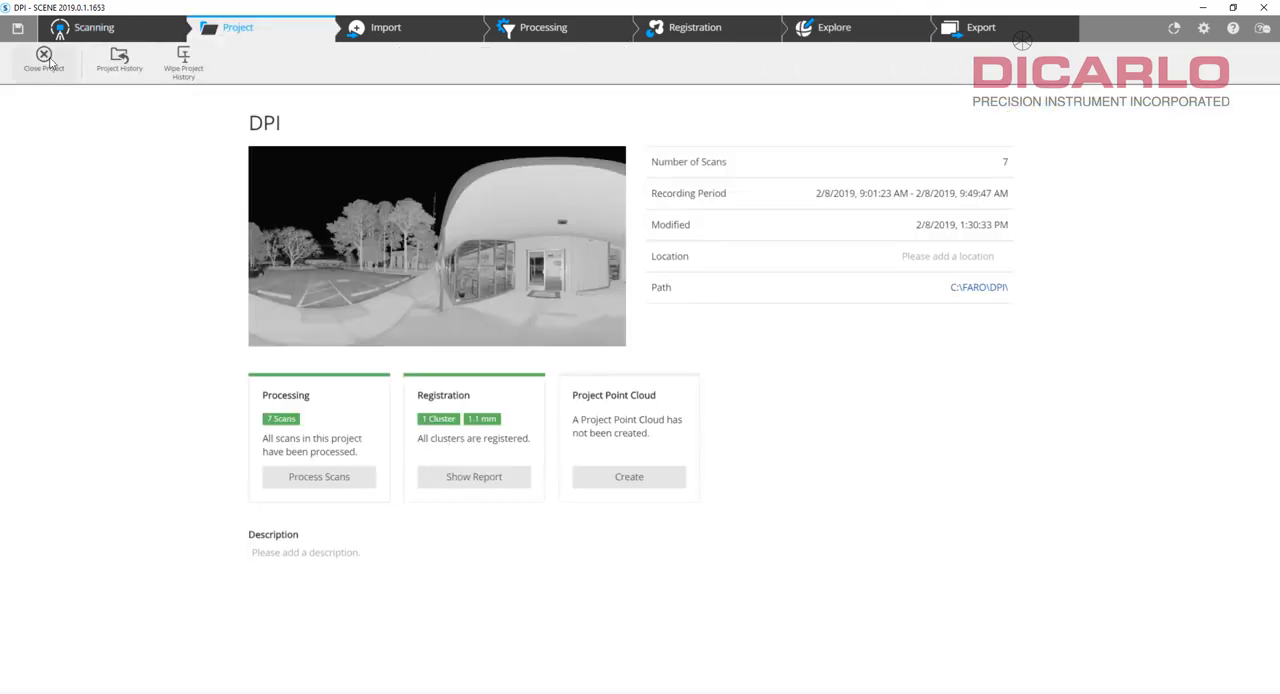
{"action": "left_click", "coordinate": [44, 58]}
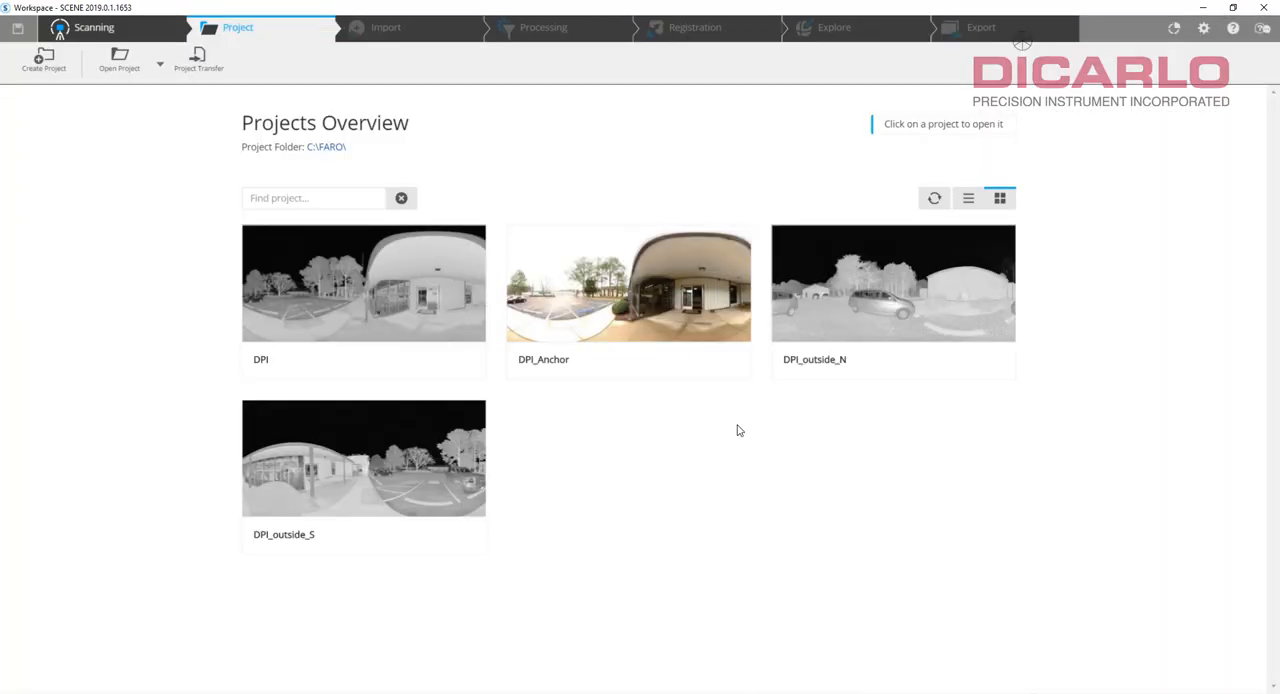
{"action": "left_click", "coordinate": [600, 292]}
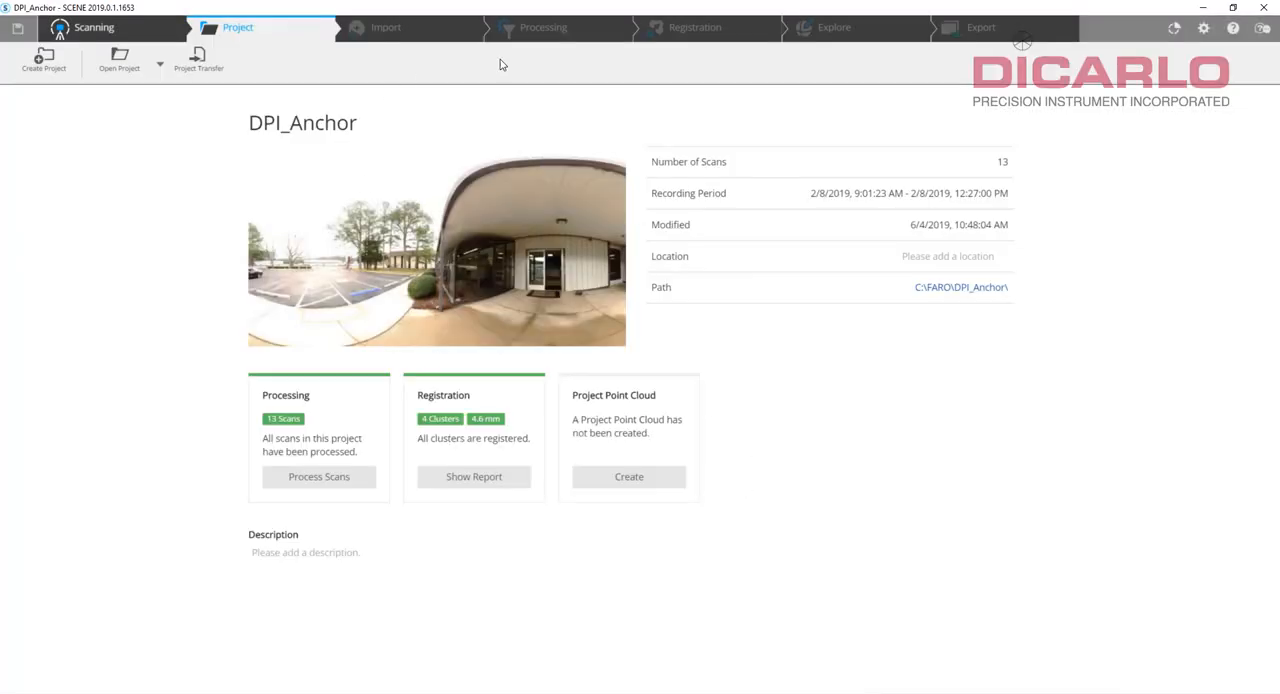
{"action": "left_click", "coordinate": [886, 29]}
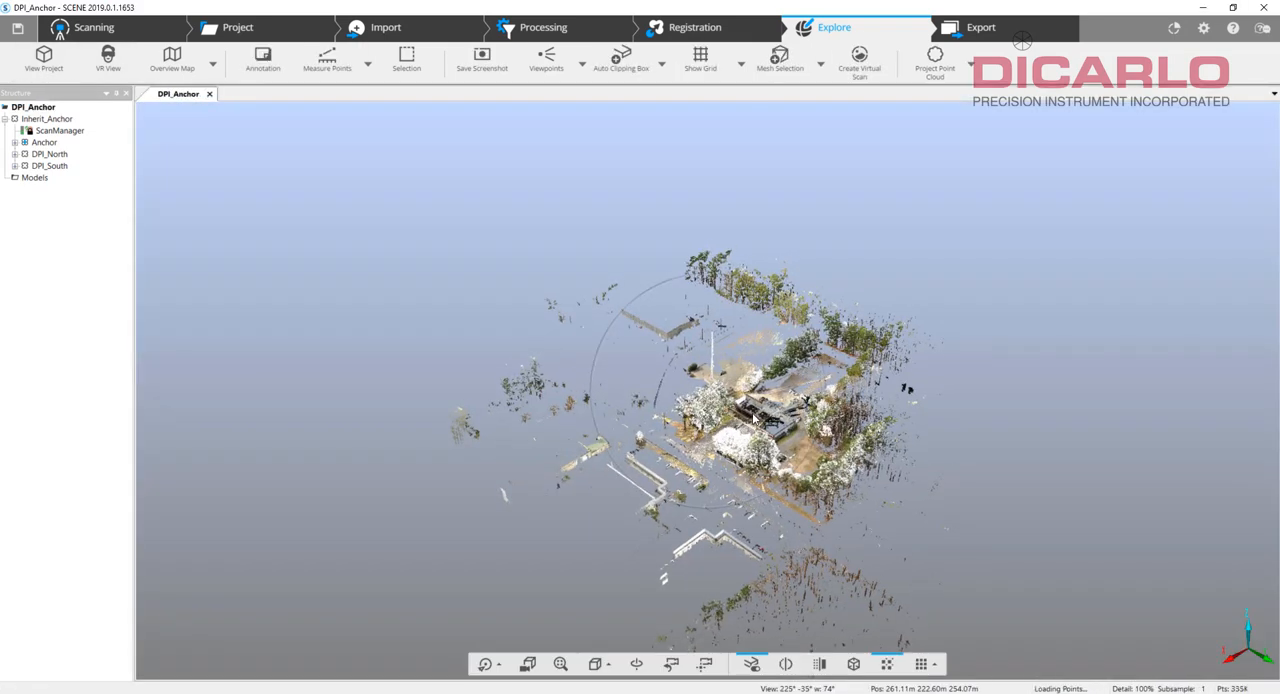
Inspect the DPI_Anchor point cloud at the front entrance and through the building to the rear doorway and parking area.
{"action": "scroll", "coordinate": [750, 429], "scroll_direction": "up", "scroll_amount": 10}
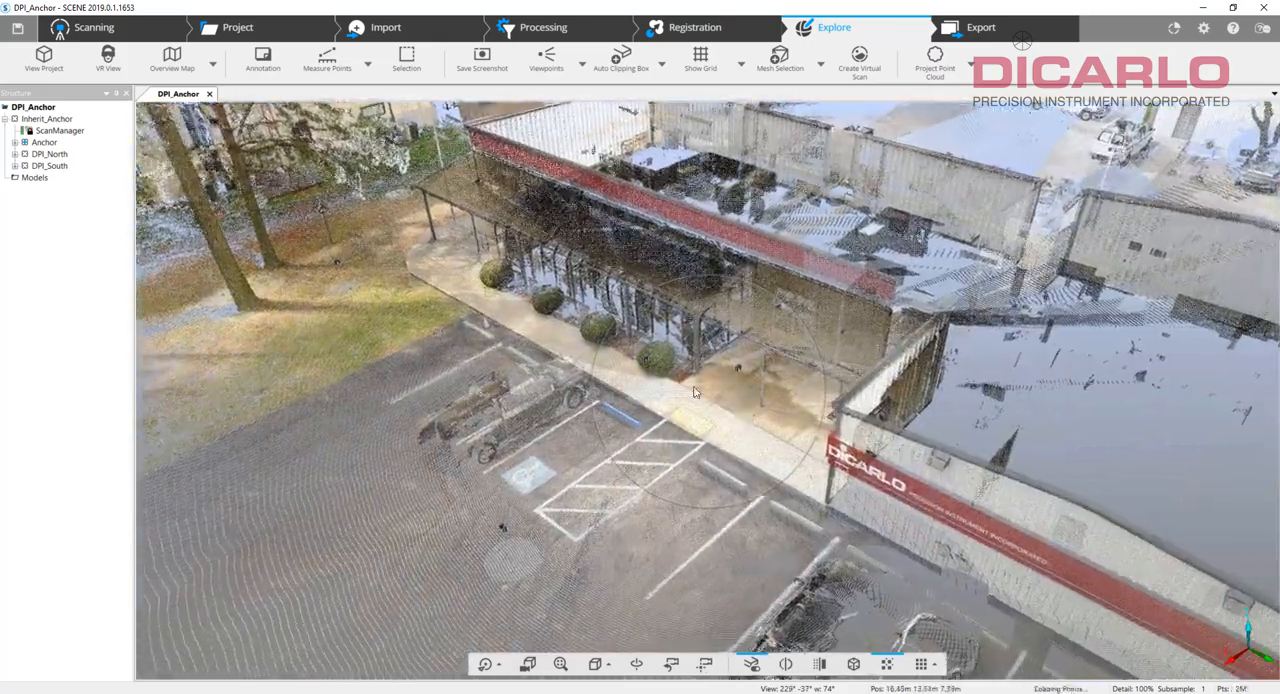
{"action": "scroll", "coordinate": [688, 403], "scroll_direction": "up", "scroll_amount": 4}
{"action": "scroll", "coordinate": [688, 403], "scroll_direction": "up", "scroll_amount": 8}
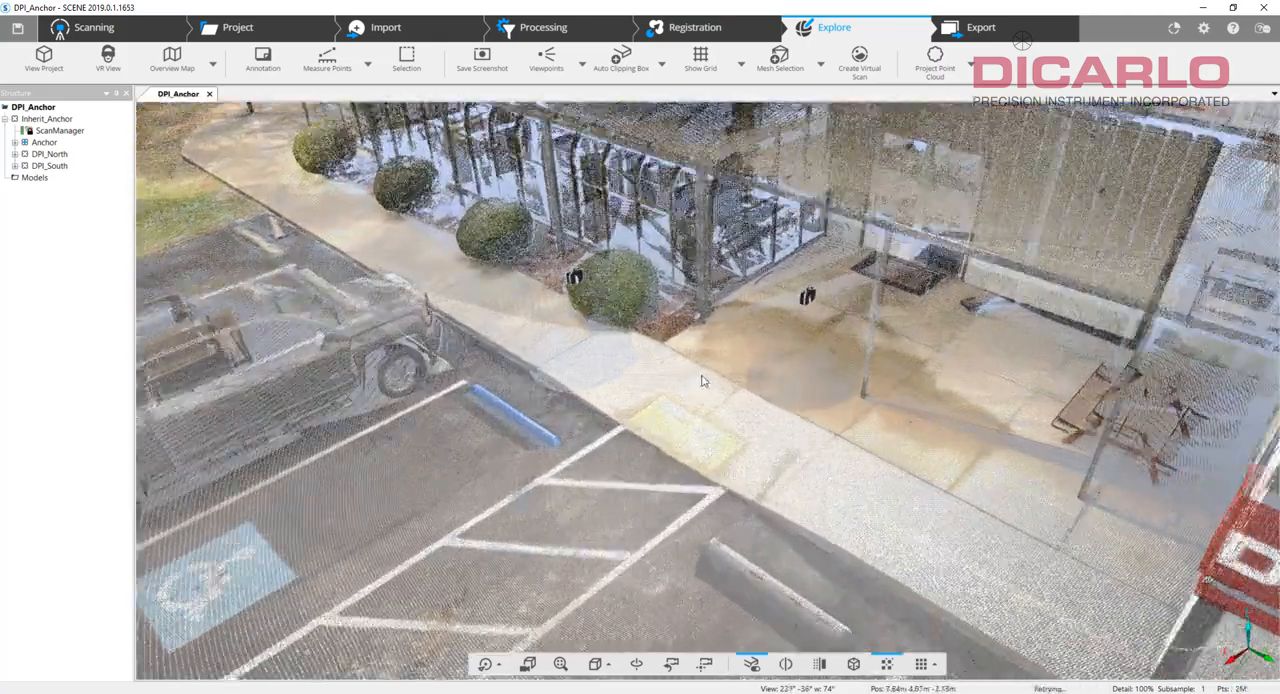
{"action": "scroll", "coordinate": [744, 338], "scroll_direction": "up", "scroll_amount": 10}
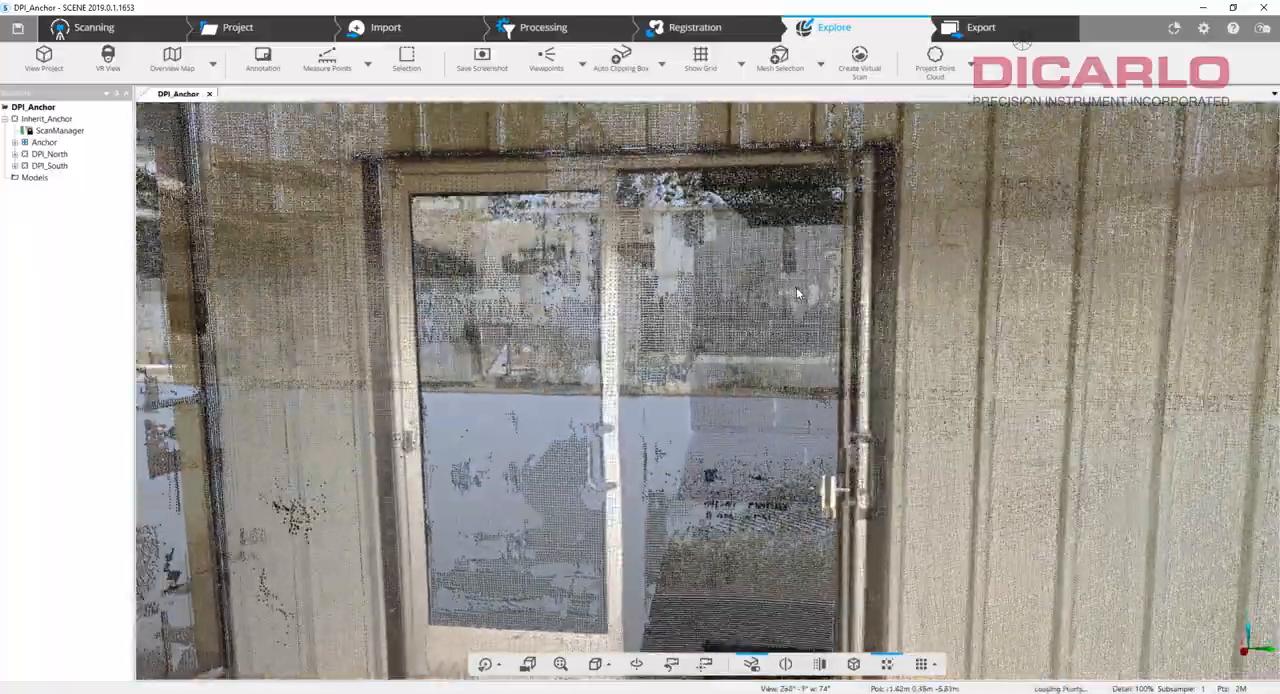
{"action": "scroll", "coordinate": [745, 399], "scroll_direction": "up", "scroll_amount": 10}
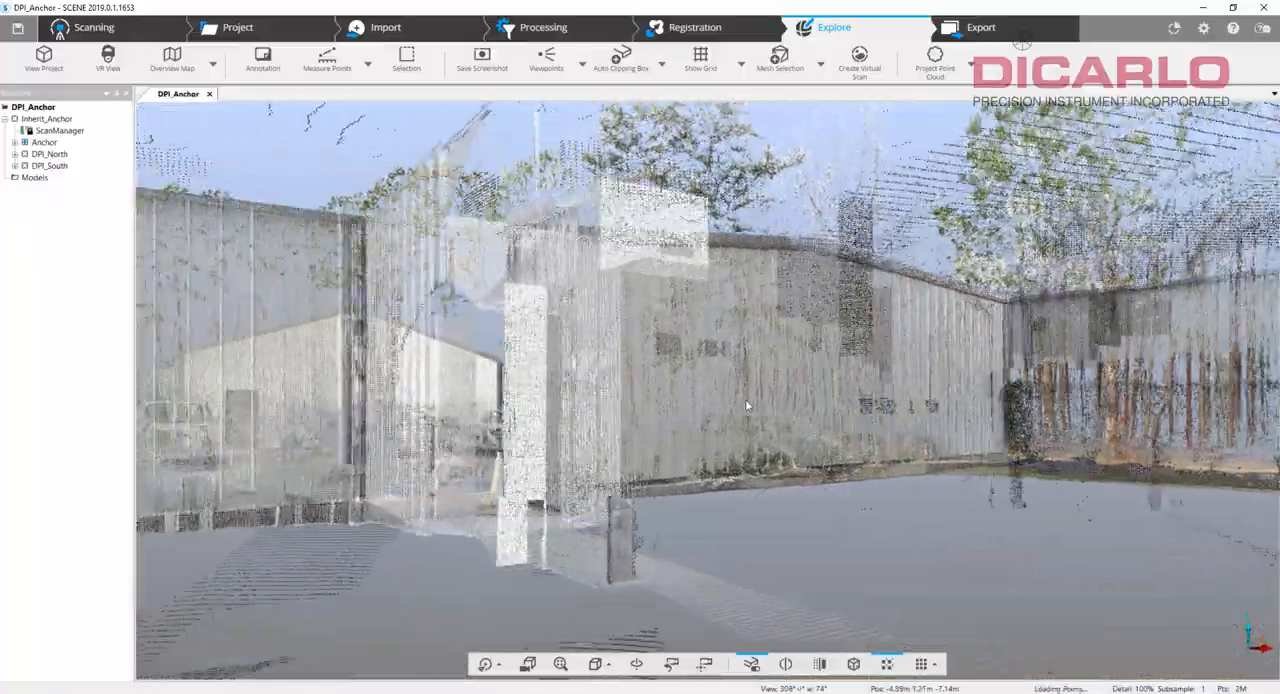
{"action": "scroll", "coordinate": [646, 422], "scroll_direction": "up", "scroll_amount": 10}
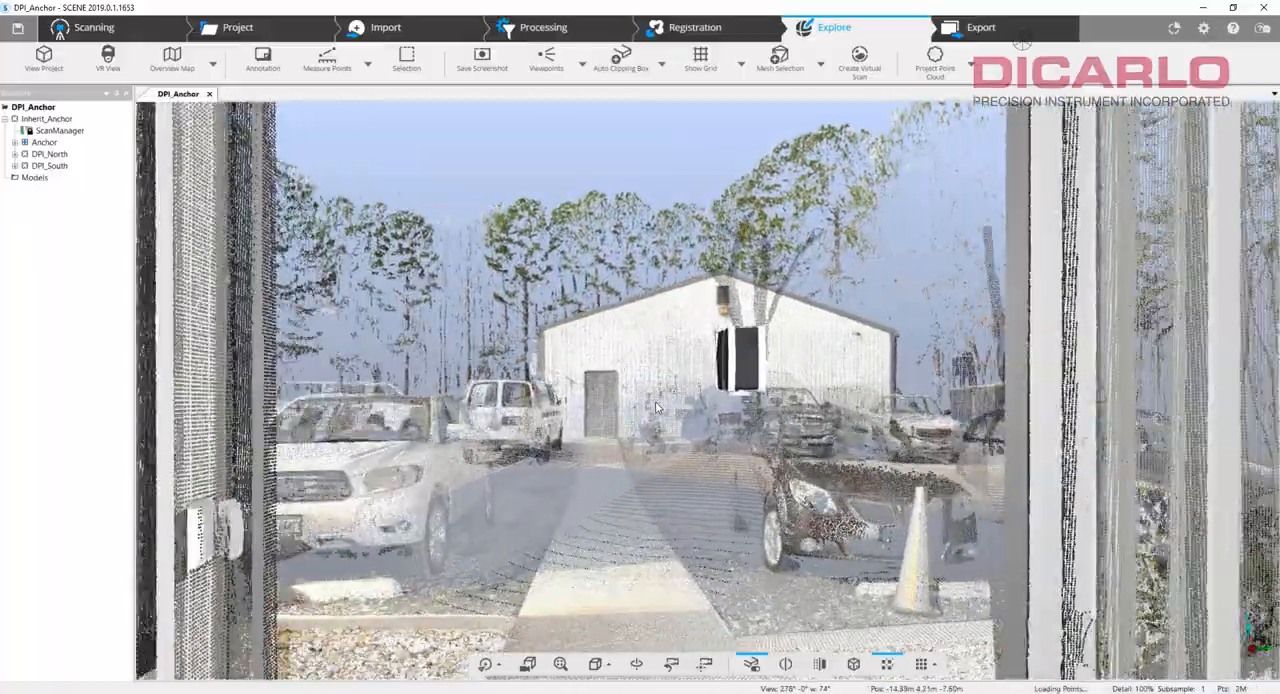
{"action": "scroll", "coordinate": [940, 402], "scroll_direction": "up", "scroll_amount": 10}
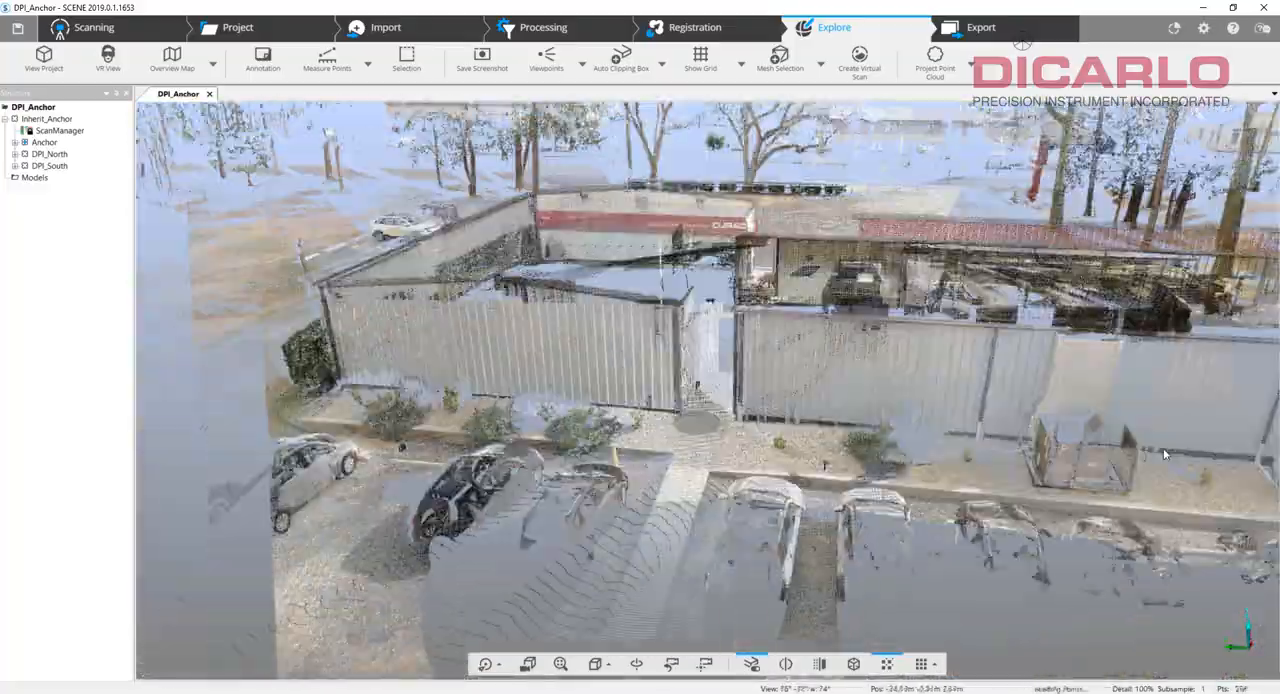
Examine the DPI_Anchor point cloud of the whole building and both parking areas from outside and from above.
{"action": "scroll", "coordinate": [1162, 463], "scroll_direction": "down", "scroll_amount": 5}
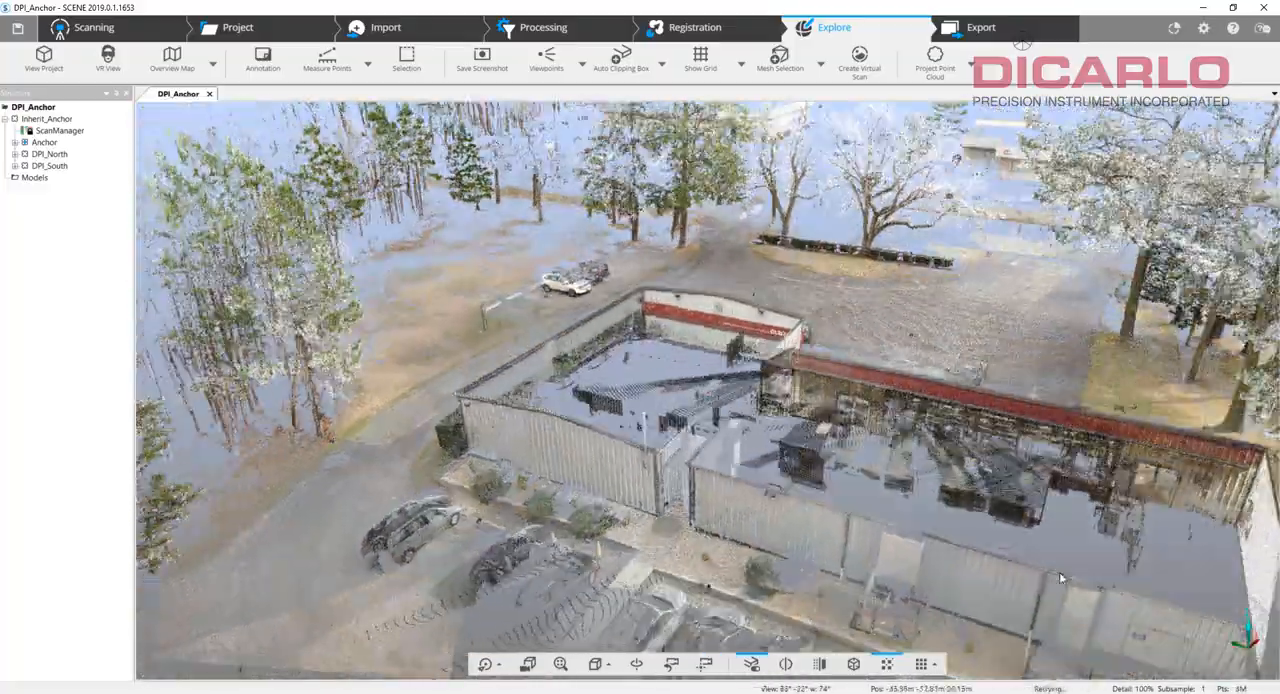
{"action": "left_click_drag", "start_coordinate": [1062, 578], "coordinate": [655, 505]}
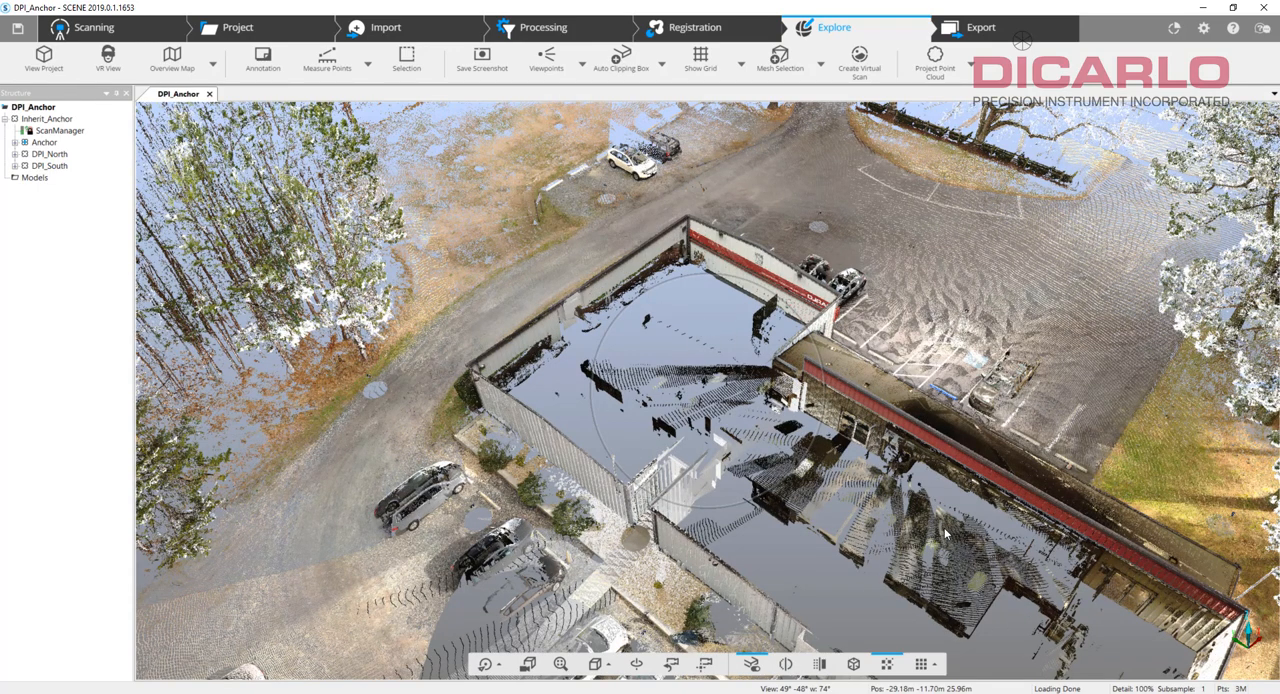
{"action": "left_click_drag", "start_coordinate": [1037, 526], "coordinate": [517, 470]}
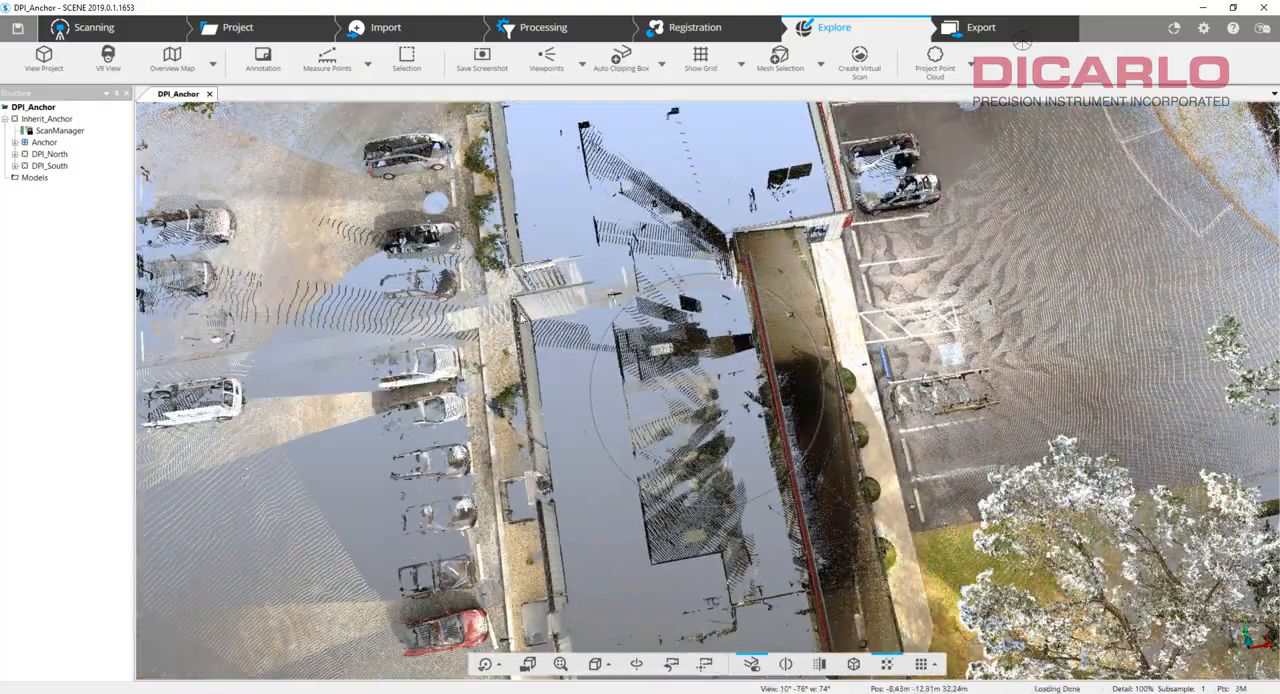
{"action": "left_click_drag", "start_coordinate": [737, 405], "coordinate": [680, 385]}
Highlight the DPI_North and DPI_South clusters one after the other and inspect their coverage of the building from above.
{"action": "left_click", "coordinate": [49, 154]}
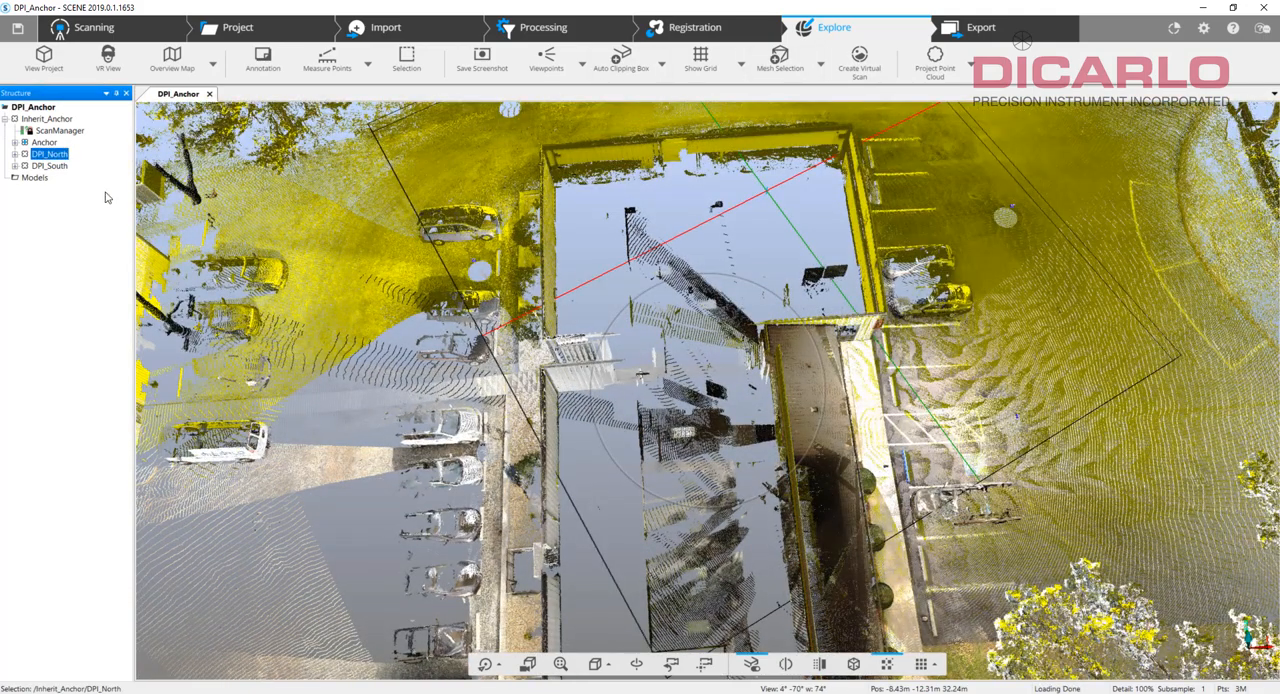
{"action": "left_click", "coordinate": [58, 168]}
{"action": "left_click_drag", "start_coordinate": [884, 505], "coordinate": [876, 591]}
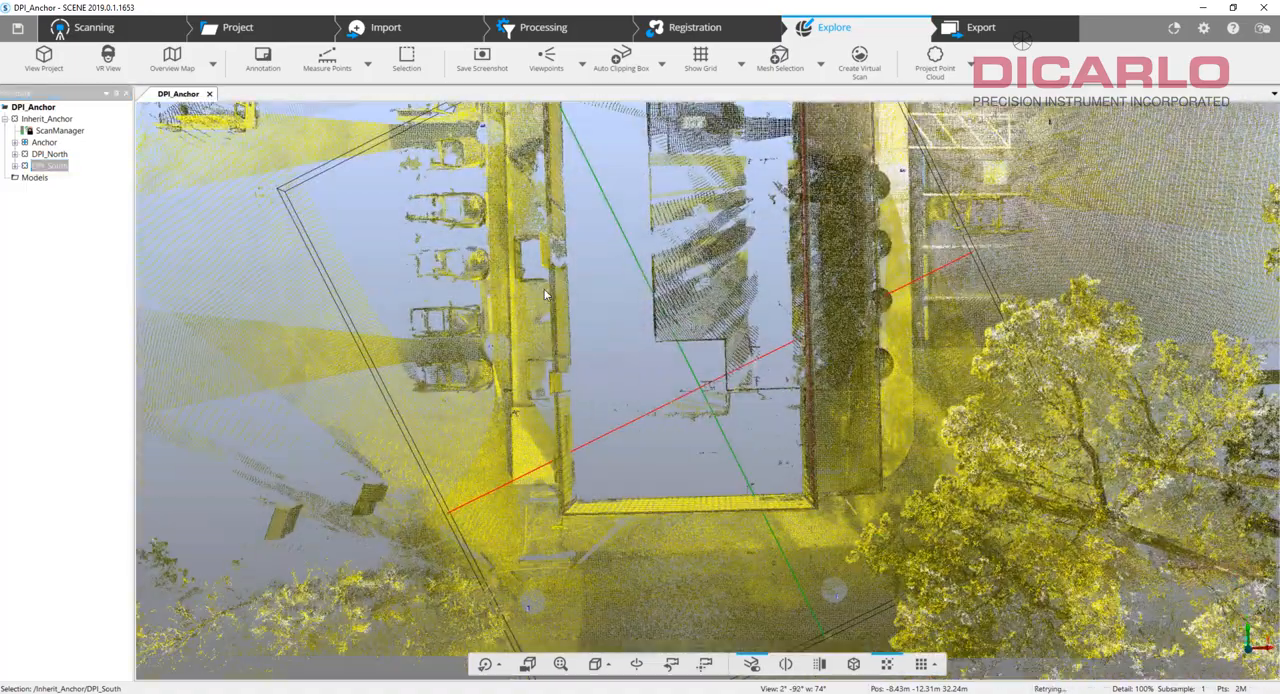
{"action": "left_click_drag", "start_coordinate": [685, 390], "coordinate": [805, 320]}
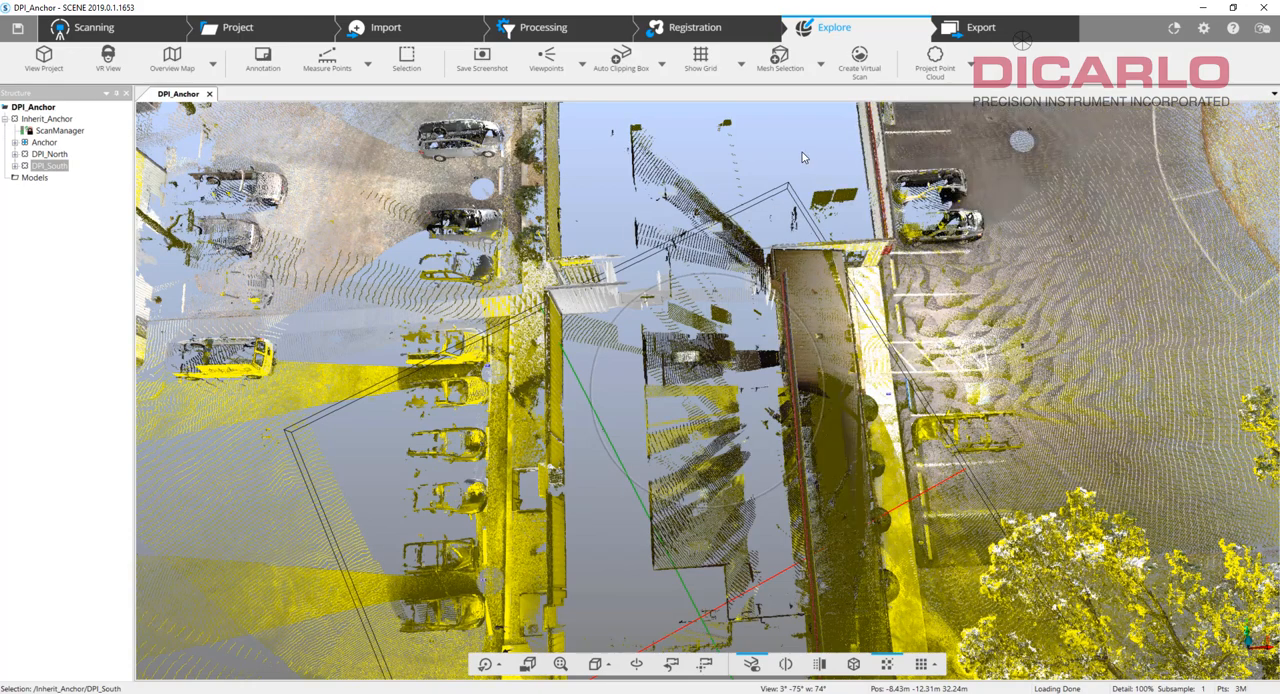
{"action": "left_click_drag", "start_coordinate": [1041, 336], "coordinate": [1004, 239]}
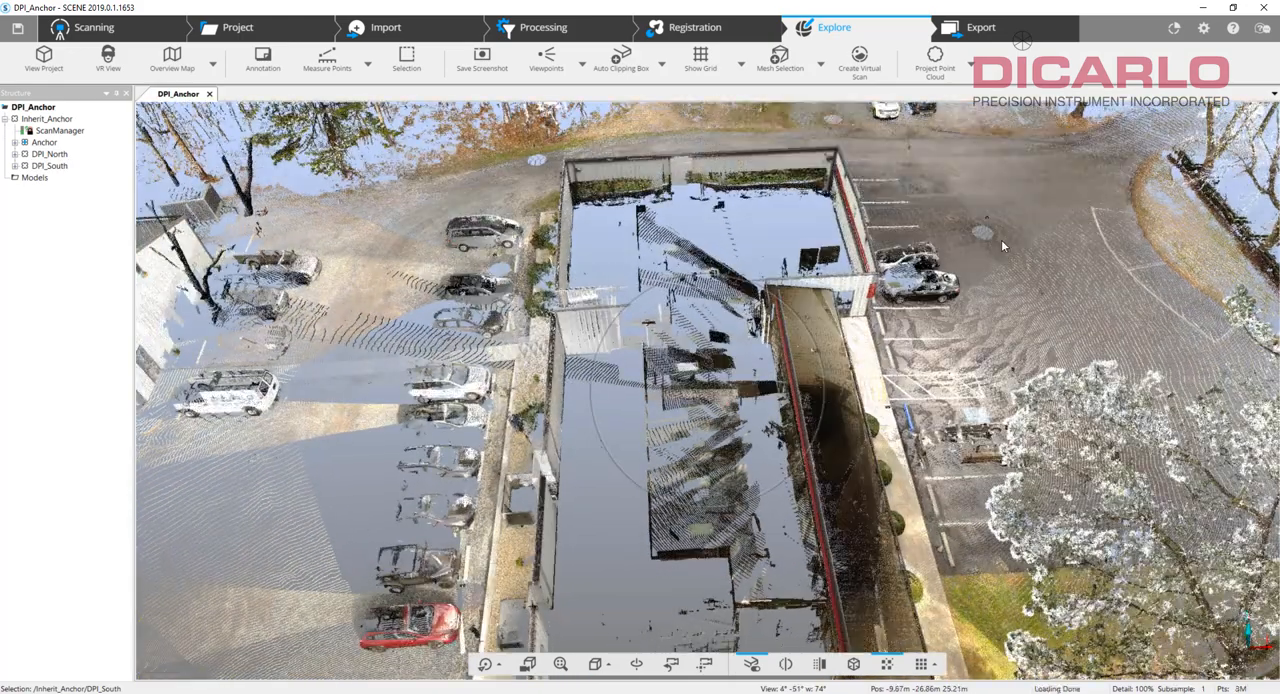